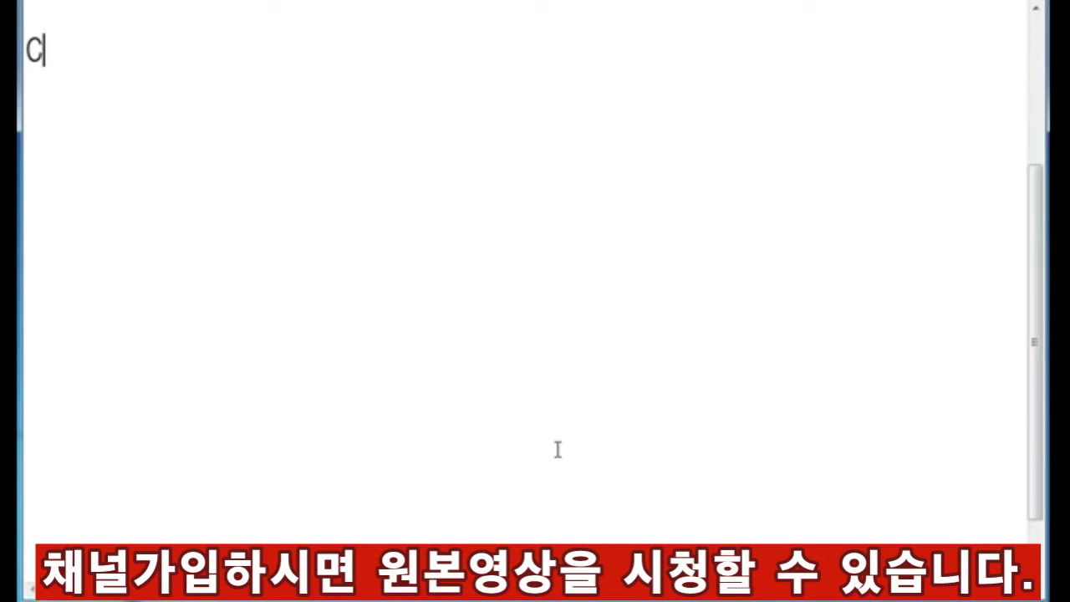
Replace the stray C with heading 'NC명령어 (NC언어)', then lines '이론 완료' and '실습'
key("BackSpace")
type("ㅜㅊ")
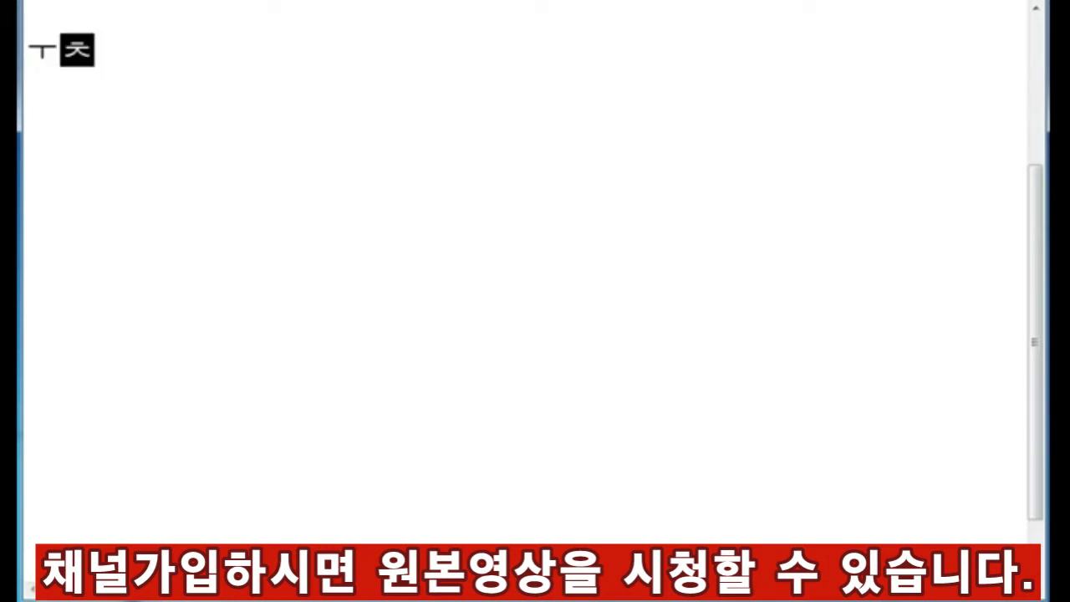
type("NC명령어 (")
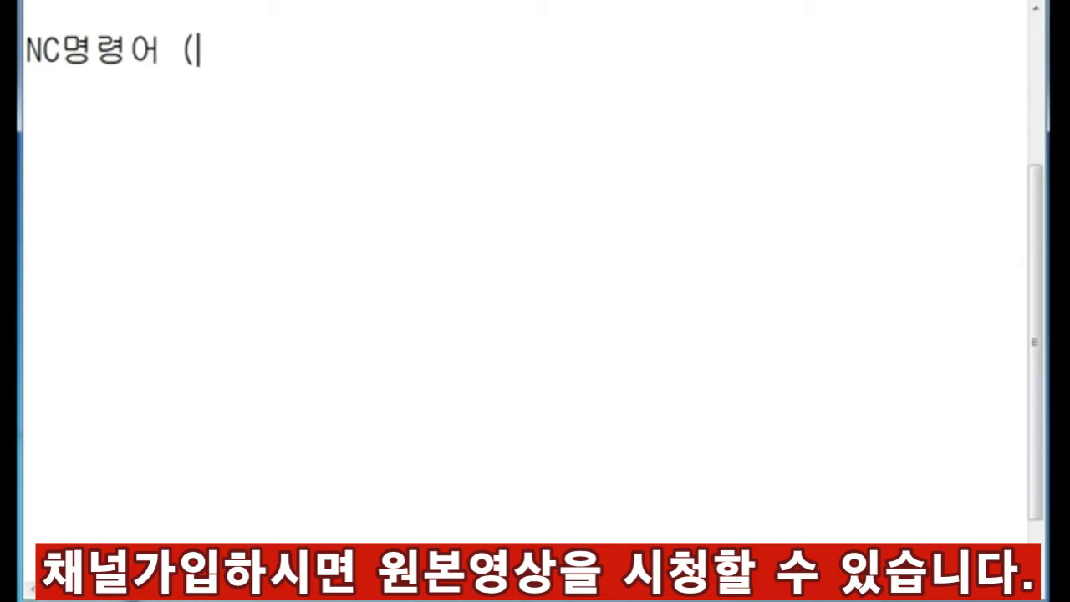
type("NC언어)")
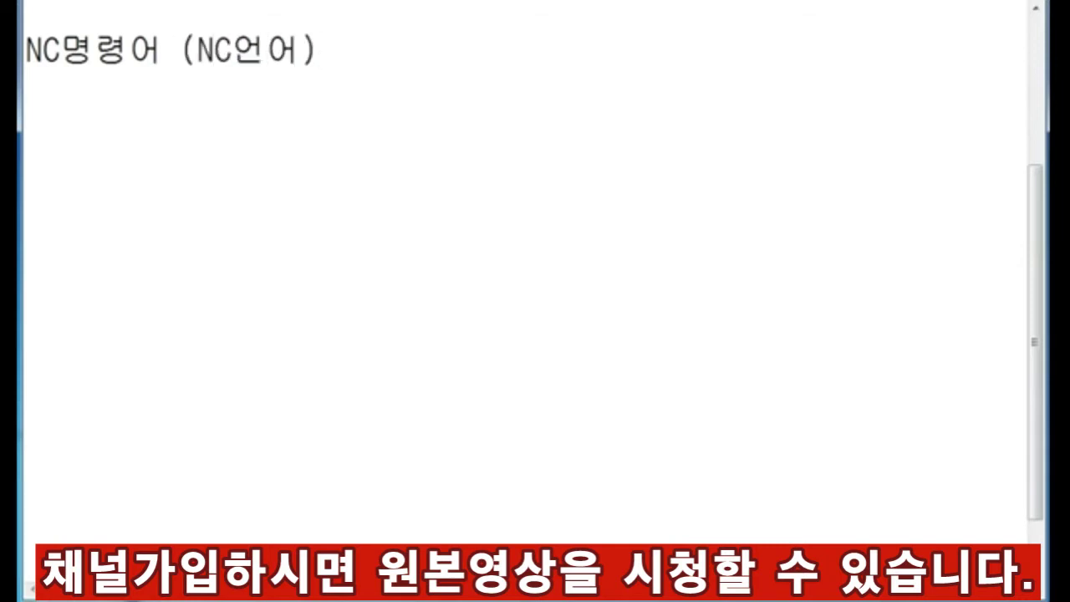
key("Return")
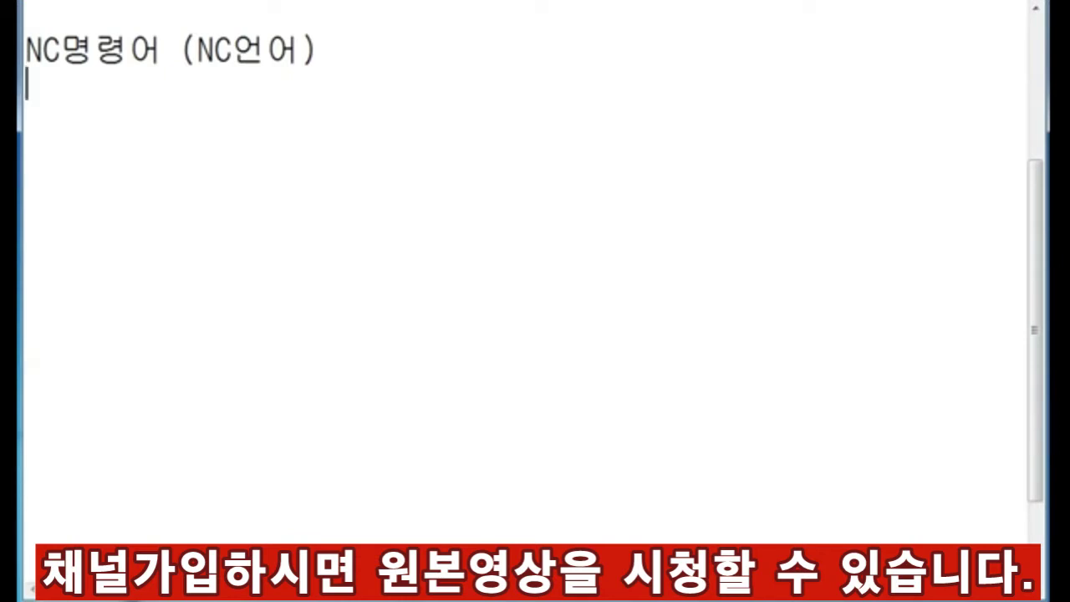
type("이")
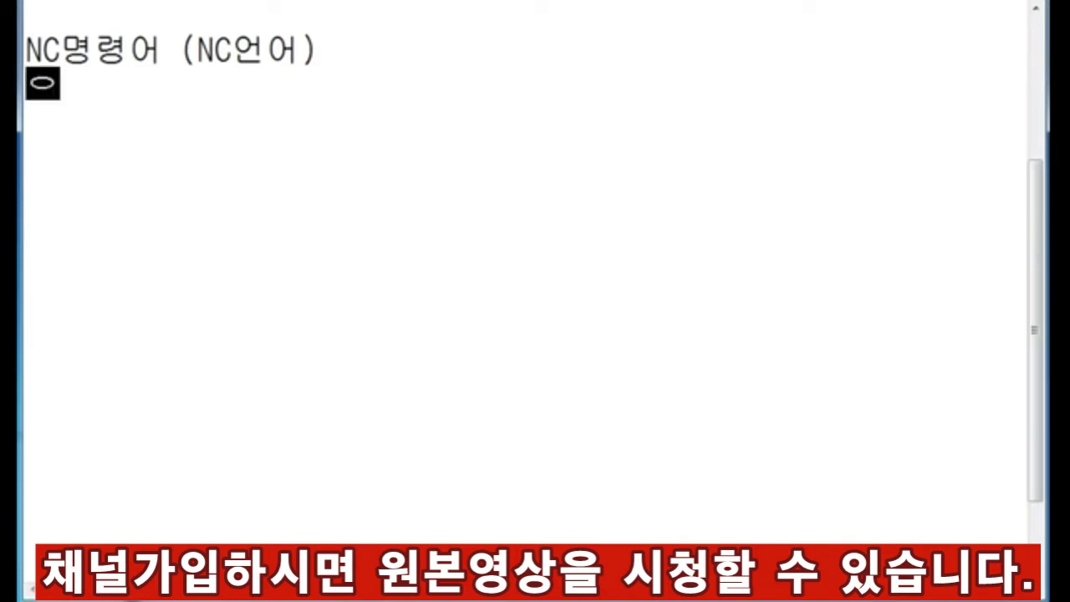
type("론 완료")
key("Return")
key("Return")
type("실습")
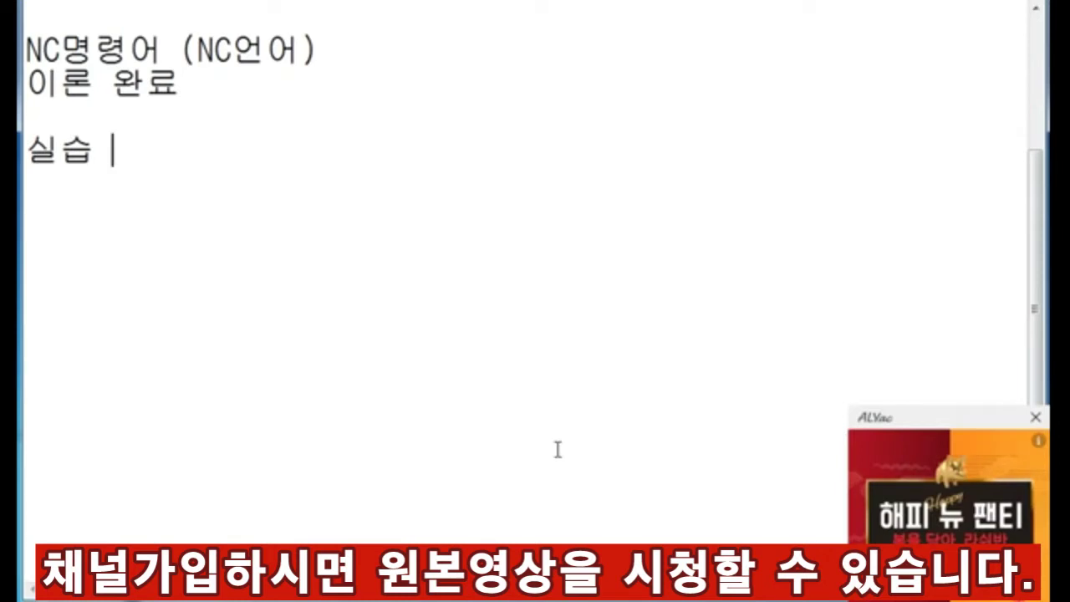
Close the ALYac ad popup and type 'X-Y-Z' two lines below 실습
left_click(1036, 417)
left_click(682, 356)
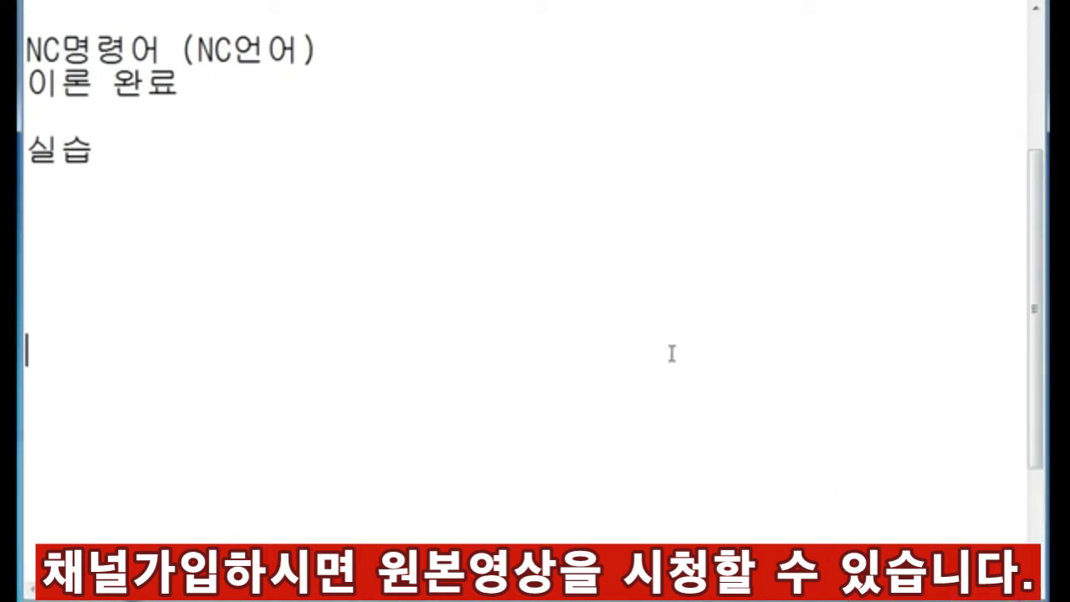
key("BackSpace")
key("BackSpace")
key("BackSpace")
key("Return")
key("Return")
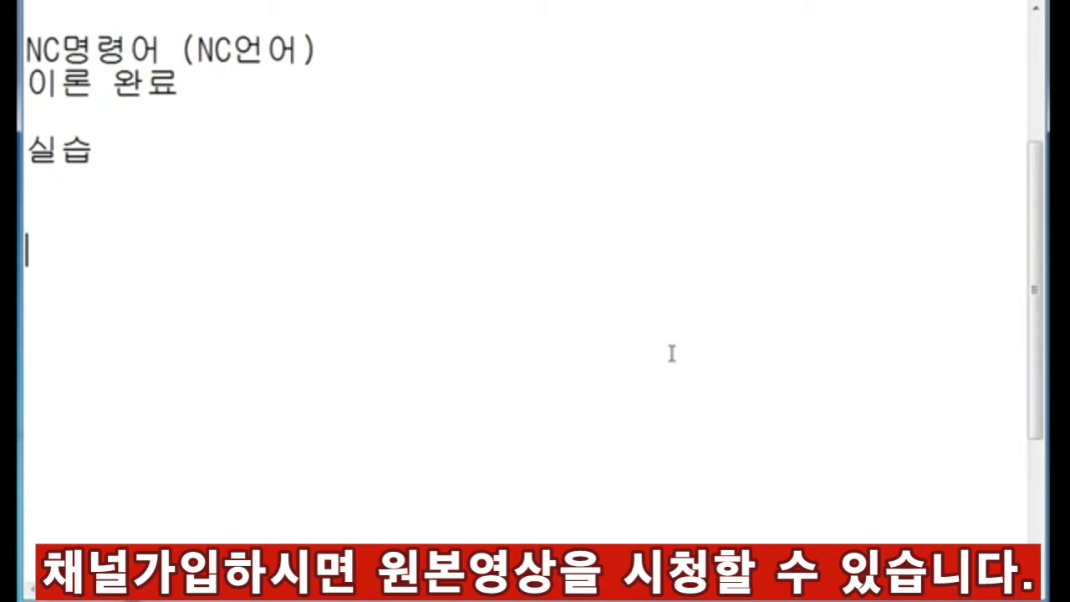
type("X")
type("-Y-Z")
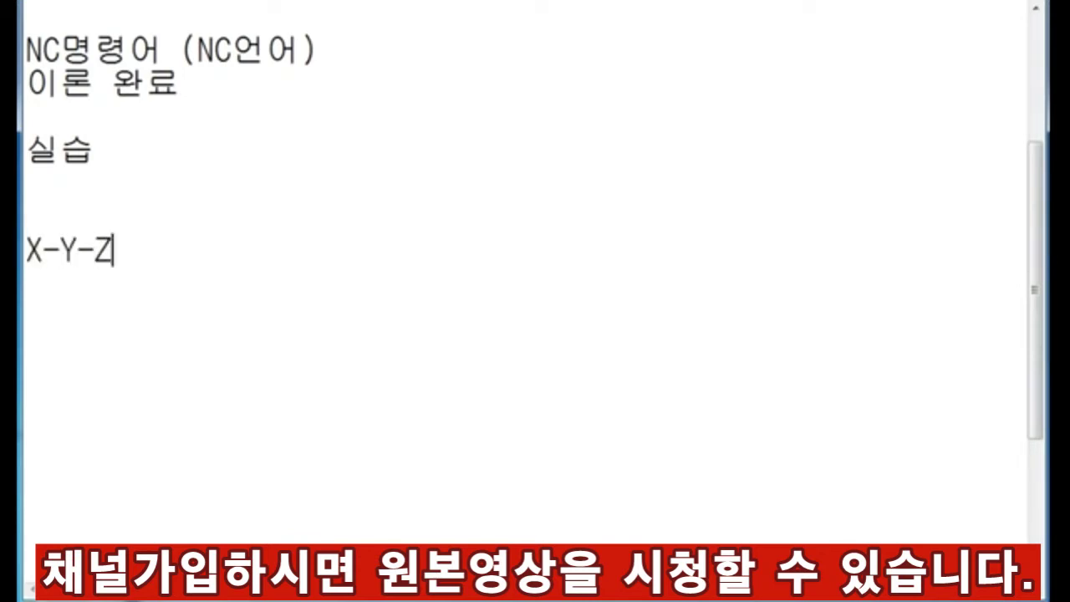
key("Return")
key("Return")
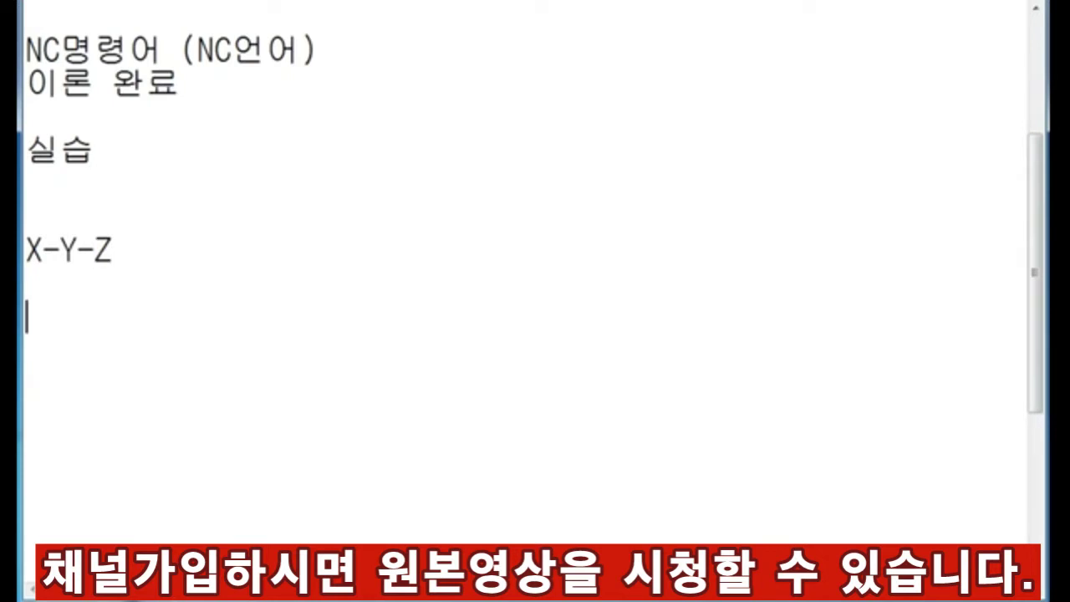
type("TNWL")
key("BackSpace")
key("BackSpace")
key("BackSpace")
key("Hangul")
Type '수직선반' on the line below X-Y-Z and end the line
type("ㅅㅜ직선반")
key("Return")
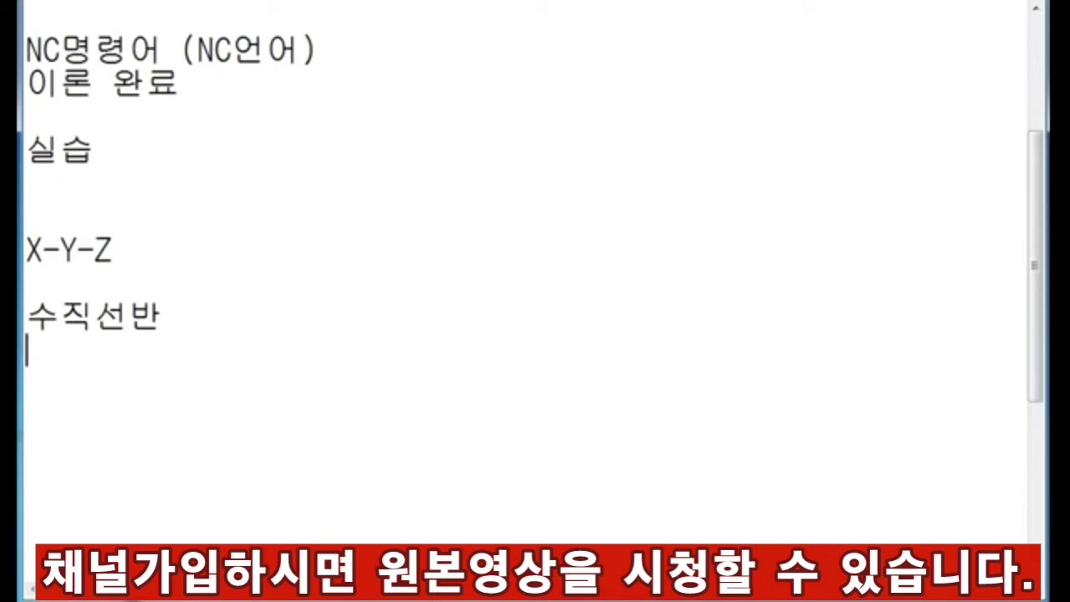
Insert an 'X-Z' heading on a new line below 실습
key("Up")
key("Up")
key("Up")
key("Up")
key("Return")
key("Down")
key("Up")
key("Up")
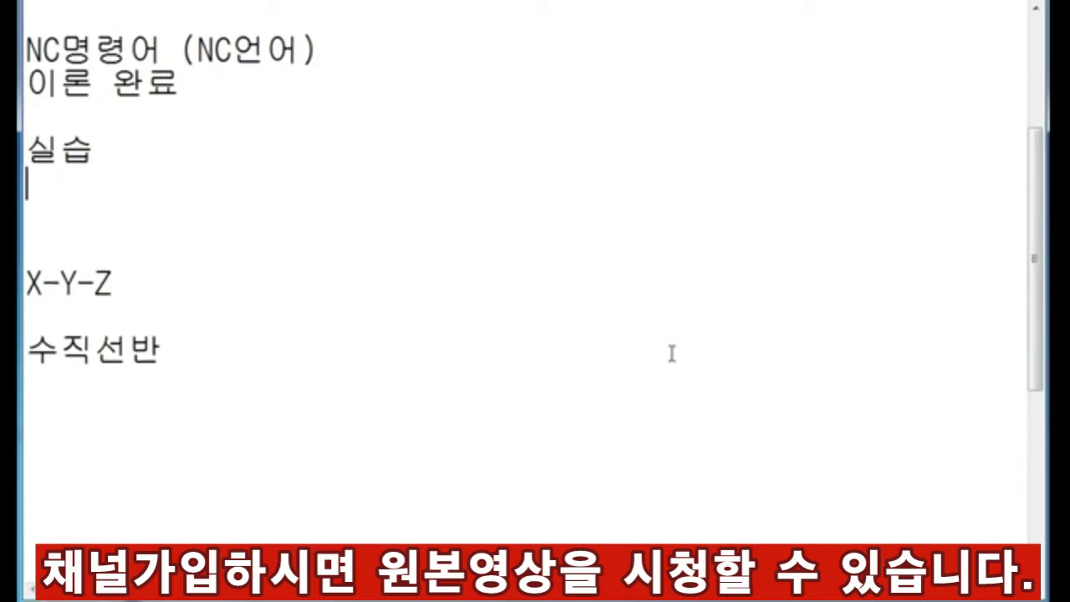
key("Down")
type("X-Z")
key("Return")
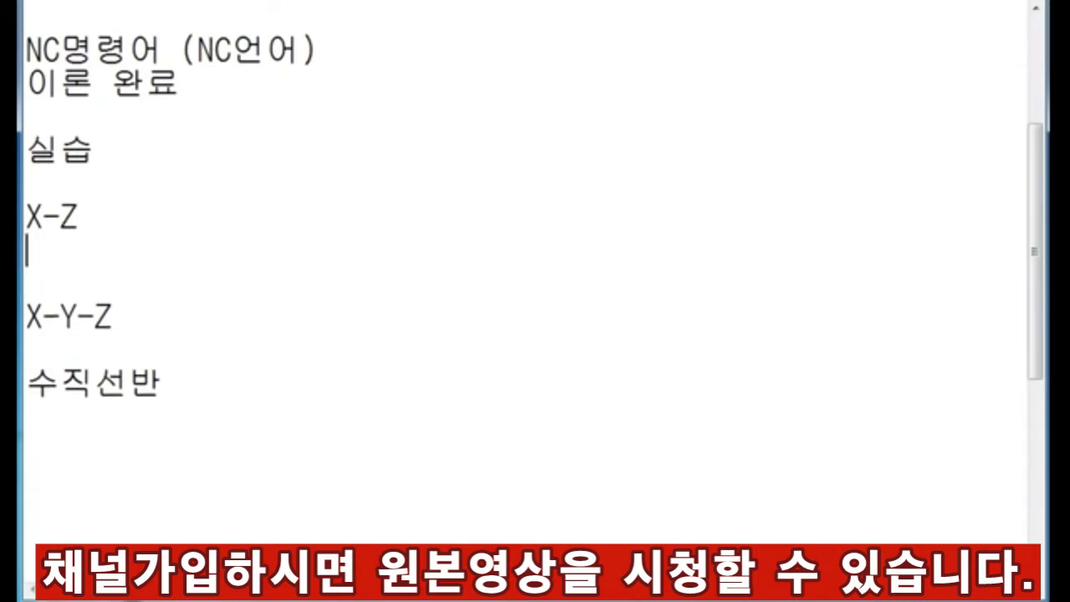
key("Return")
Add the line 'X:상 하(직경)' under the X-Z heading
type("X:상 ")
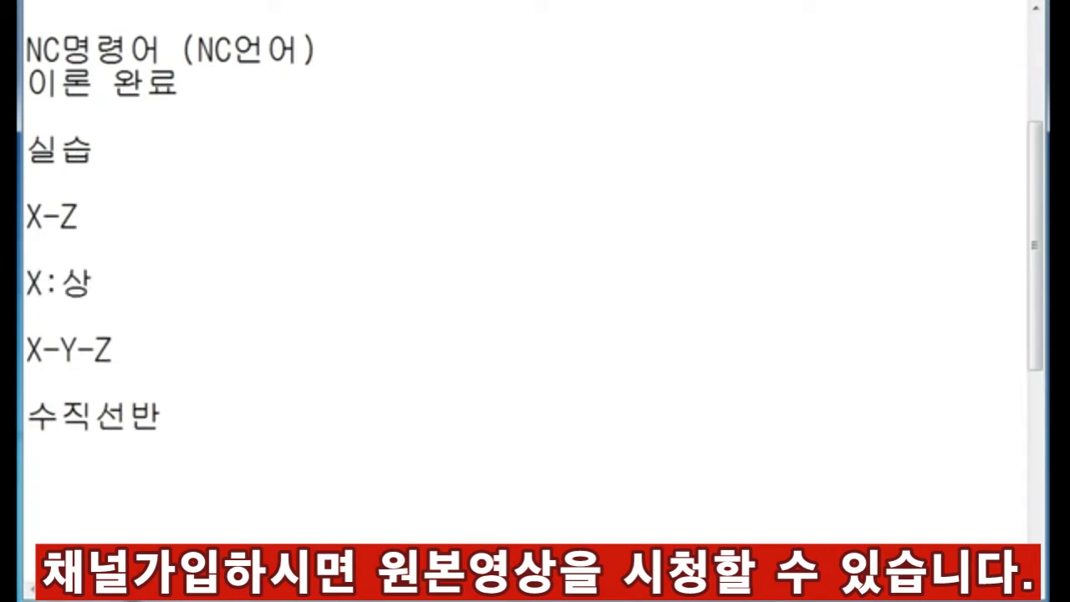
type("하")
key("Left")
key("End")
type("(직겨")
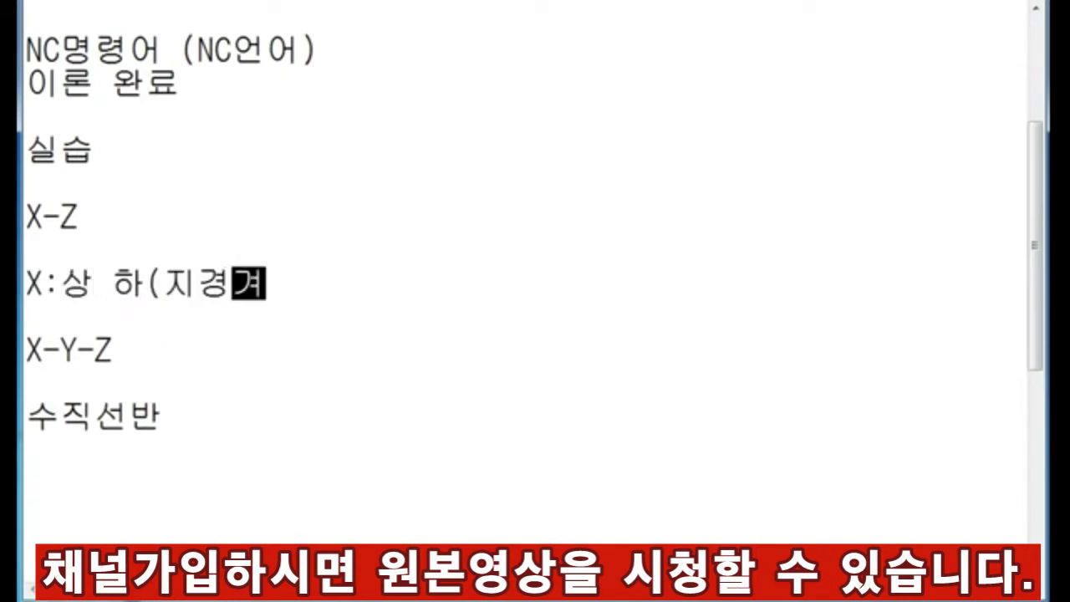
key("BackSpace")
key("BackSpace")
type("ㄱ경)")
key("Return")
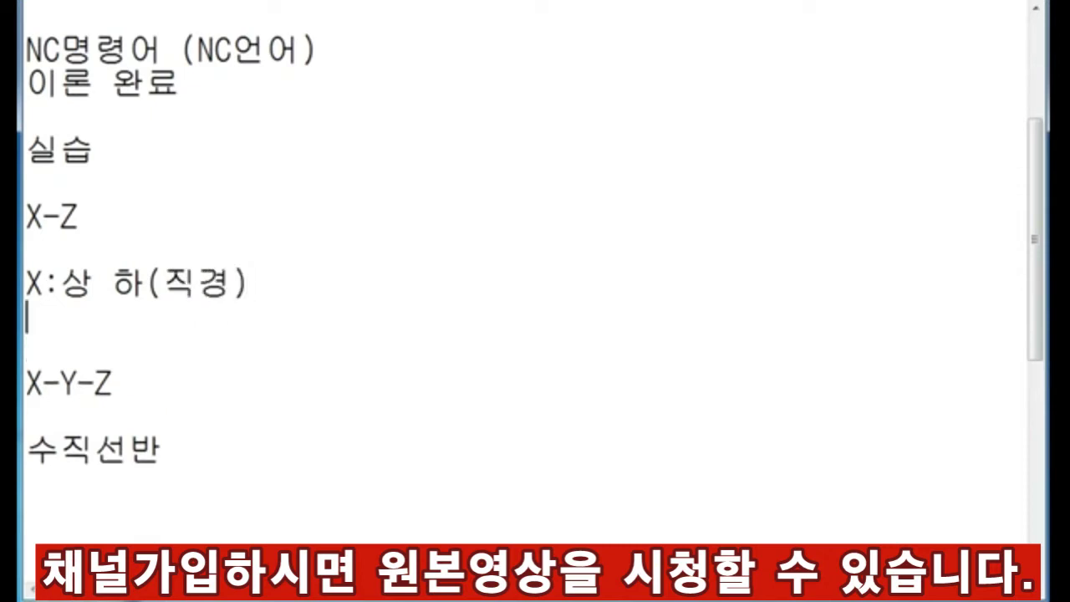
Add 'Z:좌 우(길이)' and change the X line to 'X:상+ 하-(직경)'
type("Z:WHK")
key("BackSpace")
key("BackSpace")
key("BackSpace")
key("Hangul")
type("좌")
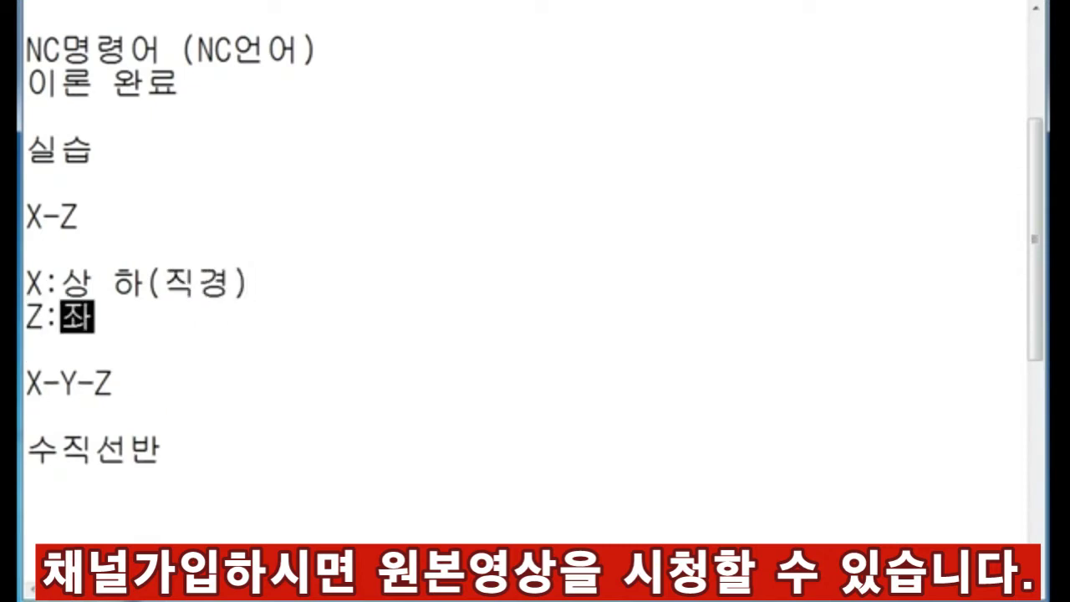
type(" 우(길이)")
key("Return")
key("Return")
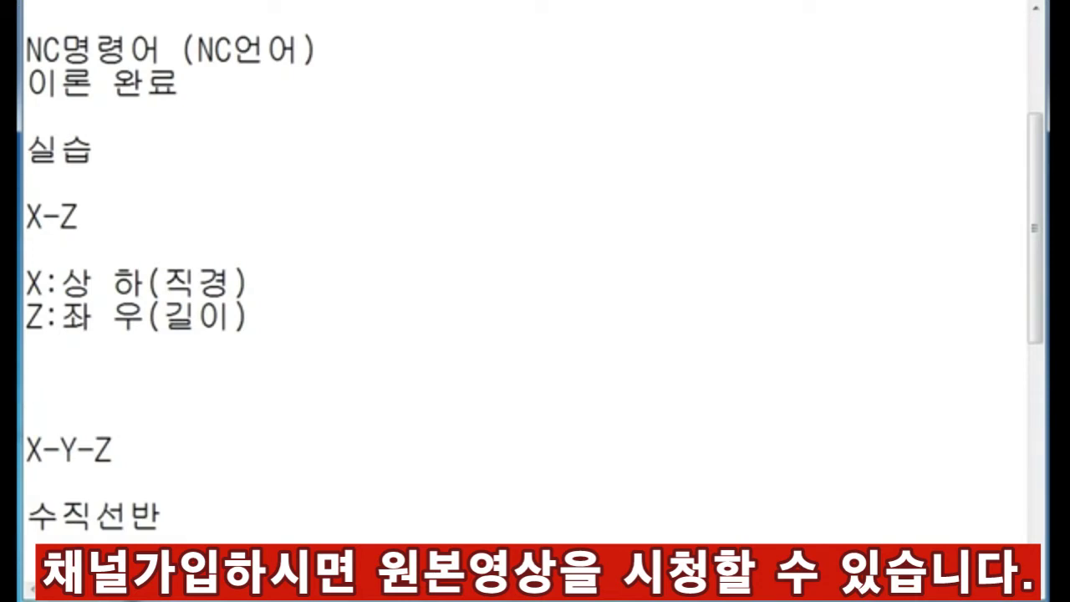
key("Up")
key("Up")
key("Right")
key("Right")
key("Right")
type("+ 하-")
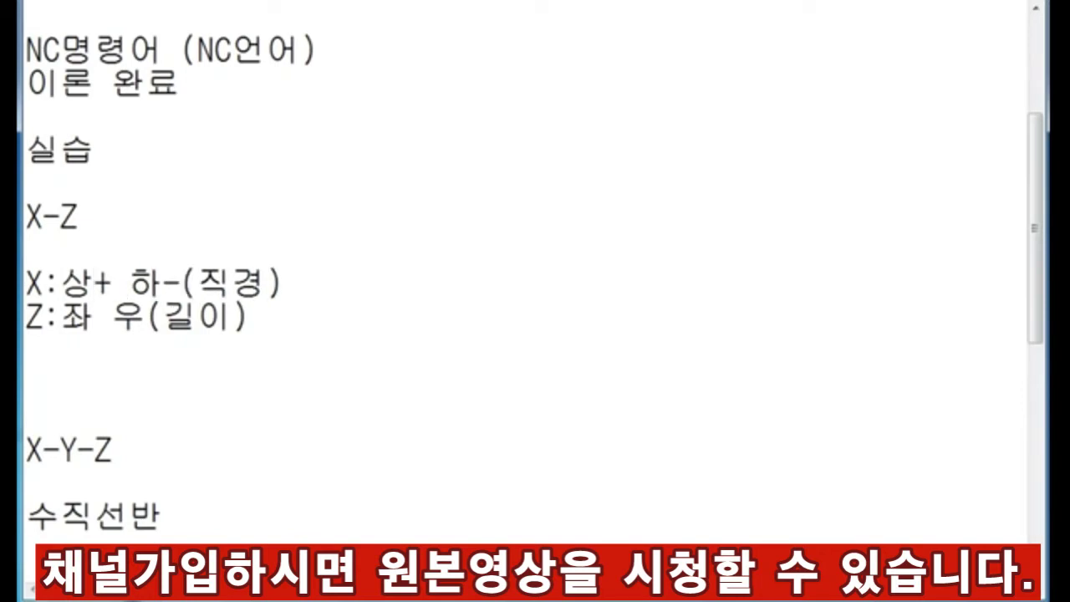
Add sign lines 'X+' and 'X-' with the note '(표기안함)'
key("Down")
key("Down")
key("Return")
key("Return")
type("터")
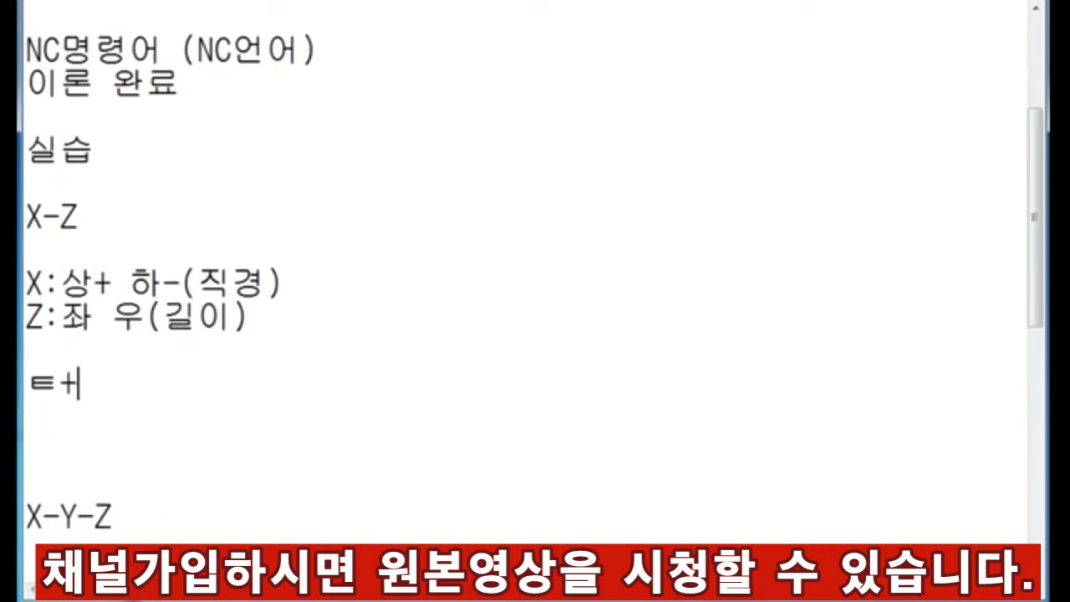
key("BackSpace")
key("BackSpace")
type("X+")
key("Return")
type("X")
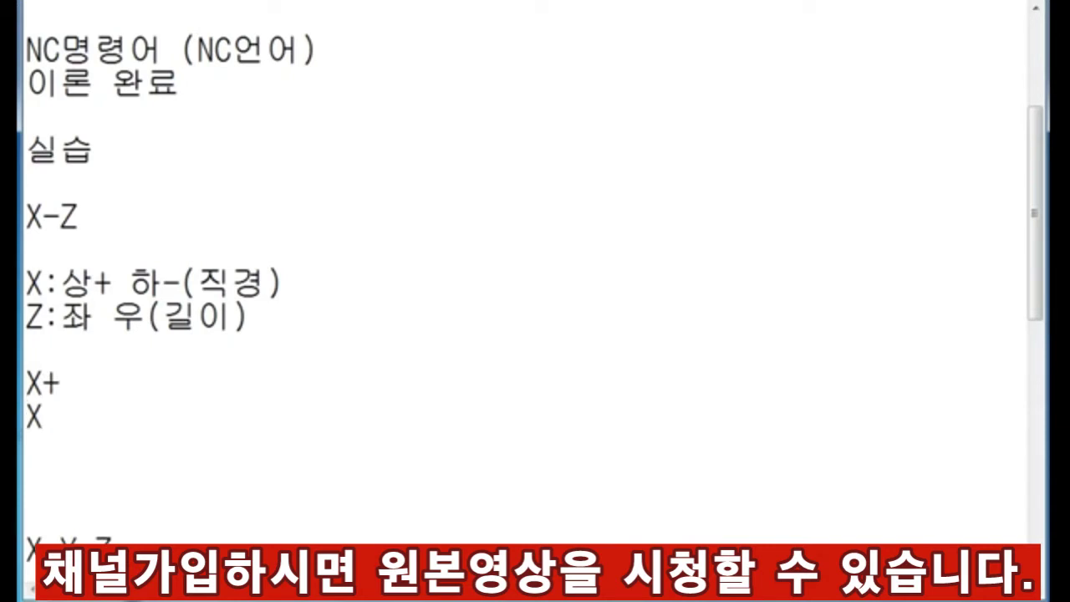
type("-")
key("Return")
type("(")
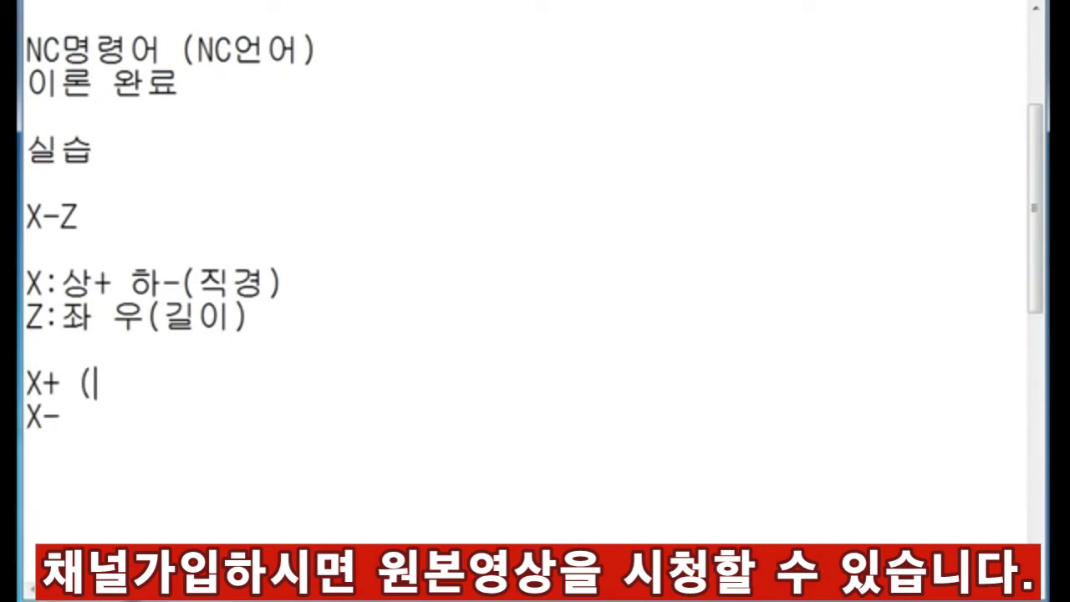
type("표기안함)")
Drop the plus from X+ and label the X line 상 and X- line 아래
key("Left")
key("Left")
key("Left")
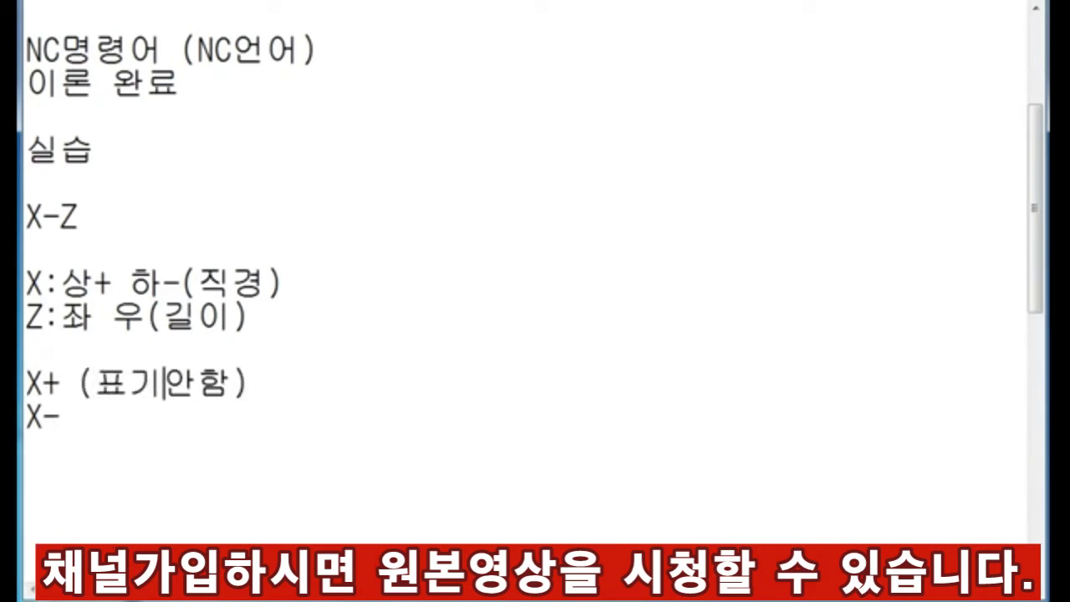
key("Left")
key("Left")
key("Left")
key("BackSpace")
key("Down")
key("Down")
key("Left")
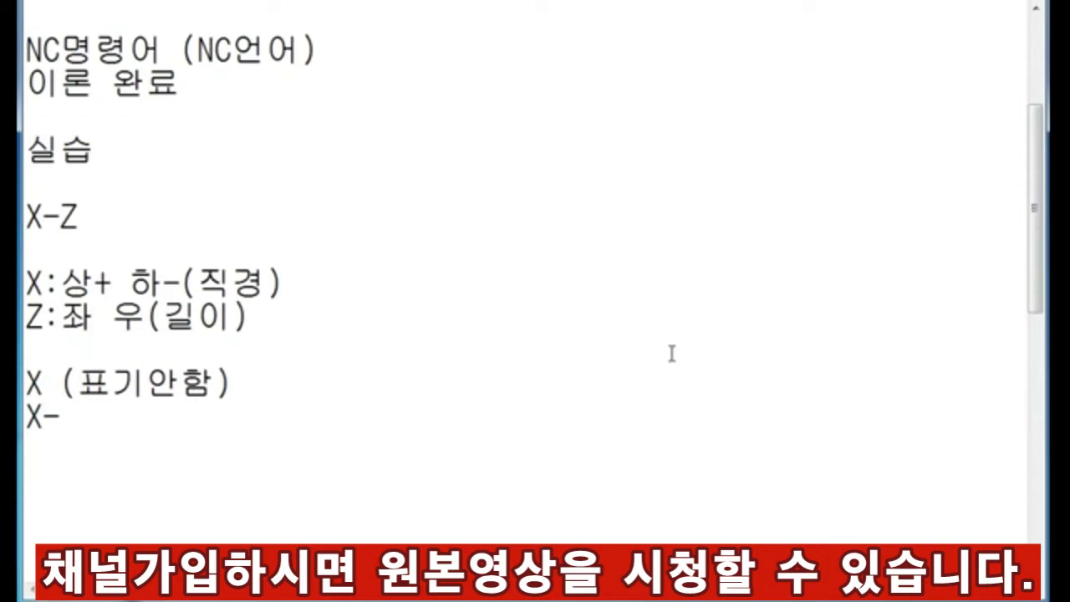
key("Up")
key("Right")
key("Right")
key("Right")
type("상")
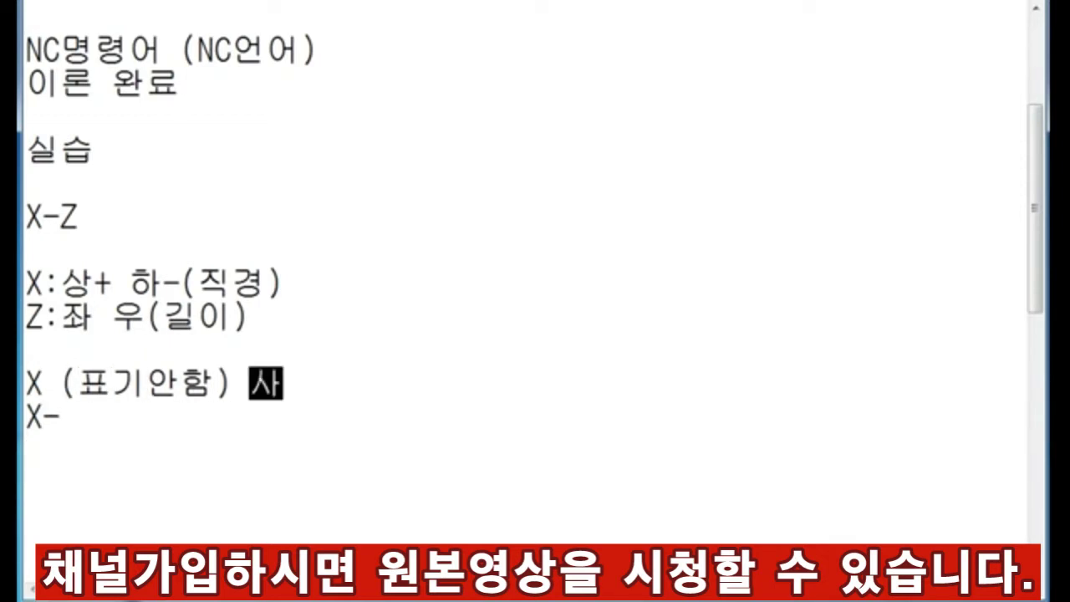
key("Down")
type("알래")
Insert colons before the 상 and 아래 labels
key("Up")
key("Up")
key("Up")
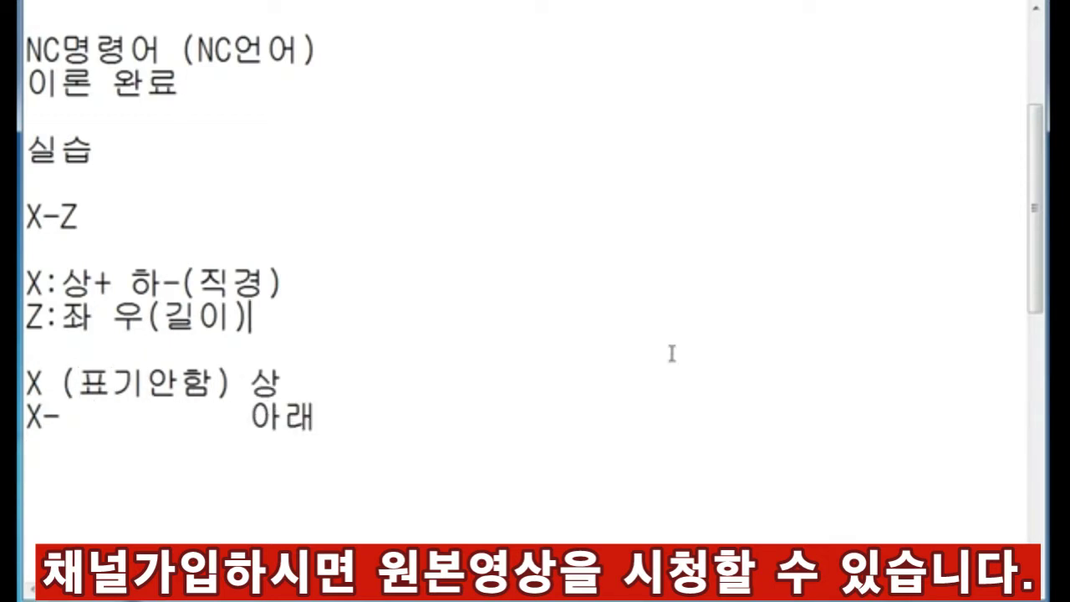
key("Down")
key("Down")
key("Home")
key("Up")
key("Right")
type(":")
key("Down")
type(":")
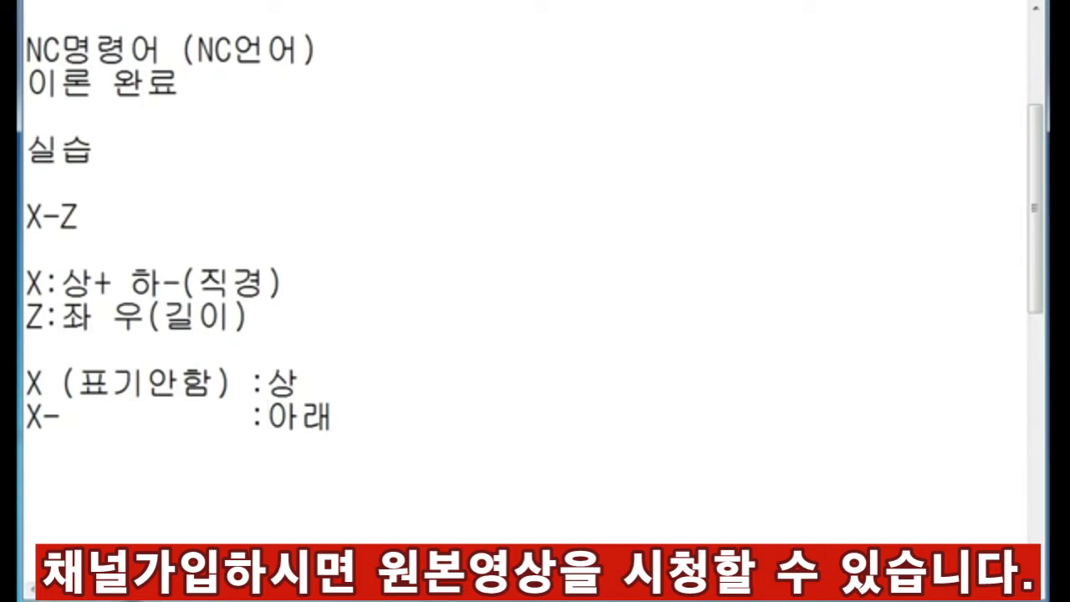
Add aligned lines 'Z :우' and 'Z- :좌' below the X entries
key("End")
key("Return")
key("Return")
type("Z")
type("             :")
key("BackSpace")
key("End")
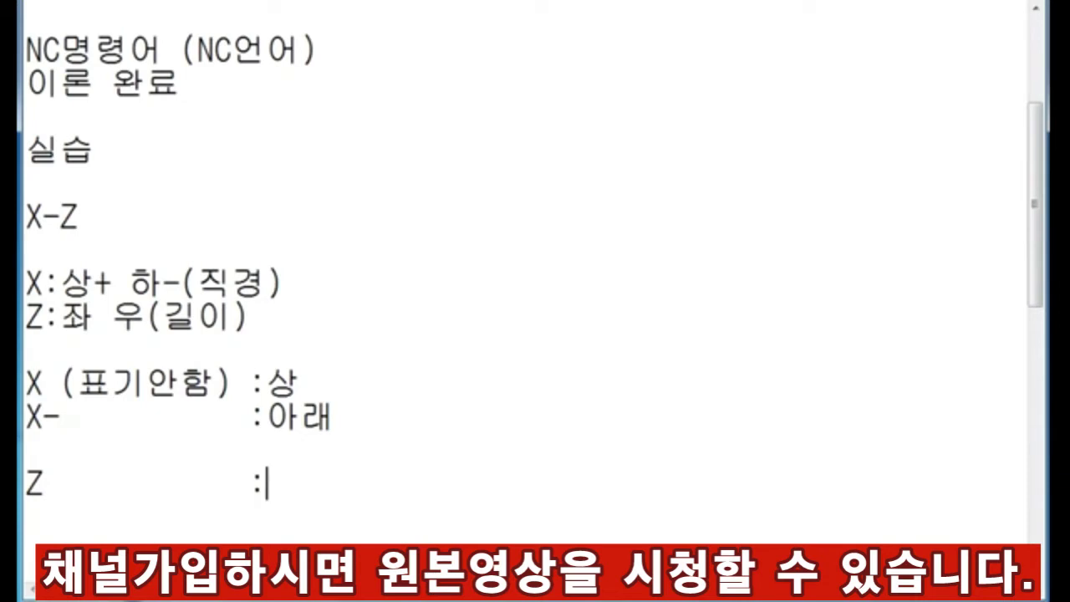
type("우")
key("Return")
type("Z-")
key("BackSpace")
type(":")
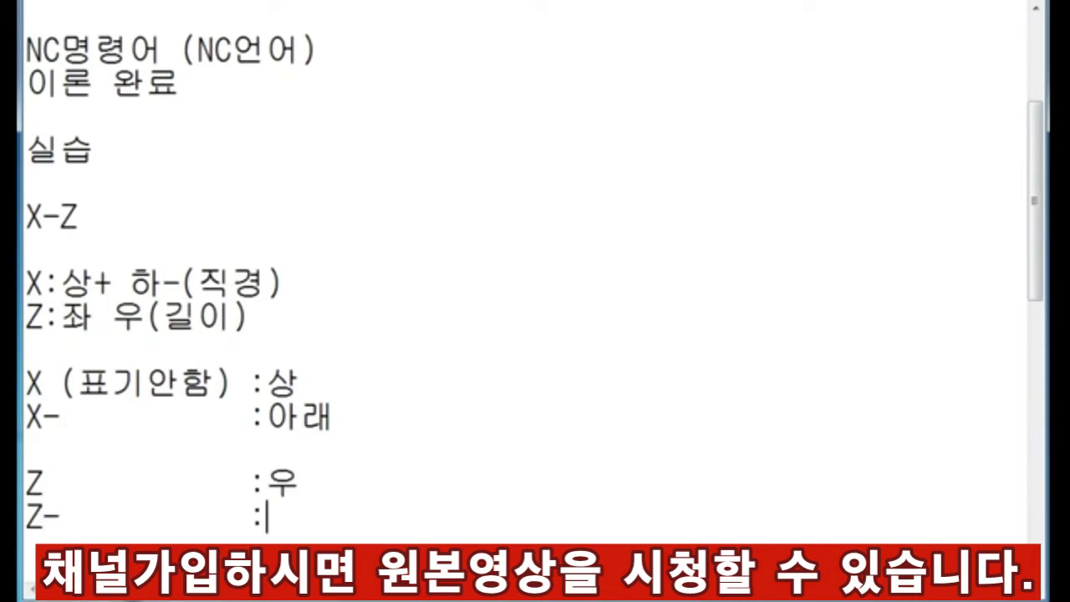
type("좌")
scroll(535, 301, "down", 1)
scroll(535, 301, "down", 1)
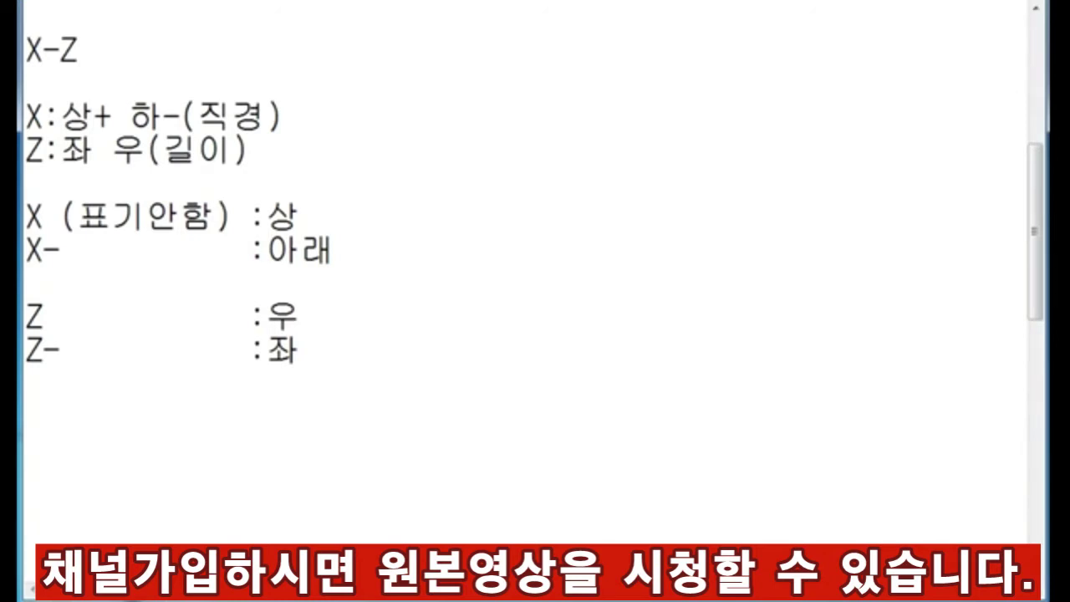
Type '왼쪽중심점 : 소품종 대량생산 많이 쓰임' and '오른쪽중심점 : 다품종 소량생산 많이 쓰임'
key("BackSpace")
key("BackSpace")
key("BackSpace")
type("왼쪽")
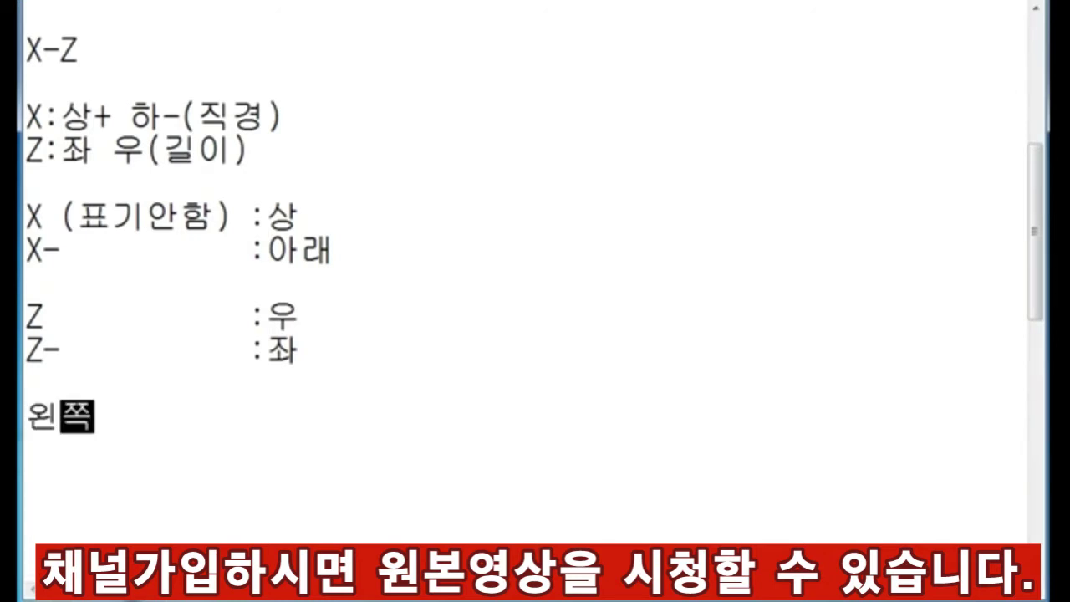
type("중심점 : 대량")
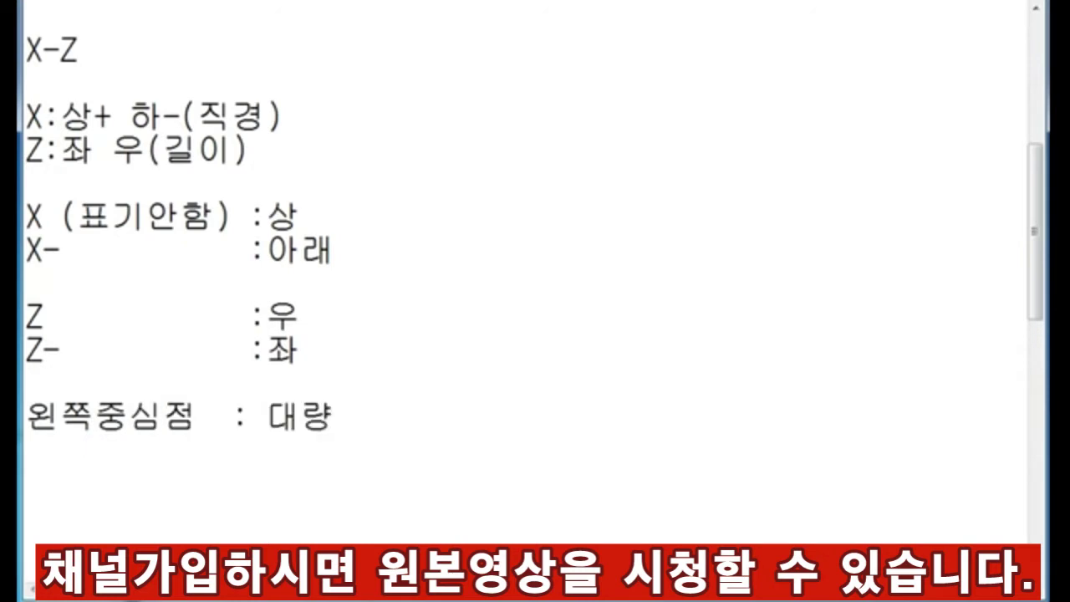
key("BackSpace")
key("BackSpace")
key("BackSpace")
type("소품조종 대량생산 ")
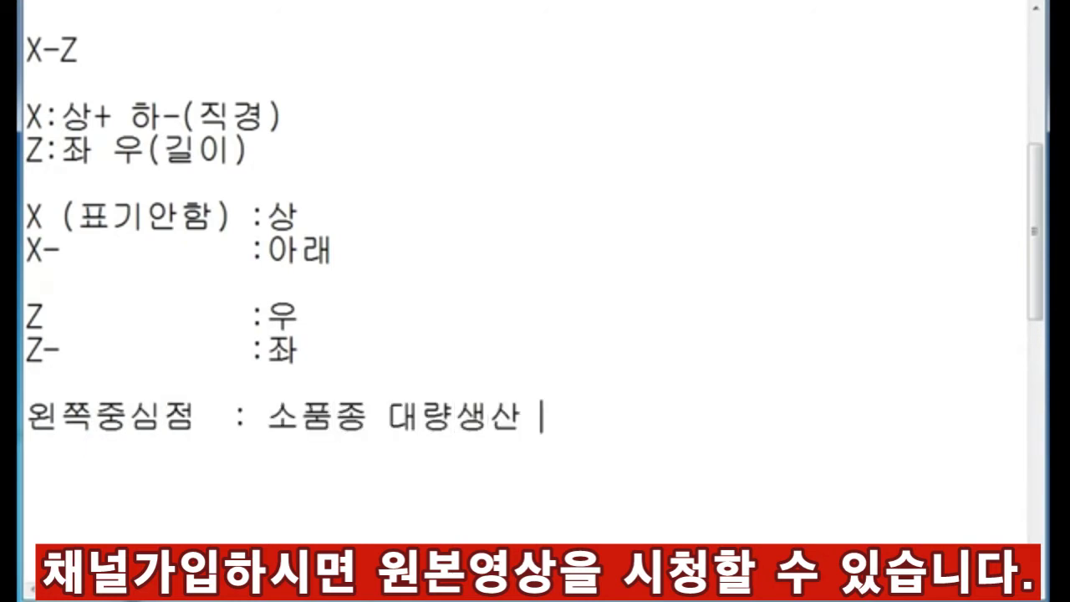
type("많이 쓰이ㅁ")
key("Return")
type("오른쪽")
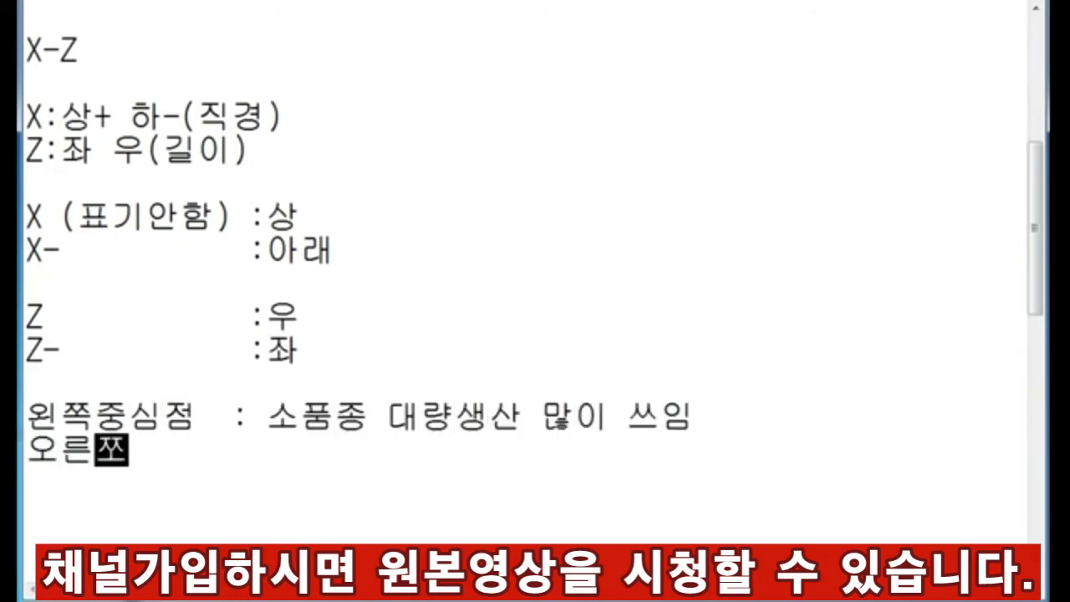
type("중심점 : 다품")
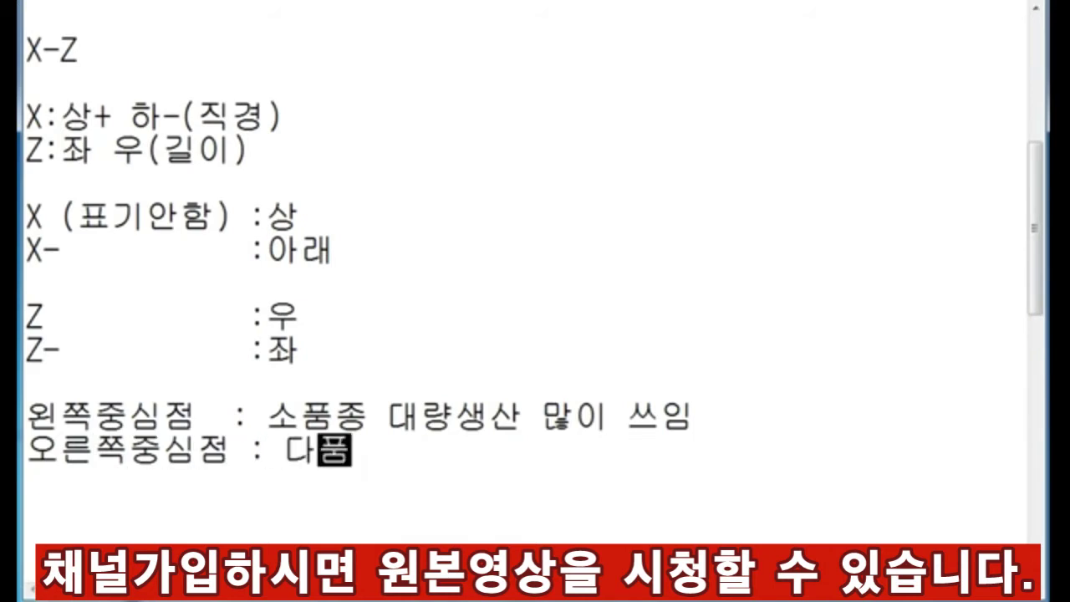
type("종 소량생산 많이 쓰")
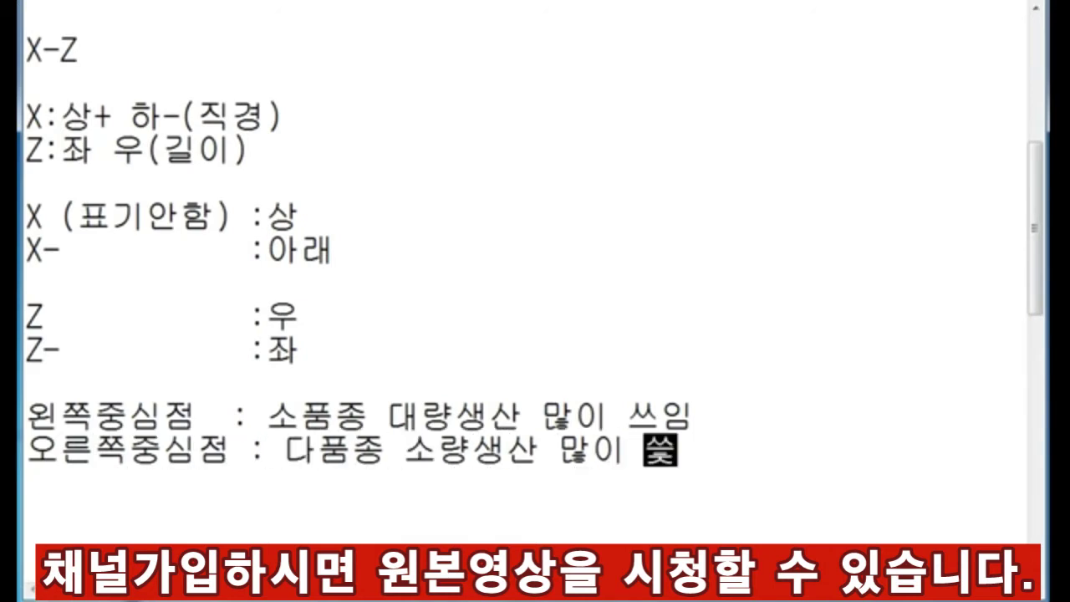
type("임")
key("Return")
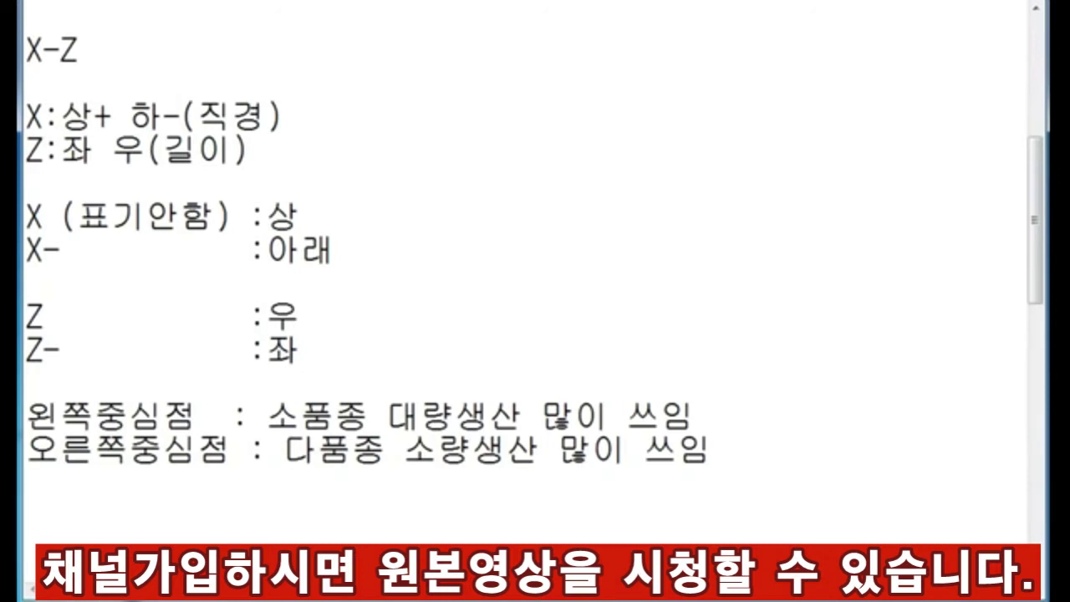
Type '도면분석', the flow '제조업 영업-> 설계 -> 생산 -> 품질관리', and another '도면분석'
type("도면부분석")
key("Return")
key("Return")
key("Return")
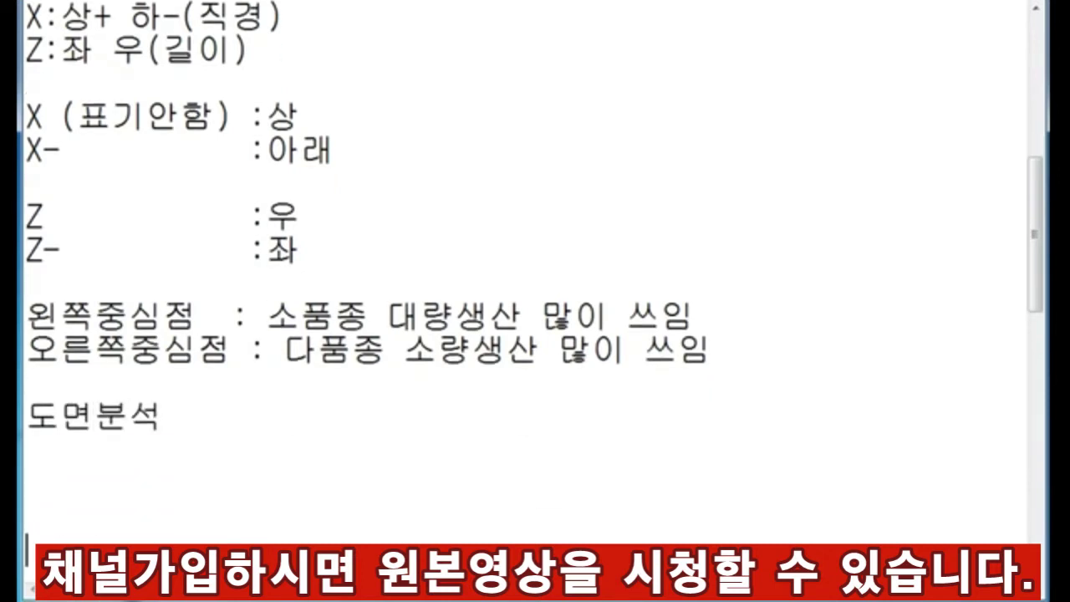
key("BackSpace")
key("BackSpace")
type("제조업 ")
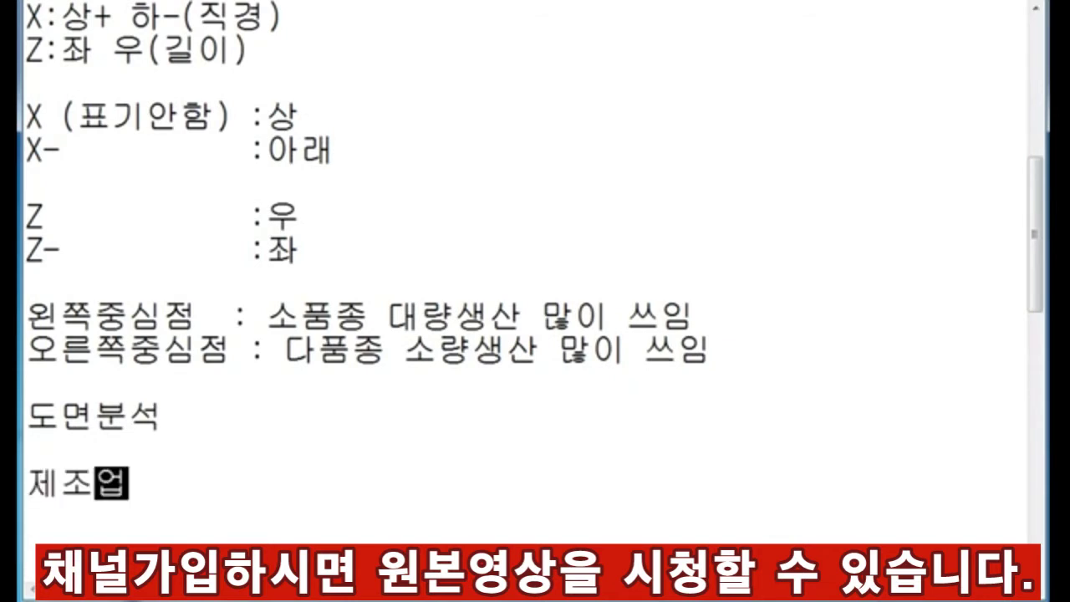
type("ㅓ")
key("BackSpace")
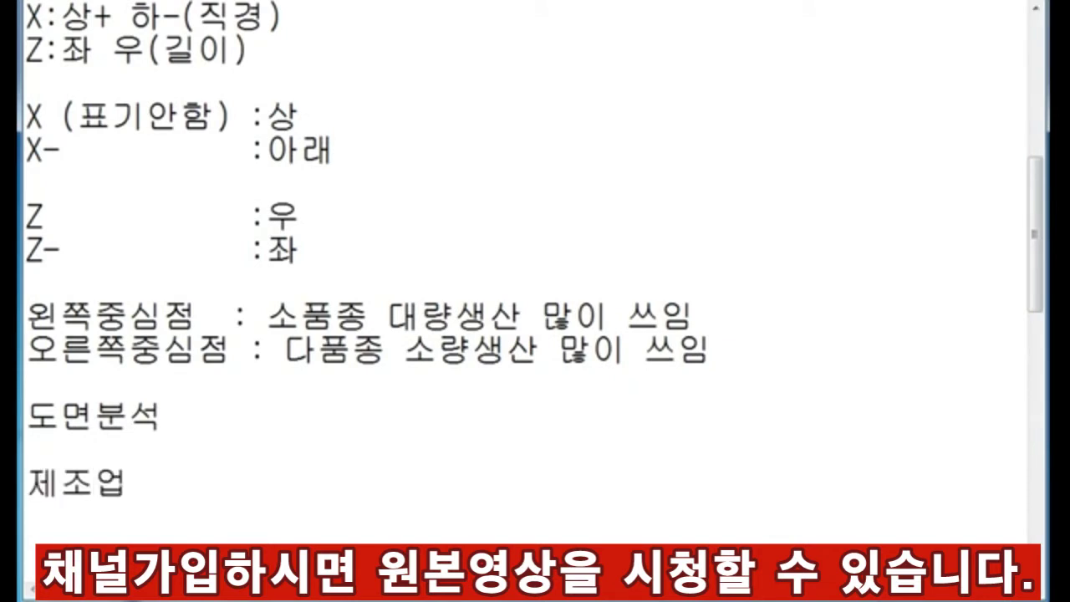
type("영업-> 서ㄹㄱ")
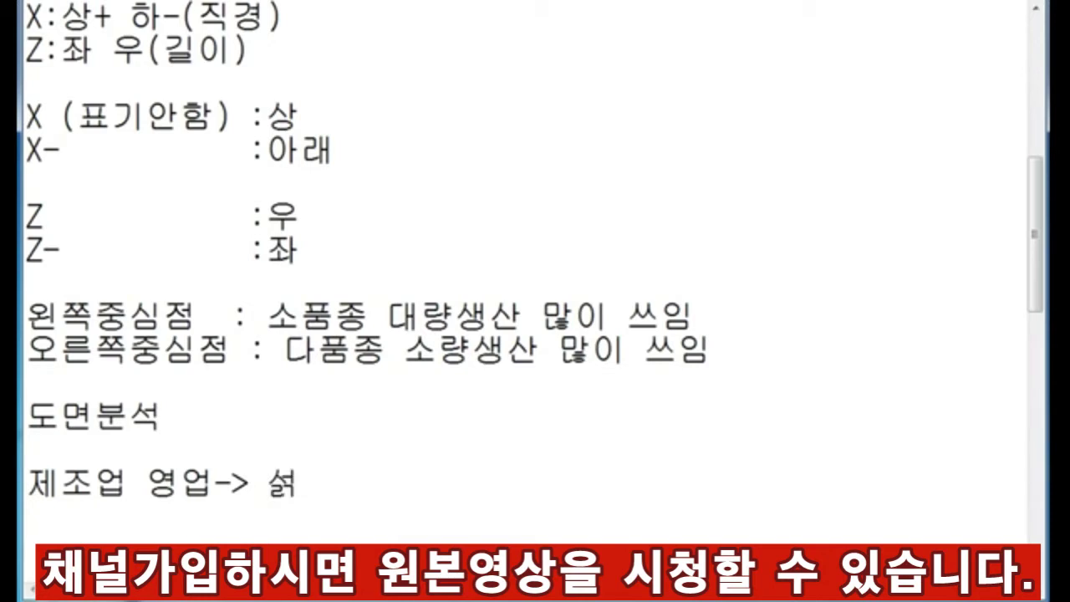
type("ㅖ ㅓ>")
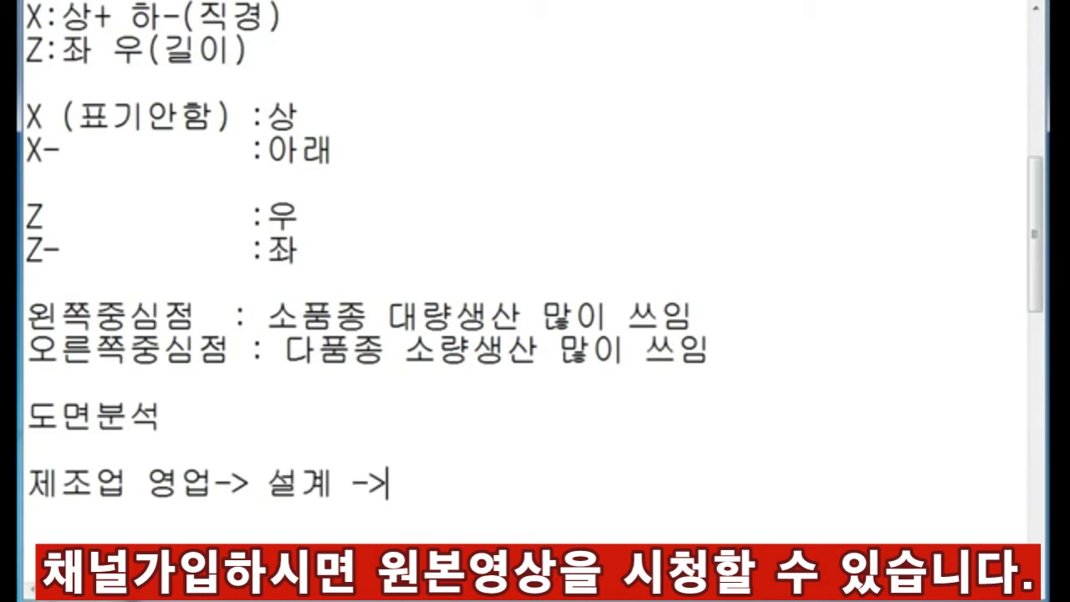
type(" 생산 ->품질")
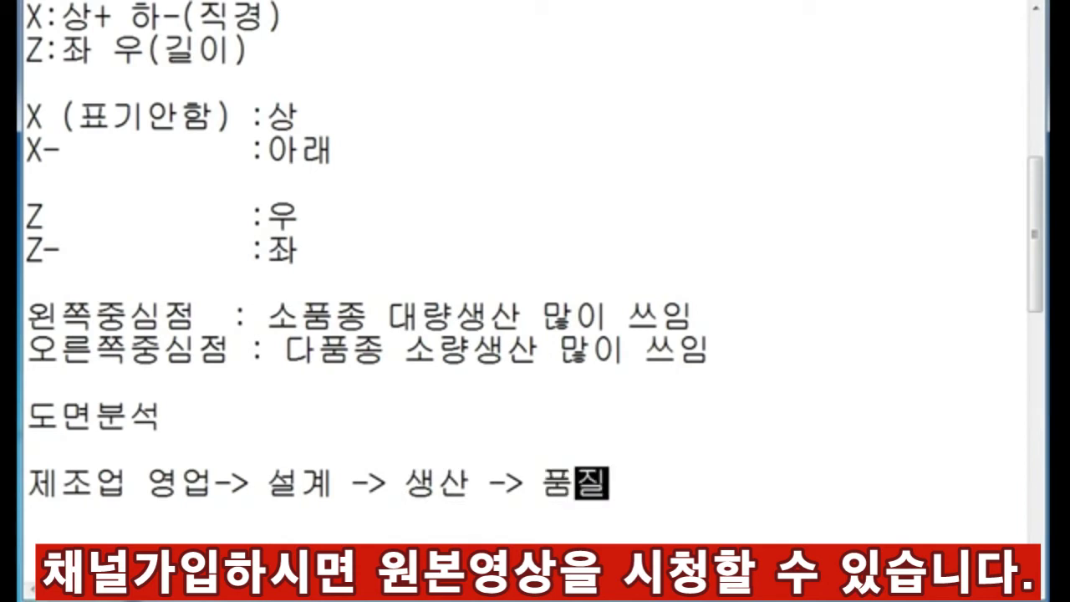
type("관리")
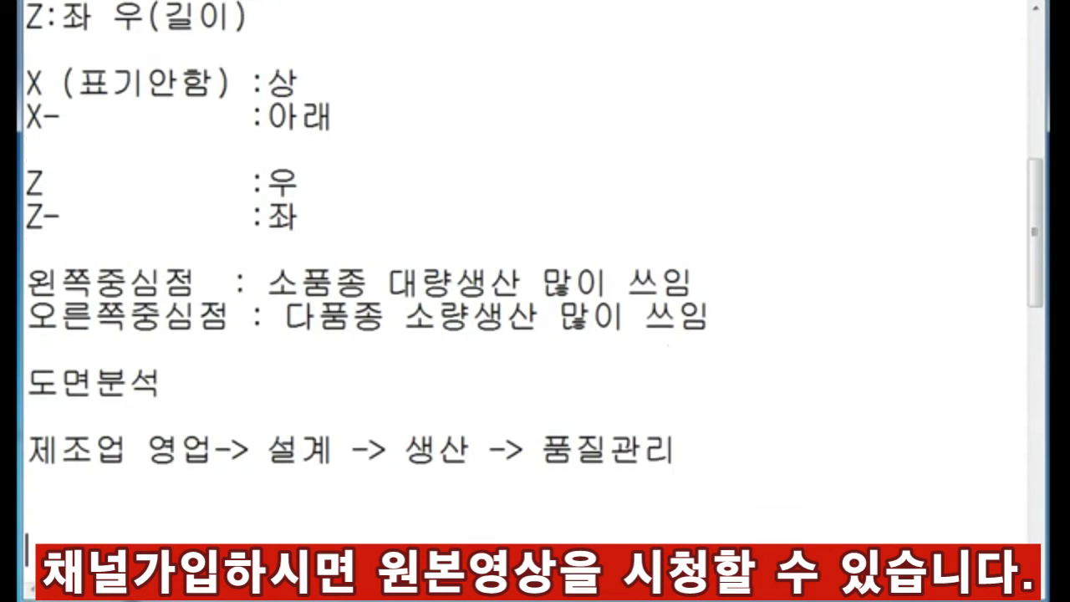
key("Return")
key("Return")
type("도면분석")
key("Return")
key("Return")
key("Return")
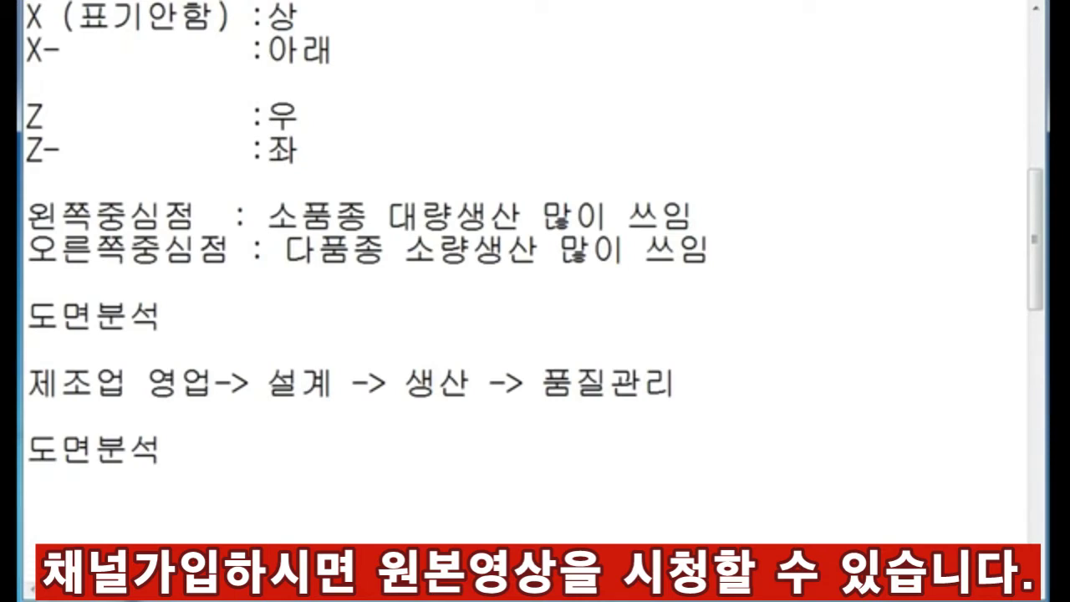
scroll(1029, 72, "down", 1)
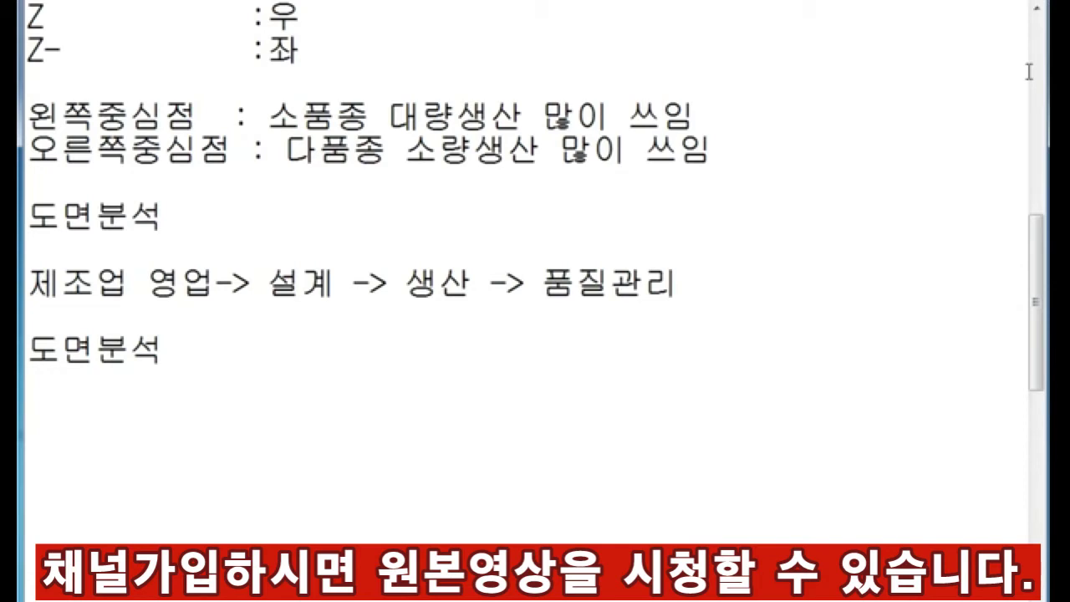
left_click(825, 184)
Extend the second 도면분석 line to '도면분석(형상,치수)'
key("Up")
key("Up")
left_click(172, 350)
type("(gud")
key("BackSpace")
key("BackSpace")
key("BackSpace")
key("Hangul")
type("형")
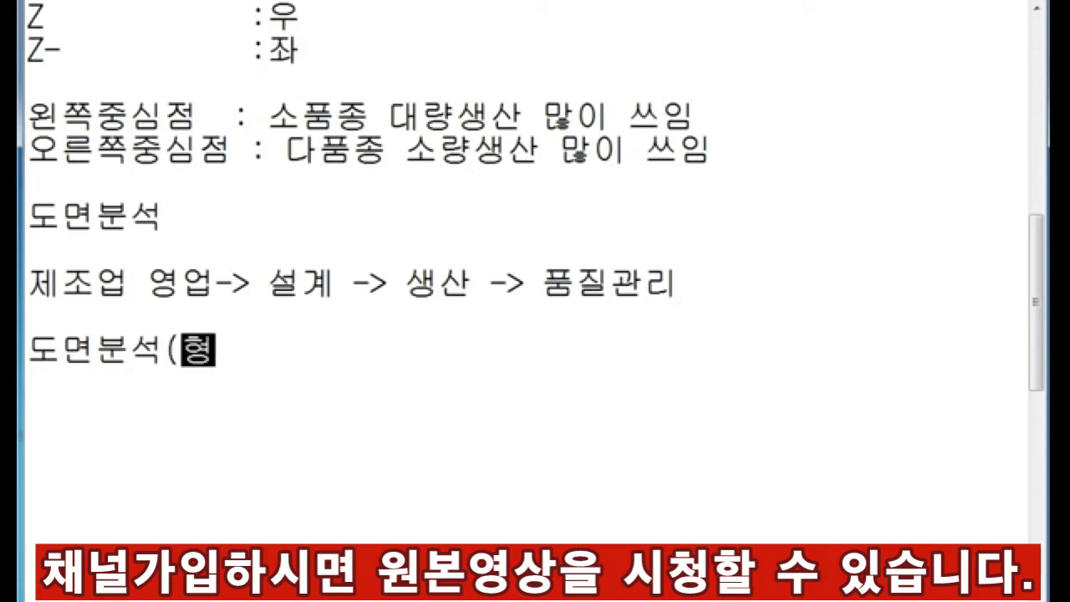
type("상,치수)")
Add the lines '원점찾기(지정)' and '점의갯수 찾기' below it
key("Return")
type("원")
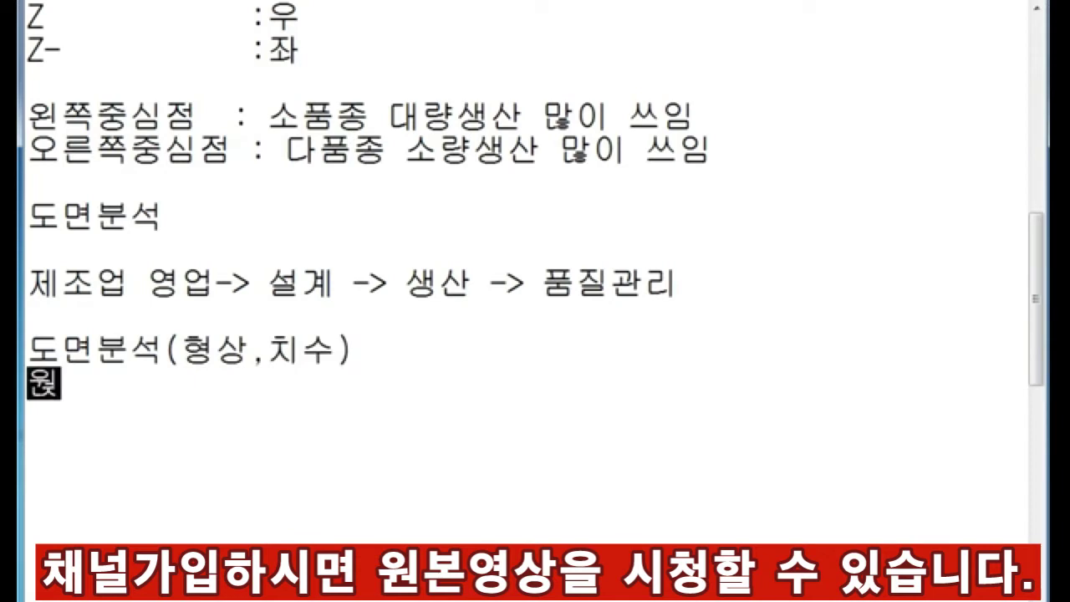
type("점찾ㄱ기(지정)")
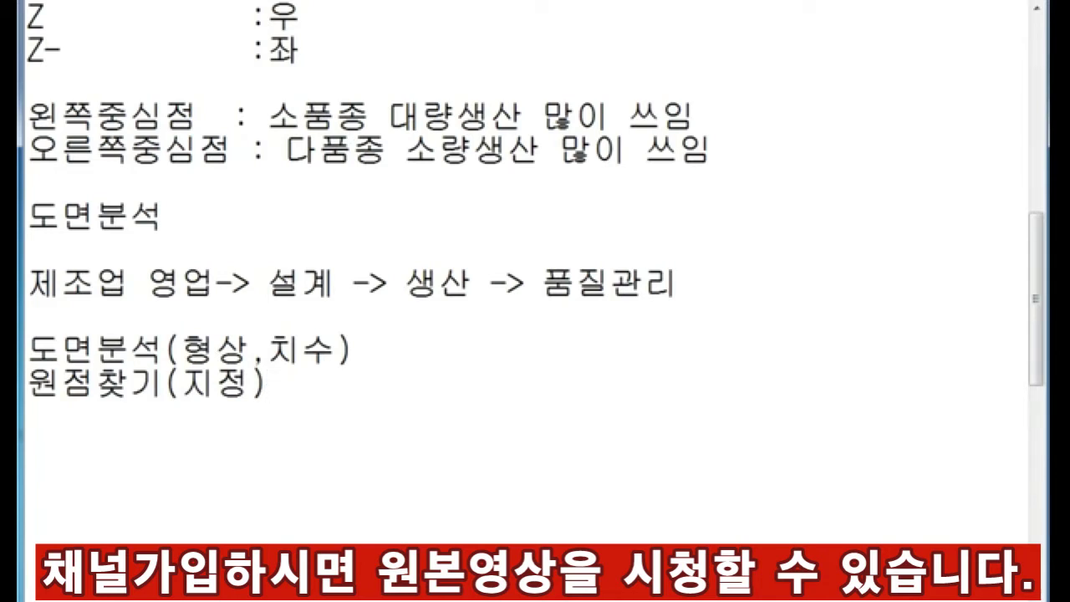
key("Return")
type("저ㅁ이")
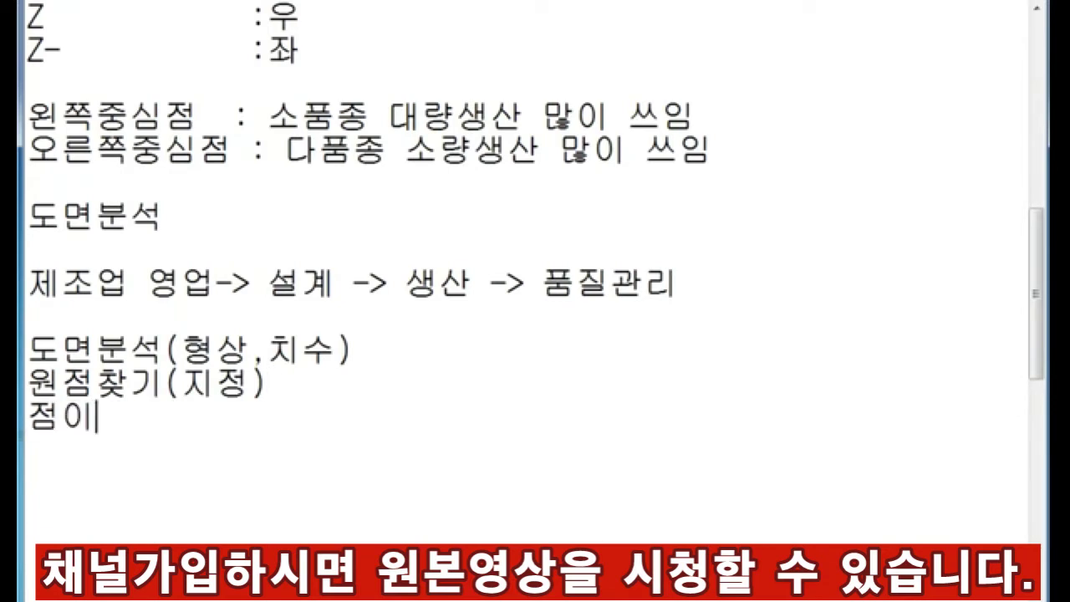
type("ㅢ갯수 ㅍㅏ")
key("BackSpace")
key("BackSpace")
type("찾ㄱ")
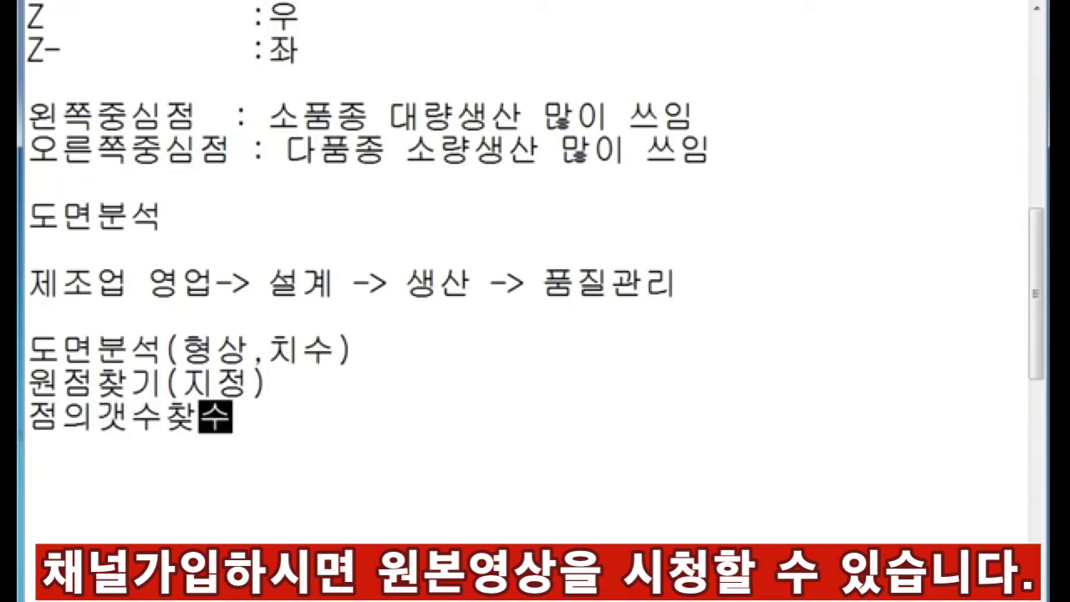
type("ㅣ")
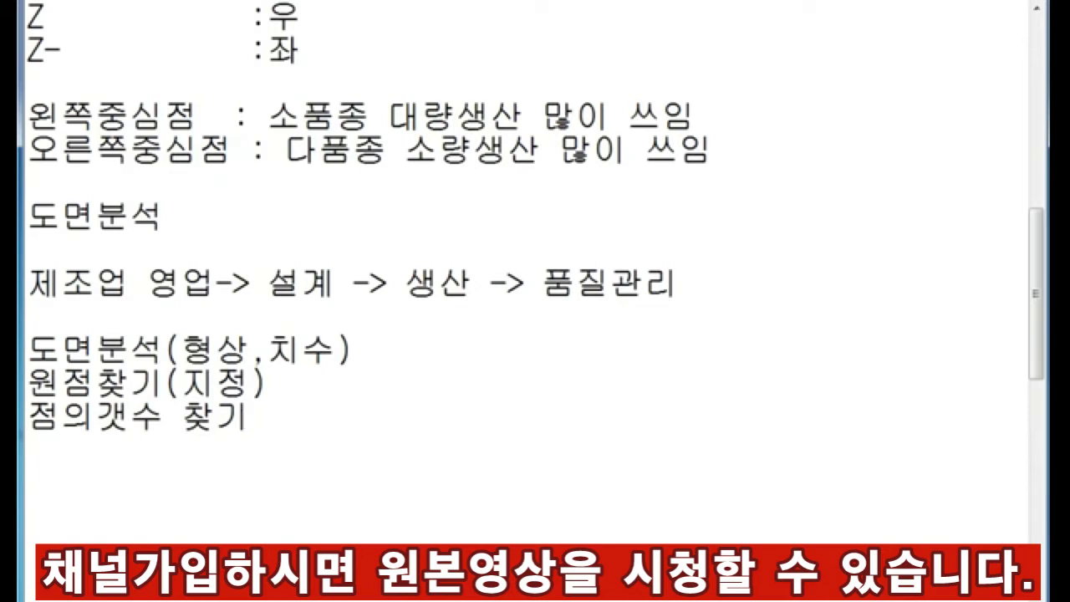
Add the line '좌표값 찾기 (절대,상대)' below 점의갯수 찾기
key("Return")
type("좌표계")
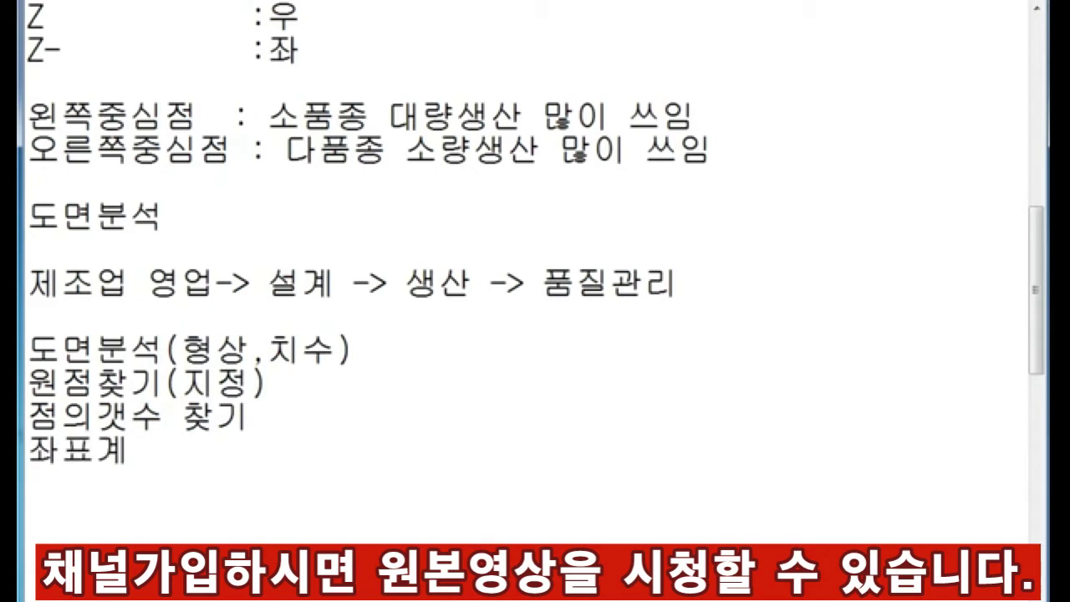
type("값 찾기")
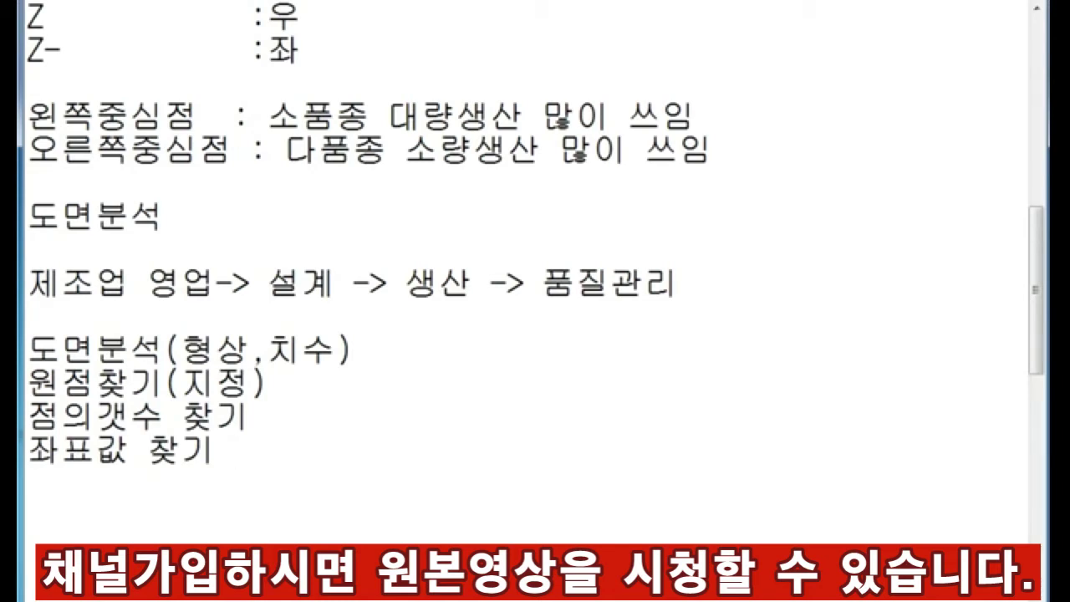
type(" (절대")
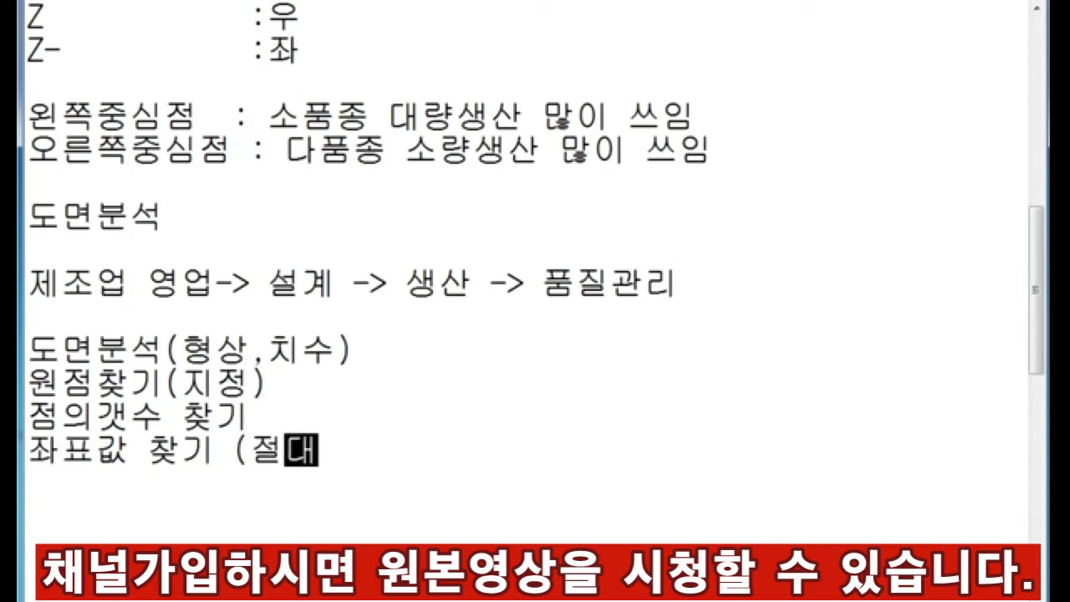
type(",상대)")
key("Return")
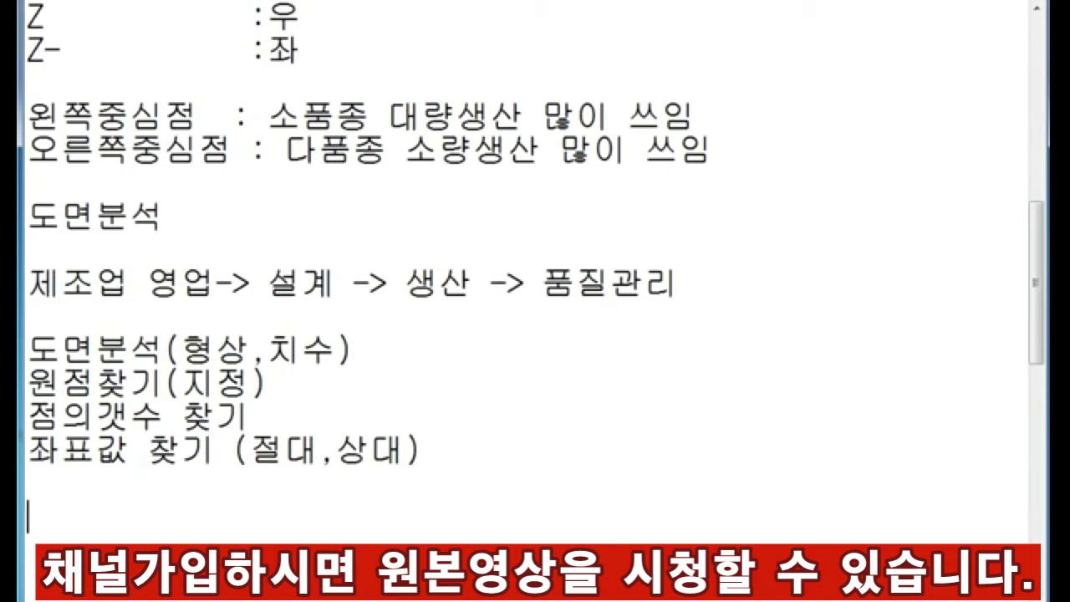
Type '절대 -> 원점이 고정' and '상대 -> 원점이 이동' on consecutive lines
type("절대 ->")
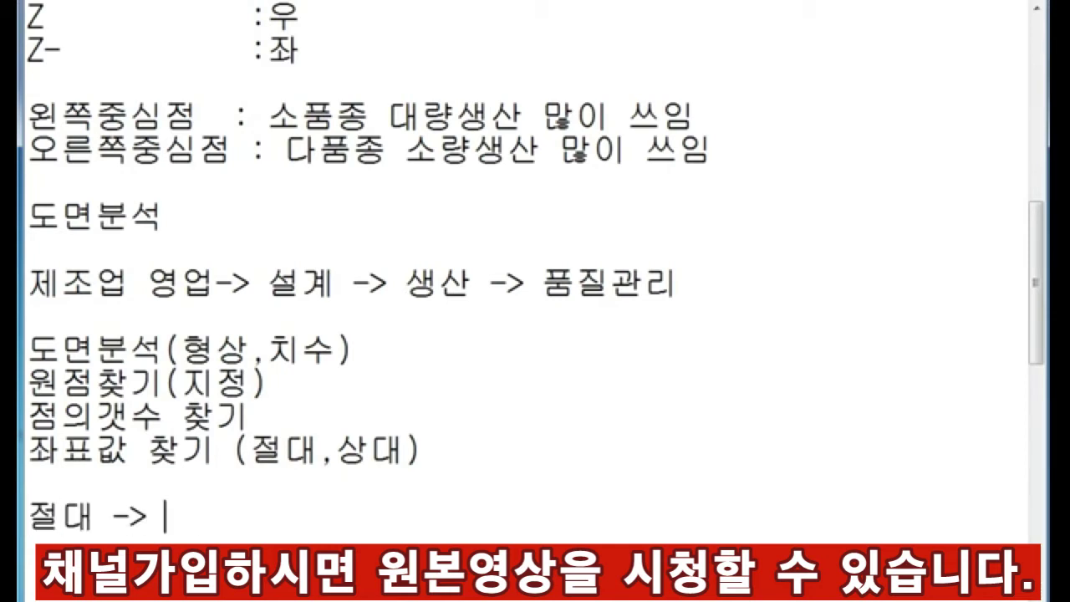
type(" 원점이 고정")
key("Return")
type("상대 ")
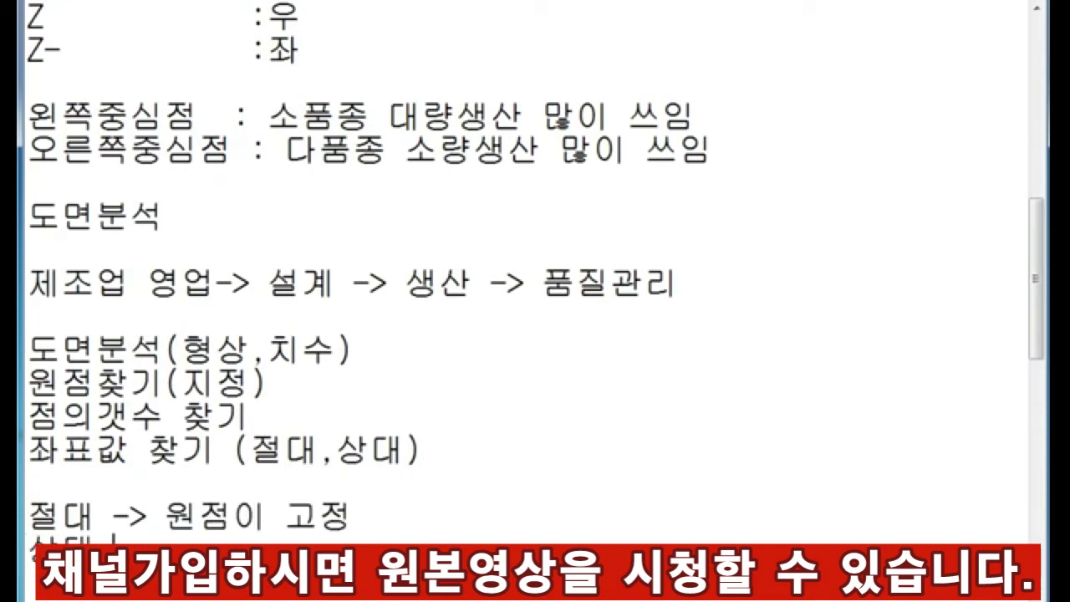
type("-> 원점이 이동")
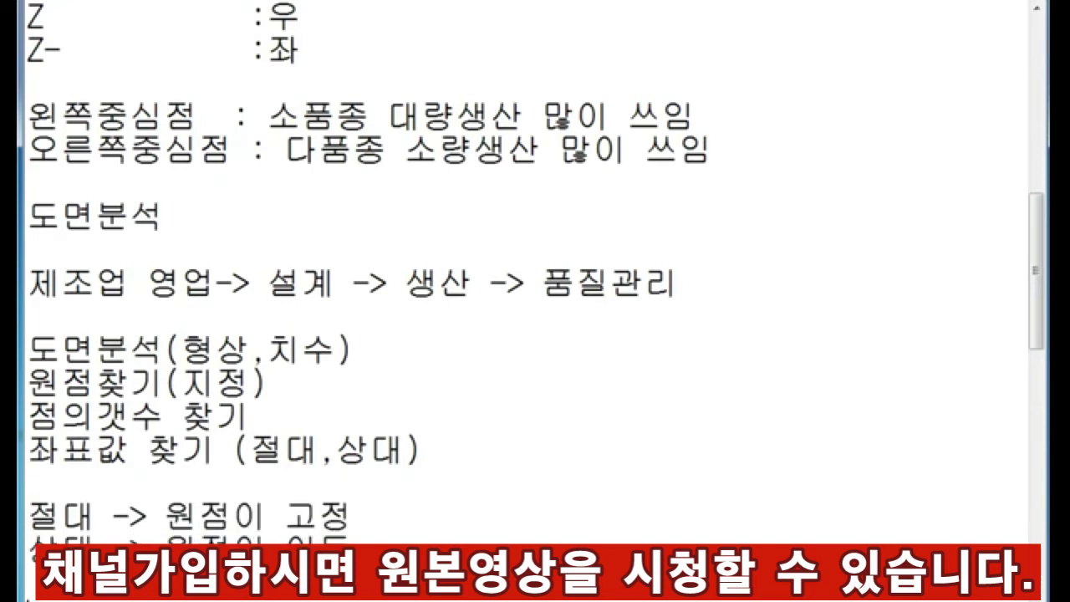
key("Return")
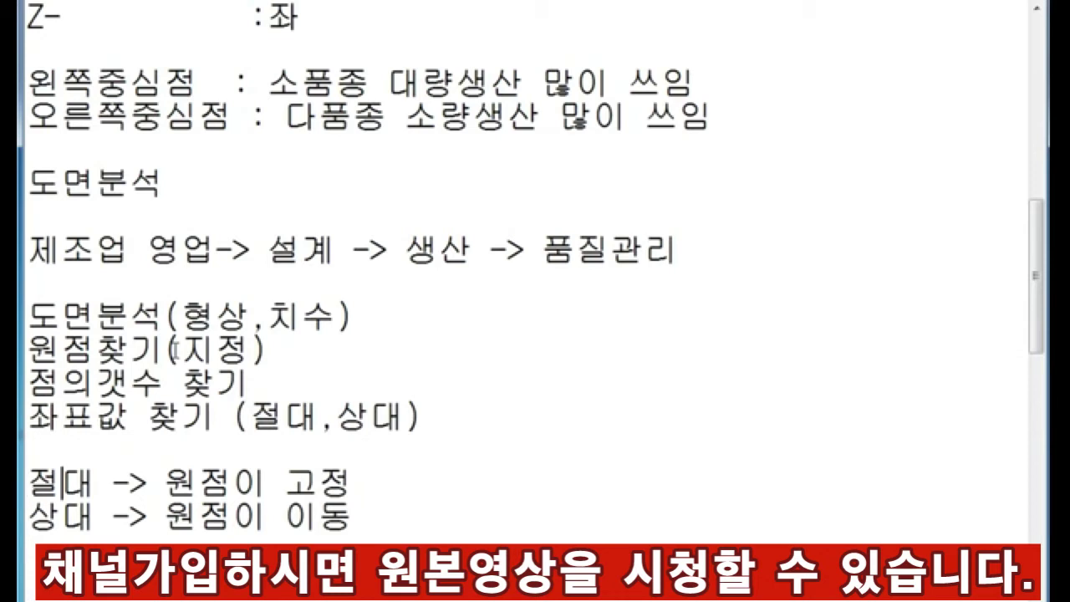
Add '혼합지령' under the 상대 note and insert a blank line above the 절대 note
type("ㅈ")
type("혼")
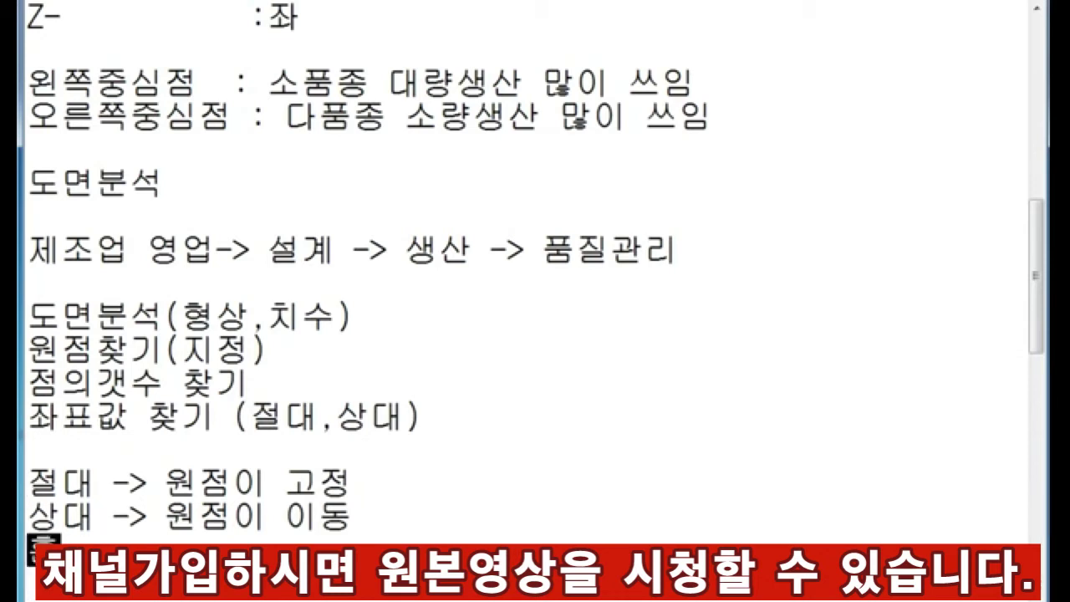
type("합지령")
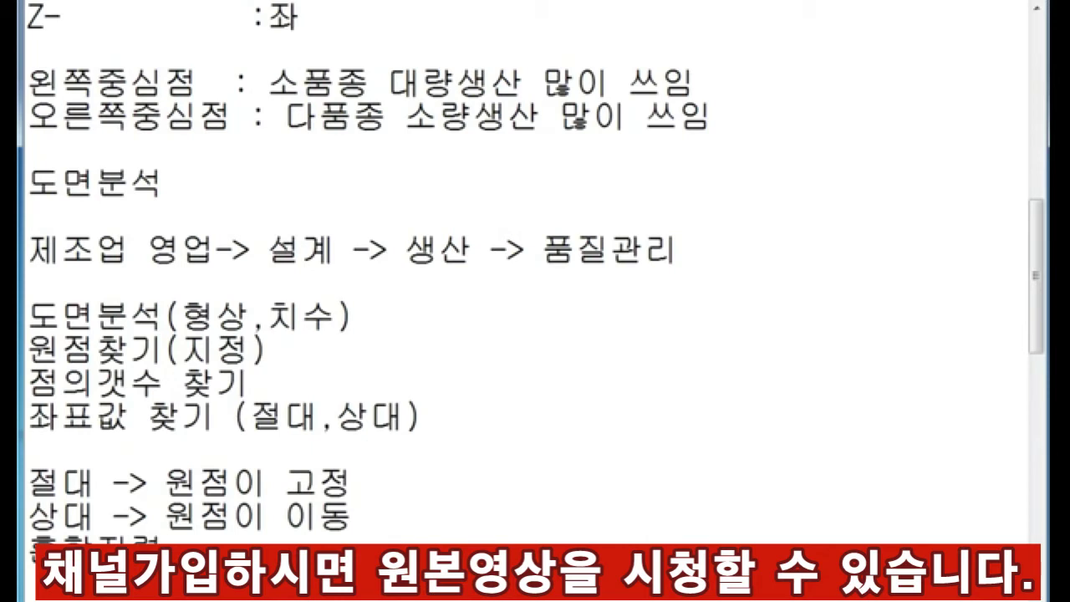
key("Return")
key("Up")
key("Up")
key("Up")
key("Return")
scroll(174, 353, "down", 1)
key("Down")
key("Up")
key("Up")
key("Up")
key("Up")
key("Up")
key("Up")
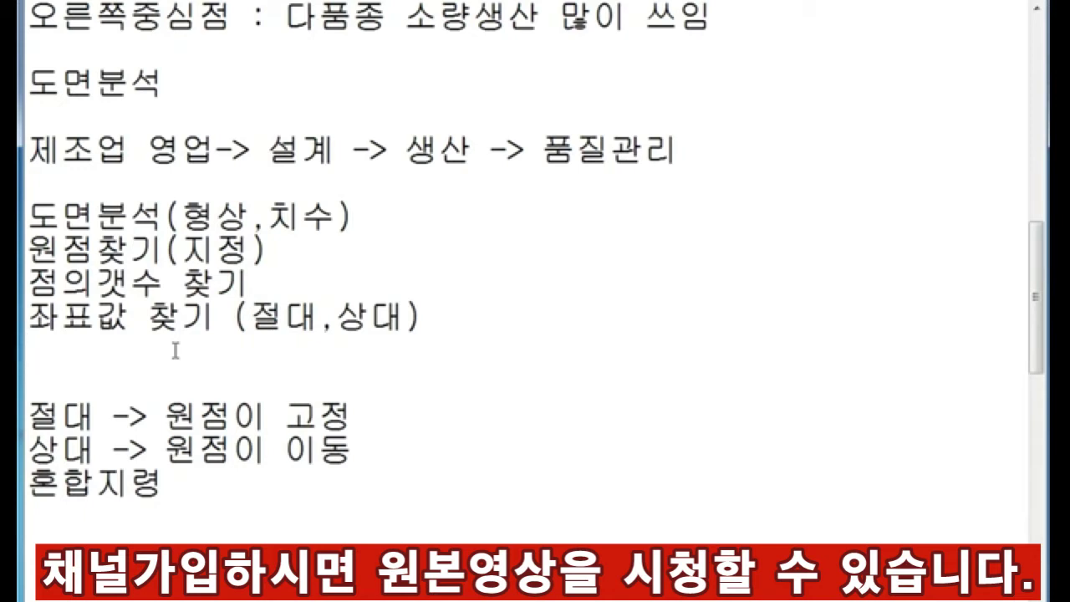
Add 'NC프로그램 작성' as the last step, with blank lines opened beneath it
type("NC")
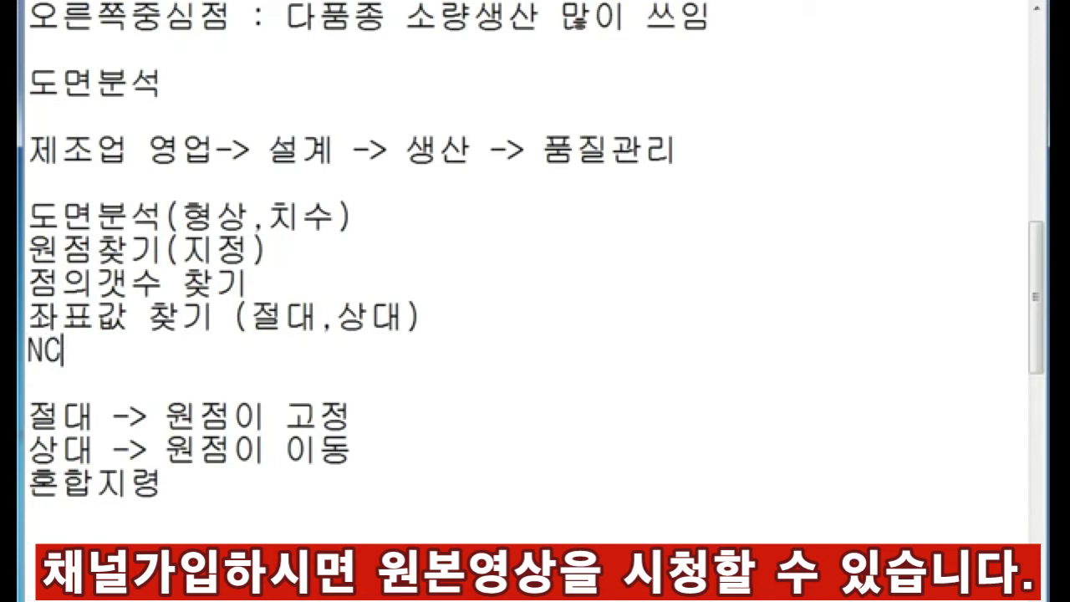
type("프로그램 작성")
key("Return")
key("Return")
key("Return")
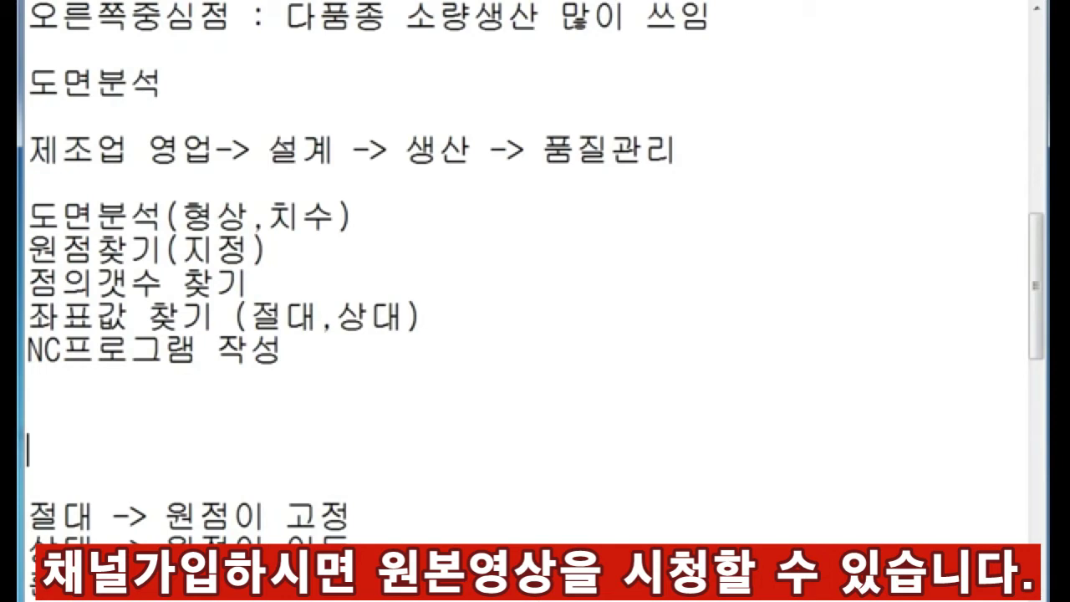
key("Up")
Type G54 and, on the line below, the note '절대 : X Z'
type("G54")
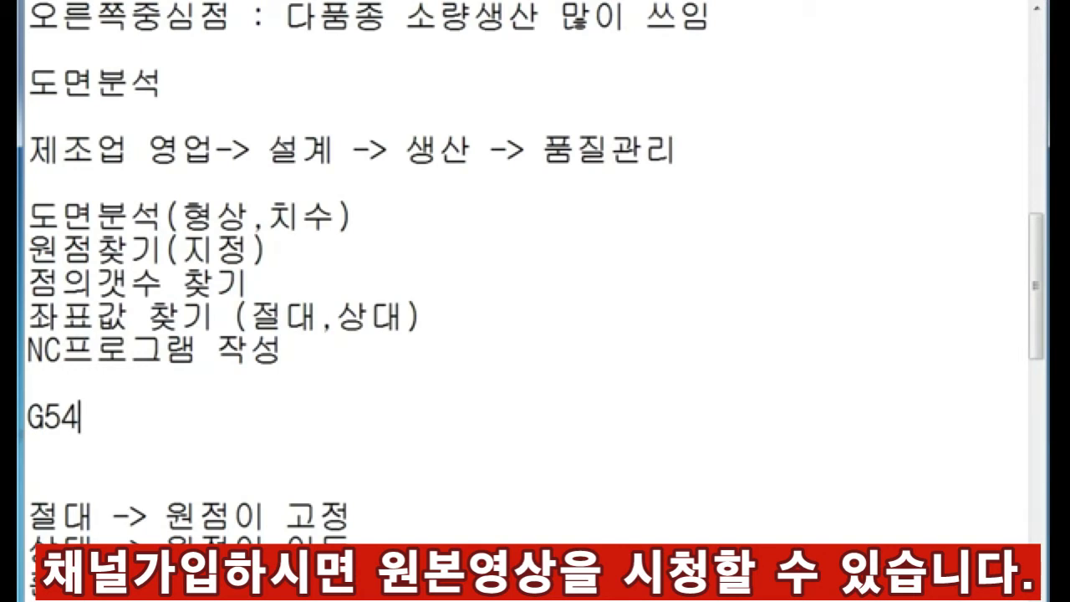
key("Return")
key("Return")
type("ㅌ")
key("BackSpace")
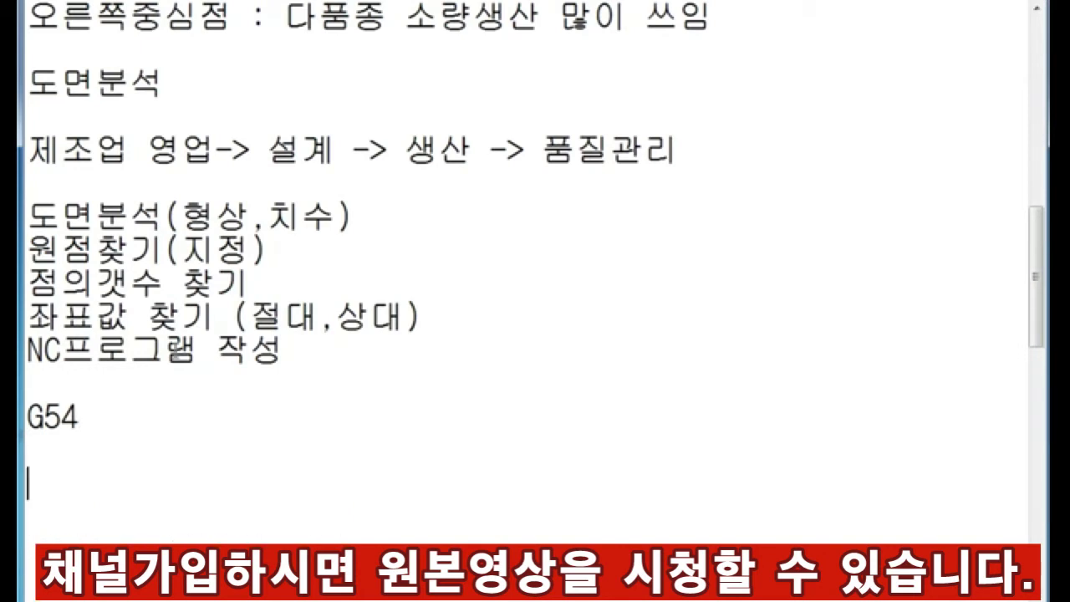
type("X Z")
left_click(28, 483)
type(":")
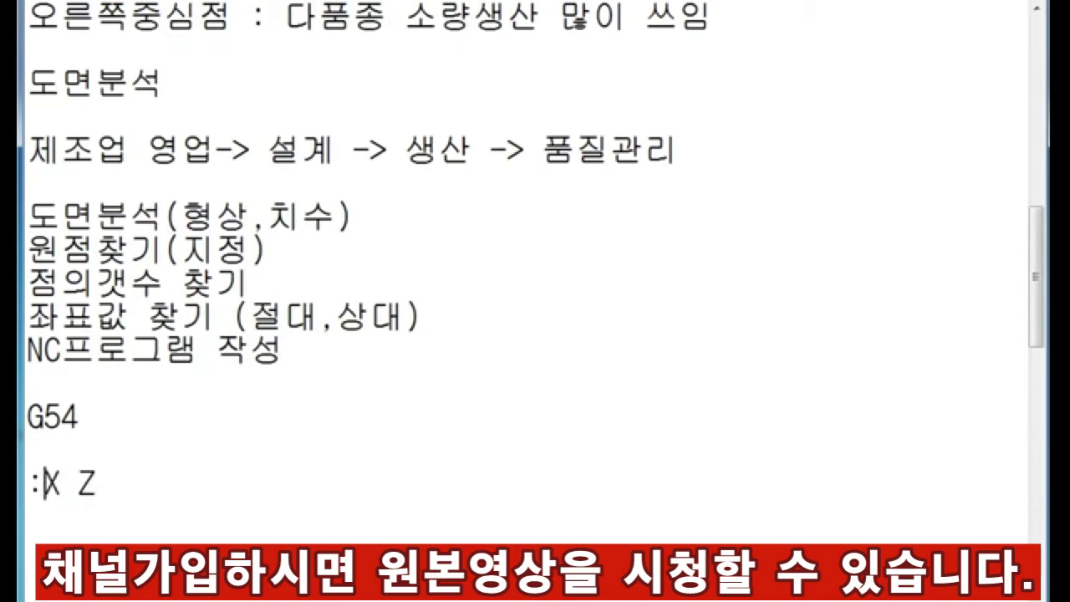
key("Home")
type("절대")
left_click(131, 483)
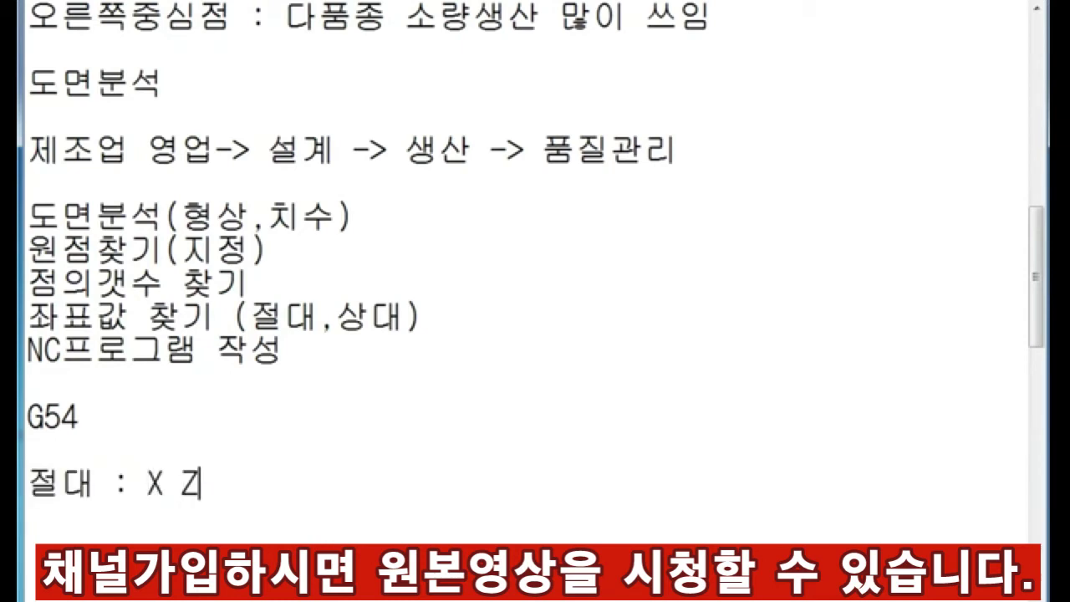
Add '상대 : U W' on the next line and append X0 Z0 to the G54 line
key("Return")
type("TK")
key("BackSpace")
key("BackSpace")
type("상대")
type("U")
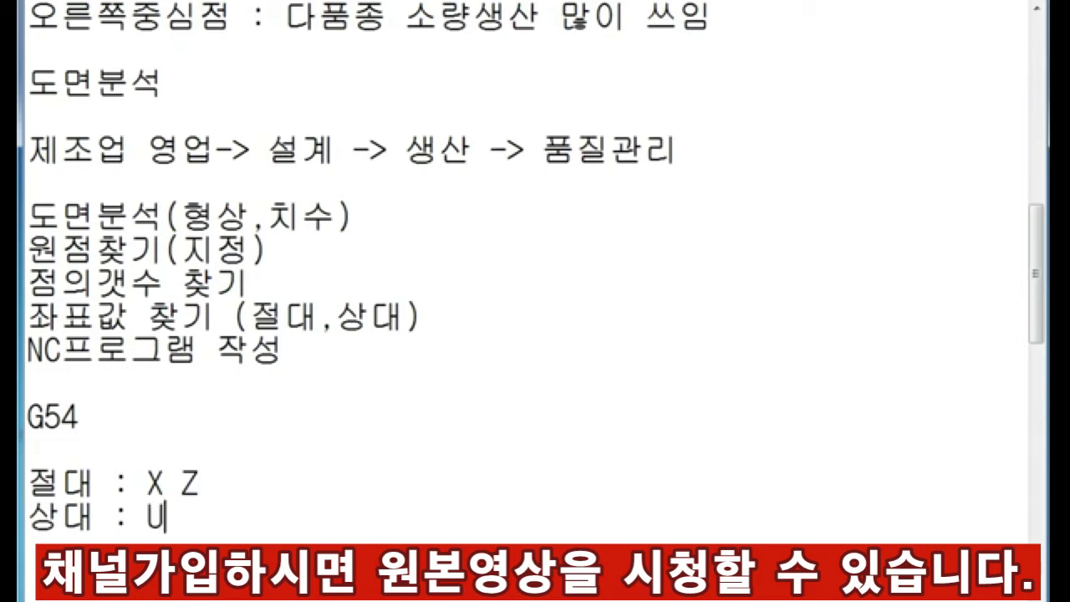
type(" W")
key("Up")
key("Up")
key("Up")
key("End")
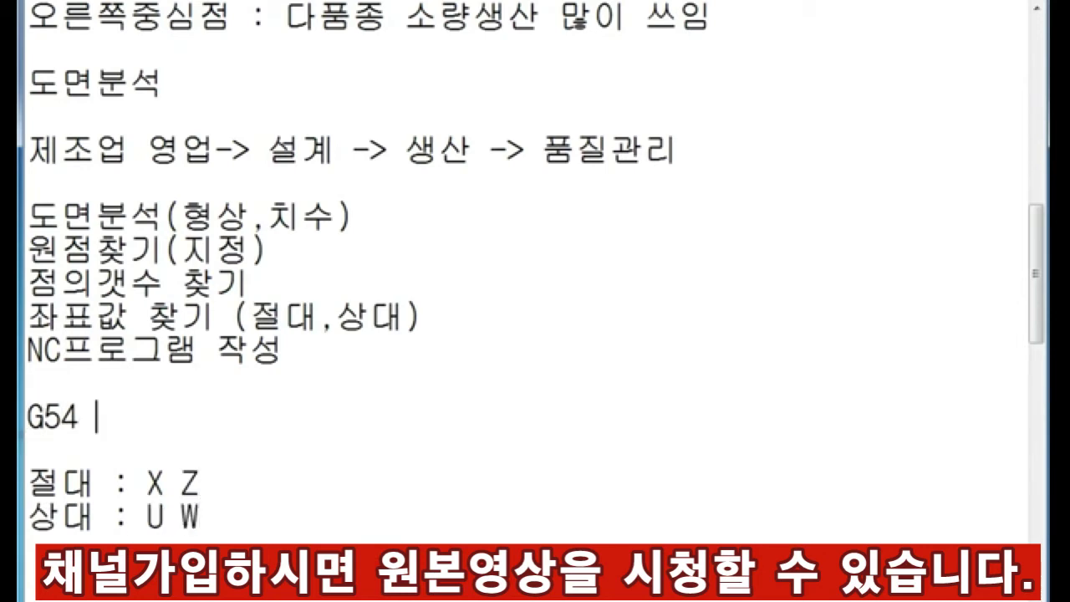
type("X")
type("0 Z0")
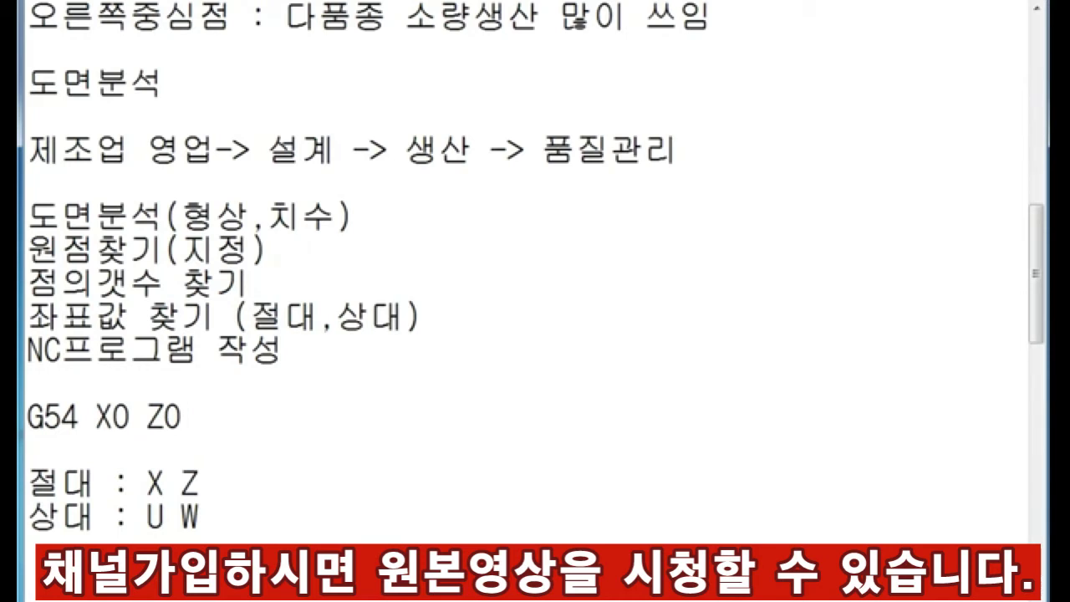
End the first line as 'G54 X0 Z0 ;' and add 'G54 X15. Z0.;' below it
type(" ;")
key("End")
key("Return")
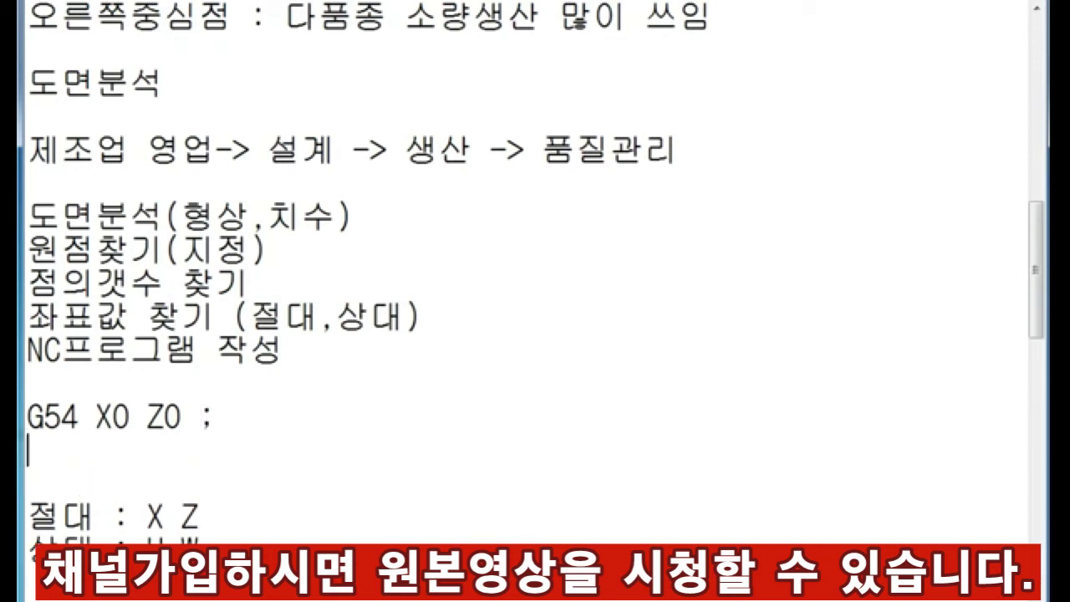
type("G54 X15.")
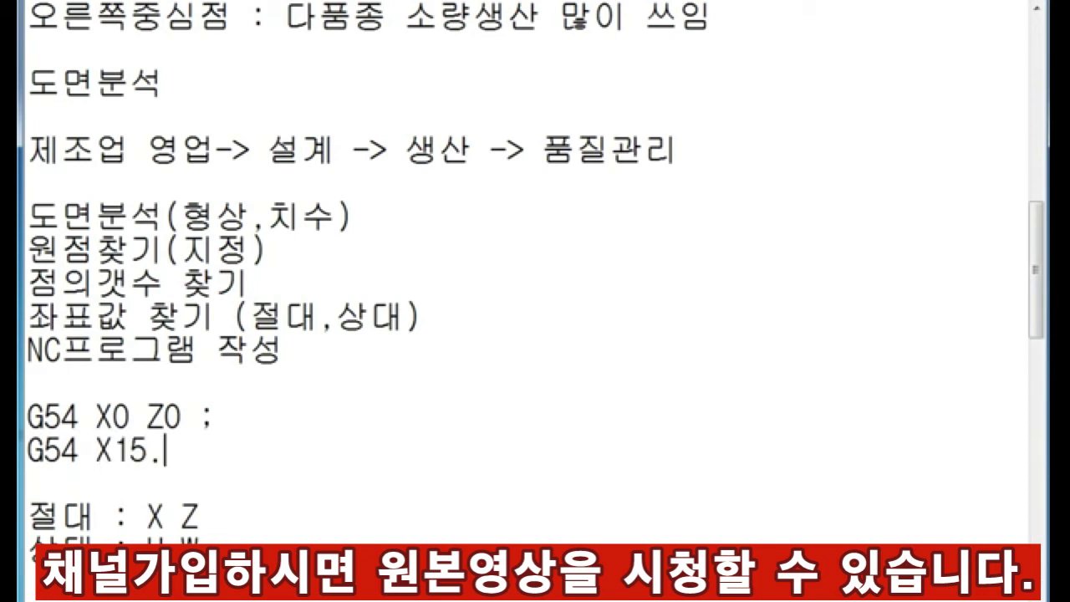
type(" Z2.")
key("BackSpace")
key("BackSpace")
key("BackSpace")
type("Z0.")
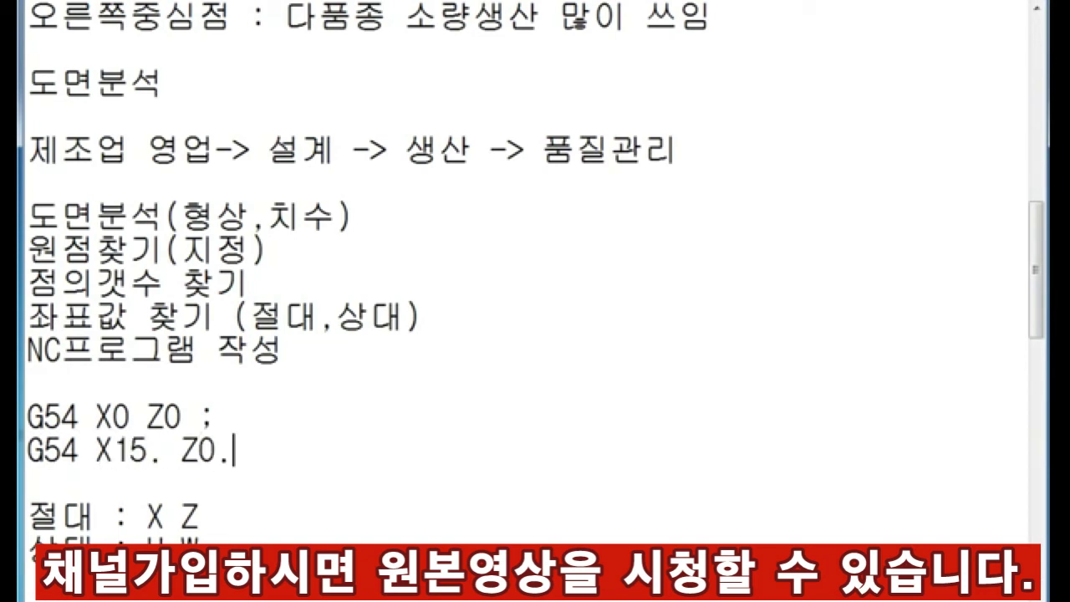
type(";")
key("Return")
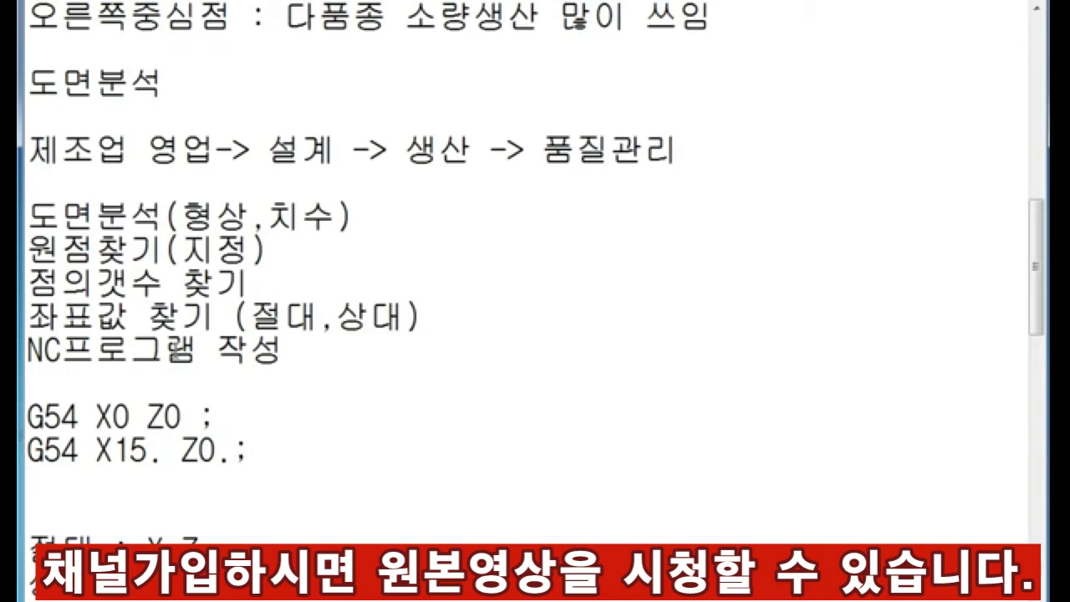
Add the coordinate lines 'G54 X15. Z-45.;' and 'G54 X20. Z-45.;'
type("G54B")
key("BackSpace")
type("X")
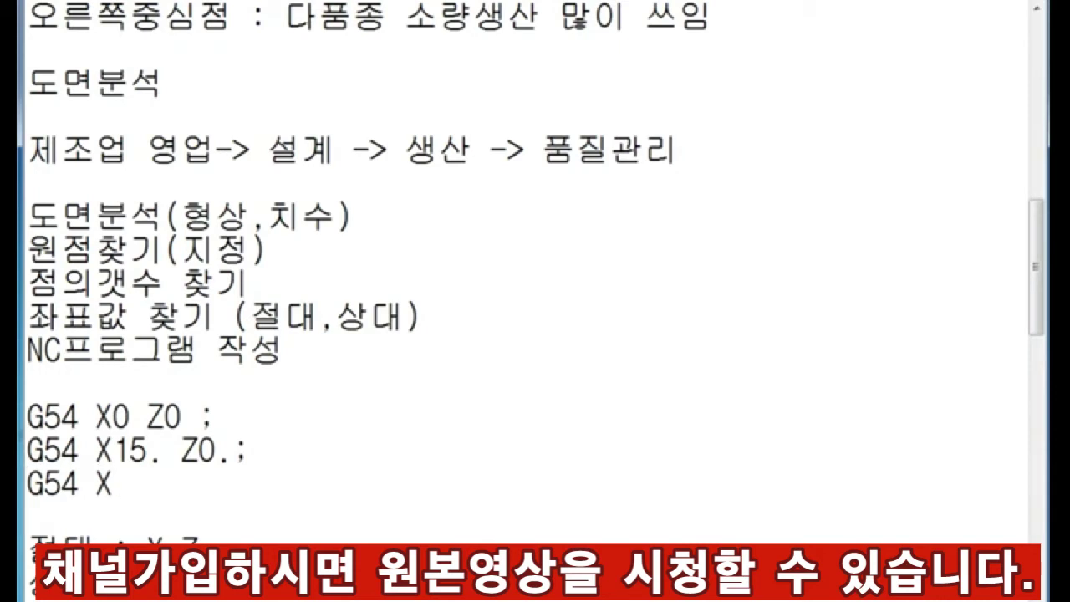
type("15. Z-45.;")
key("Return")
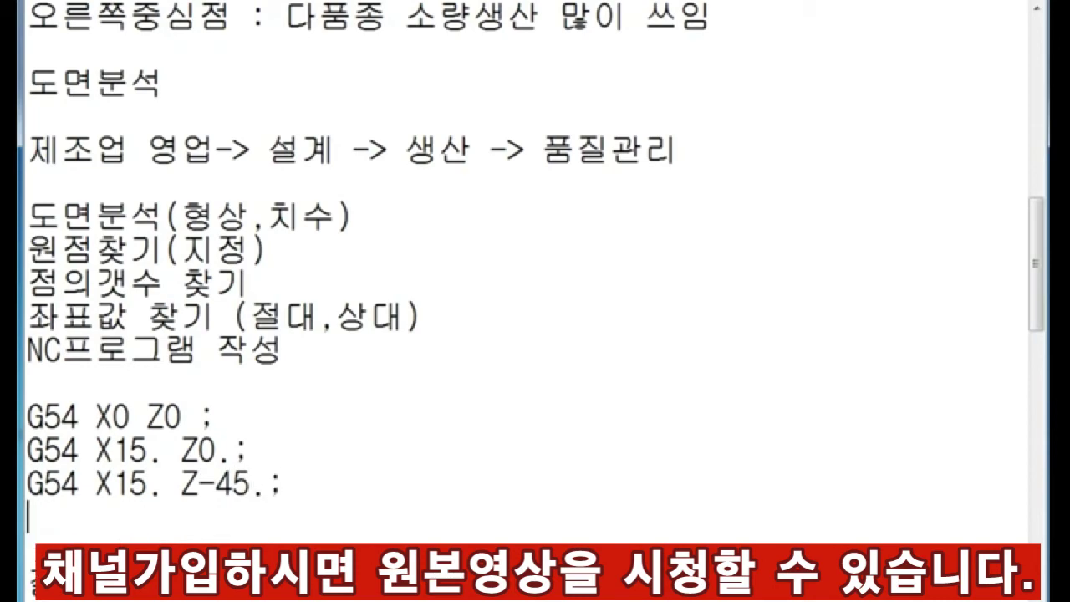
type("G54 X")
key("BackSpace")
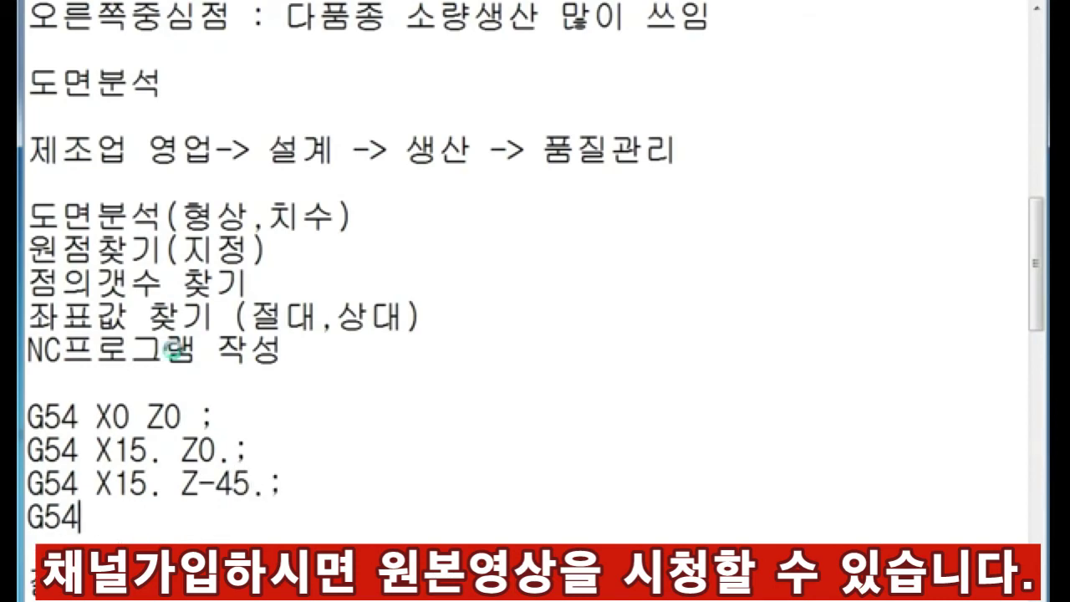
type("X20. ")
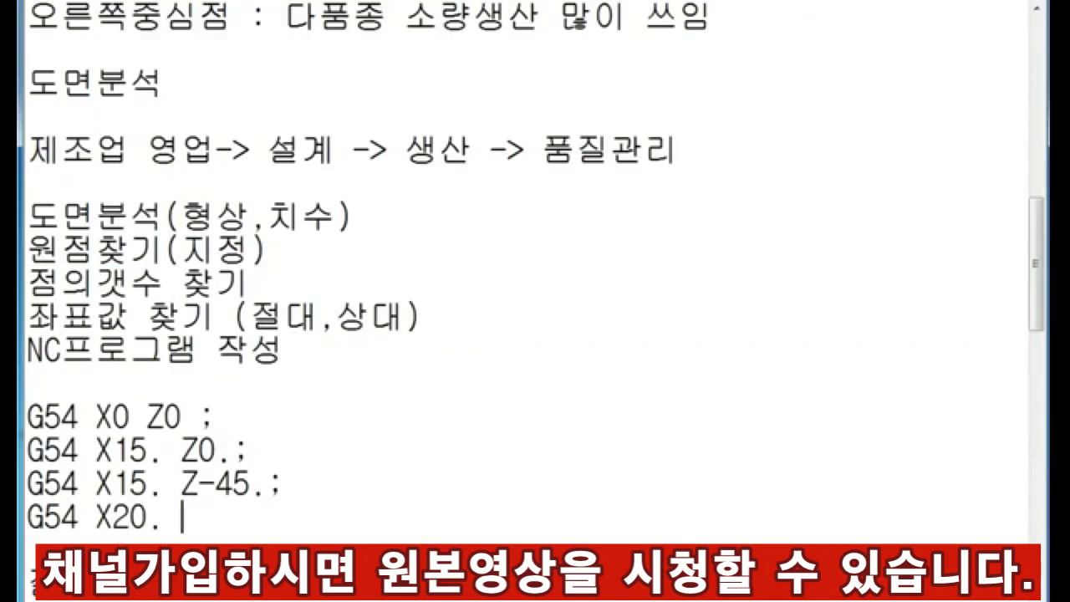
type("Z-45.;")
key("Return")
Add 'G54 X20. Z-65.;', 'G54 X25. Z-65.;' and the final lines down to 'G54 X0. Z-85.;'
type("G54")
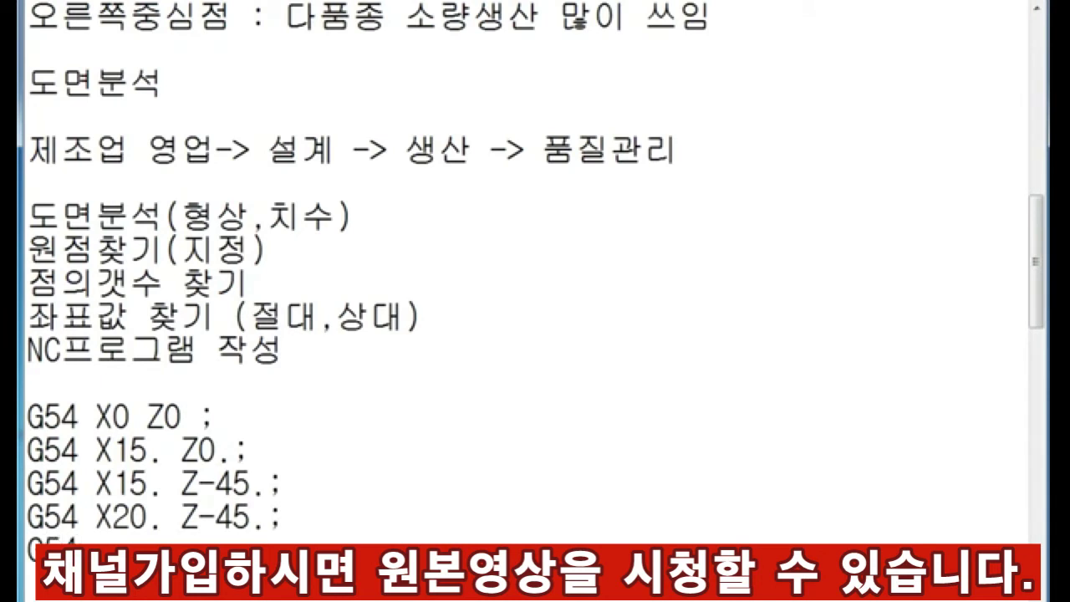
type(" X20. Z-65.;")
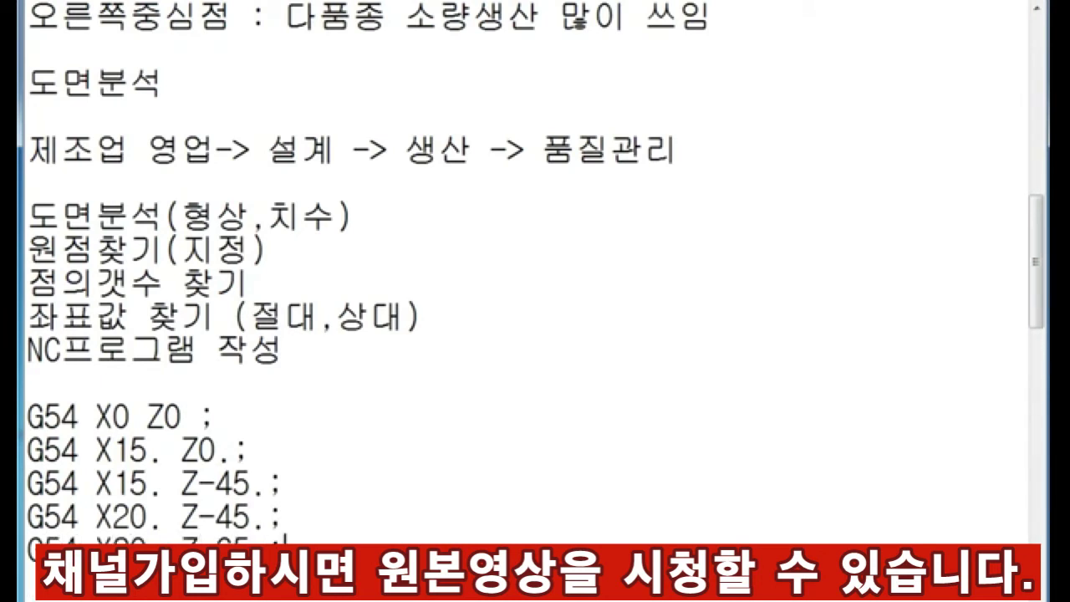
key("Return")
type("X")
key("BackSpace")
type("G")
key("Return")
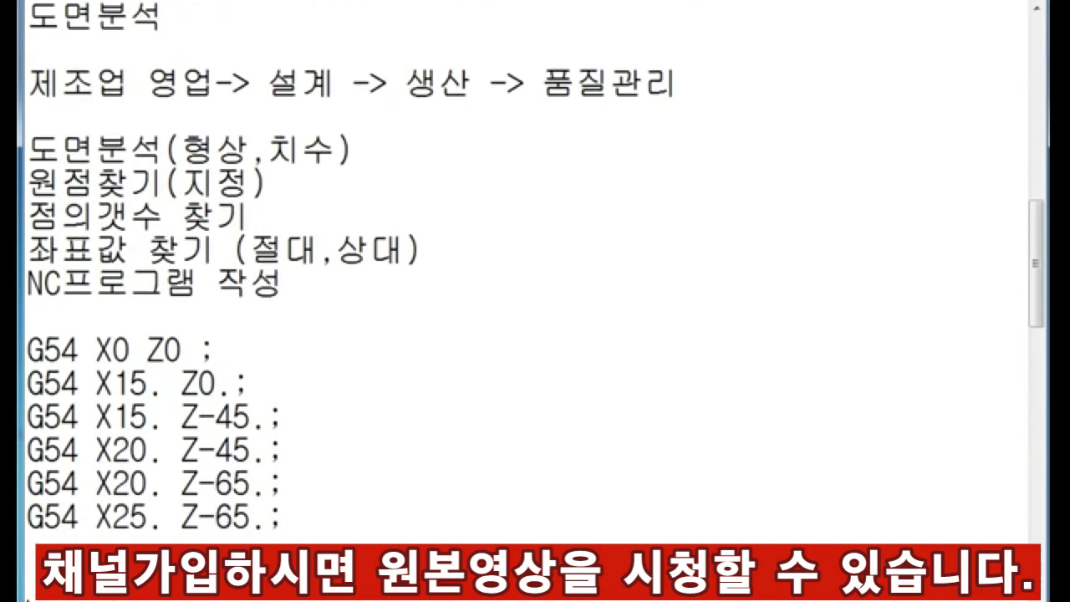
type("G54 X25. Z-")
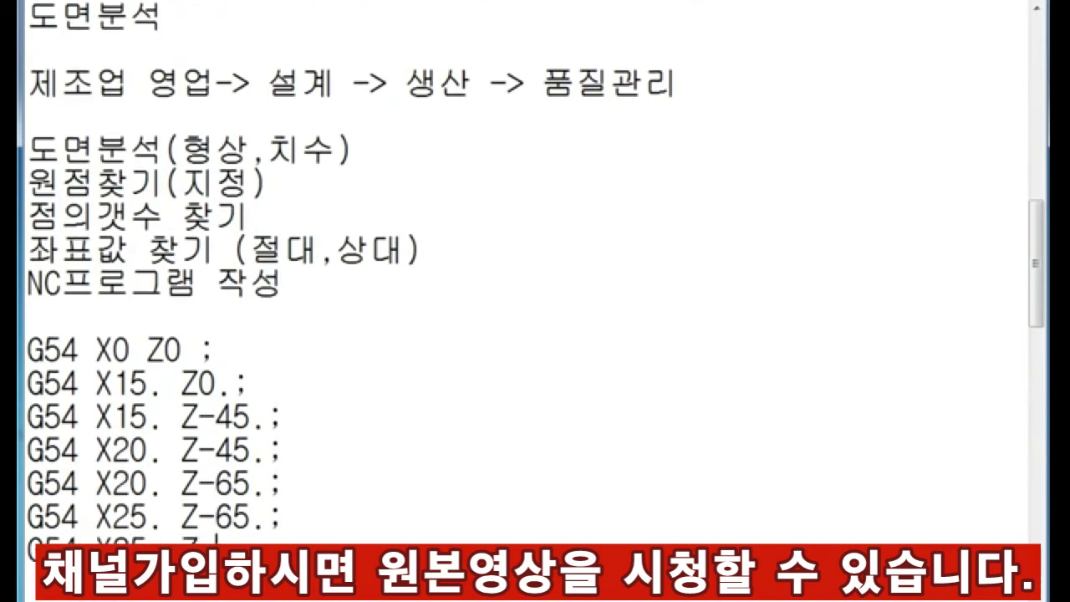
type("65.;")
key("Return")
type("G")
key("Return")
key("Up")
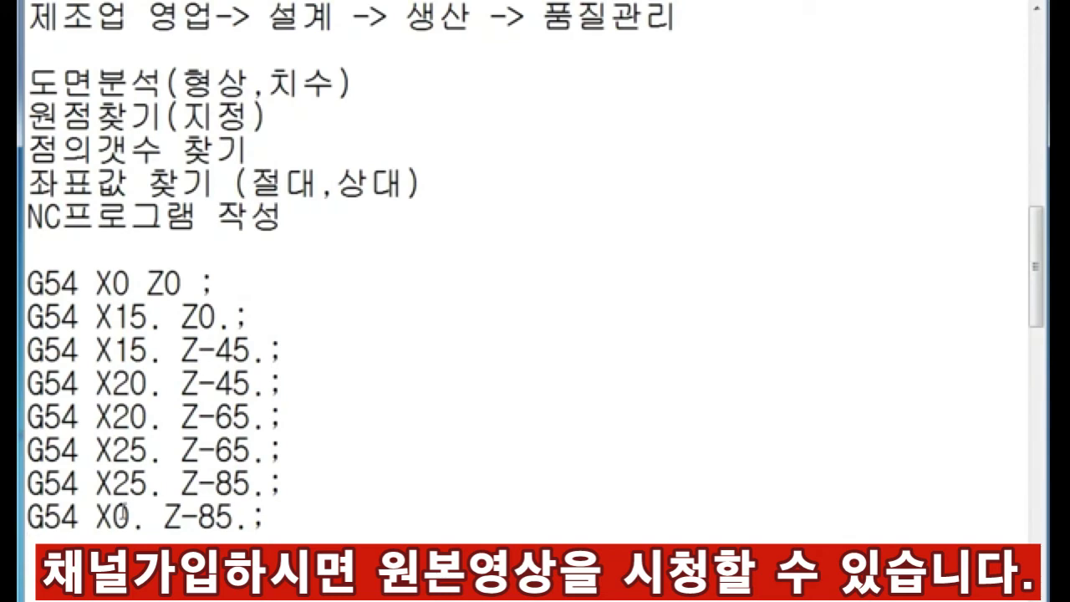
Replace the X15. values on the second and third G54 lines with 14.757
key("Up")
key("Up")
key("Up")
key("Up")
key("Right")
key("Right")
key("Right")
key("BackSpace")
type("4")
key("Right")
type("757")
key("Down")
key("Left")
key("Left")
key("Left")
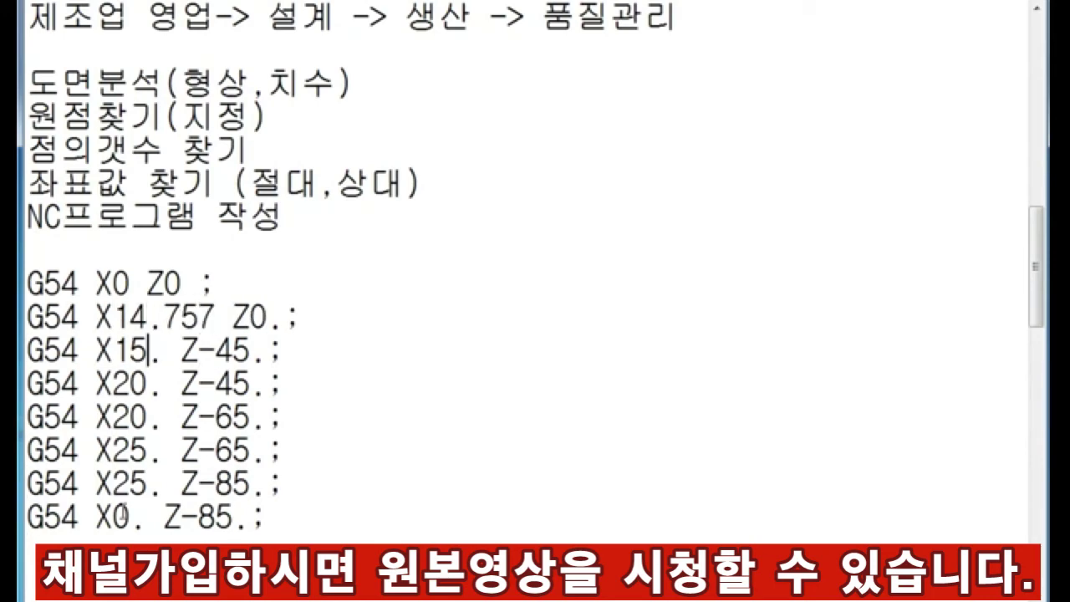
key("shift+Right")
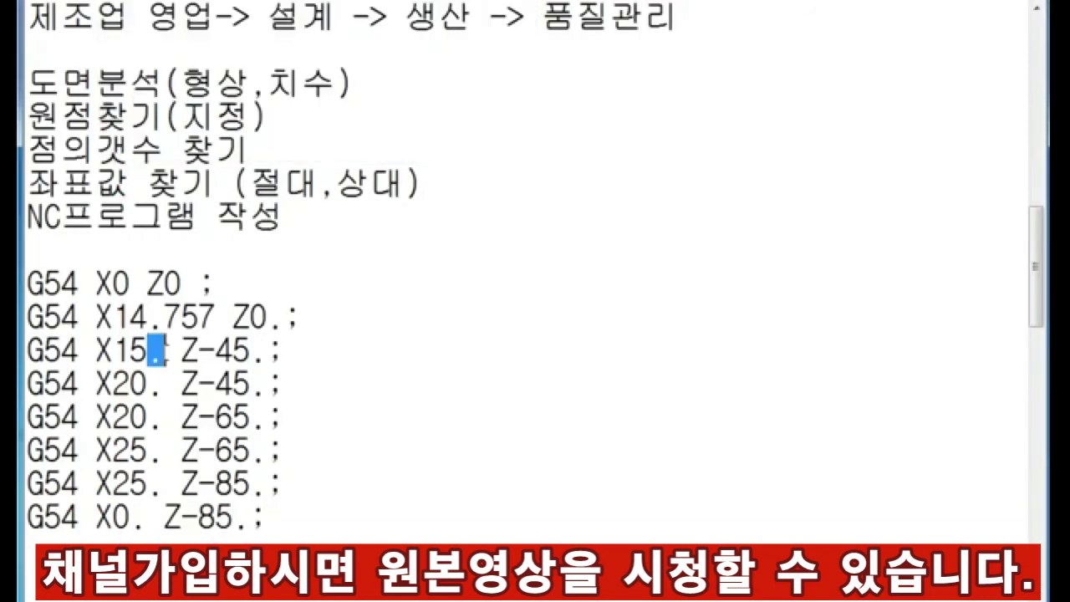
left_click(922, 165)
left_click(702, 370)
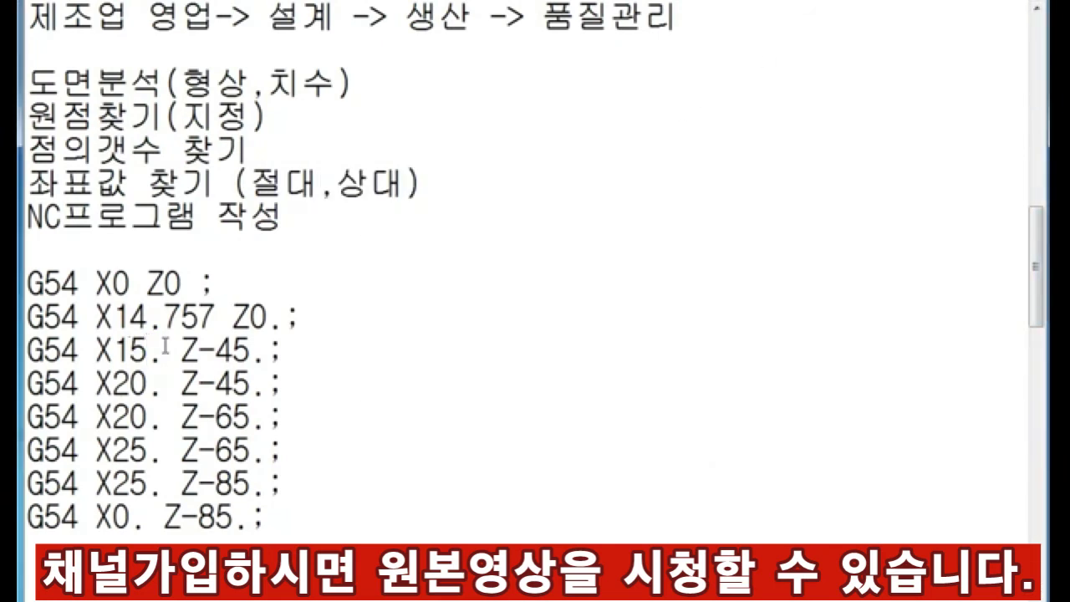
key("BackSpace")
key("BackSpace")
type("4.757")
key("Down")
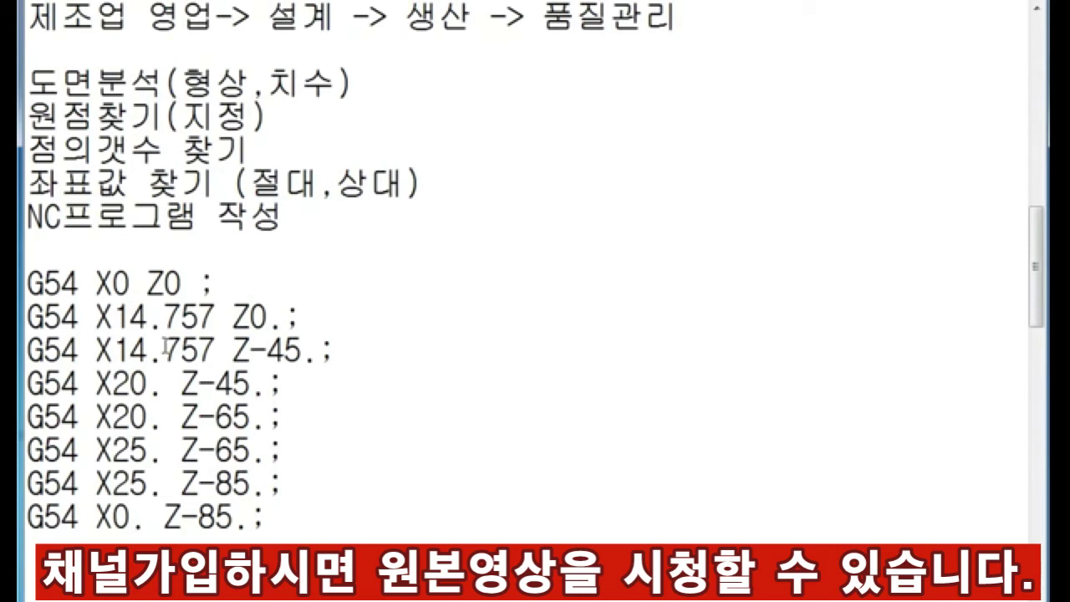
Change those X values to 29.514 and the fourth line's X value to 40.174
key("Up")
key("Up")
key("Down")
key("BackSpace")
key("BackSpace")
key("BackSpace")
key("BackSpace")
key("BackSpace")
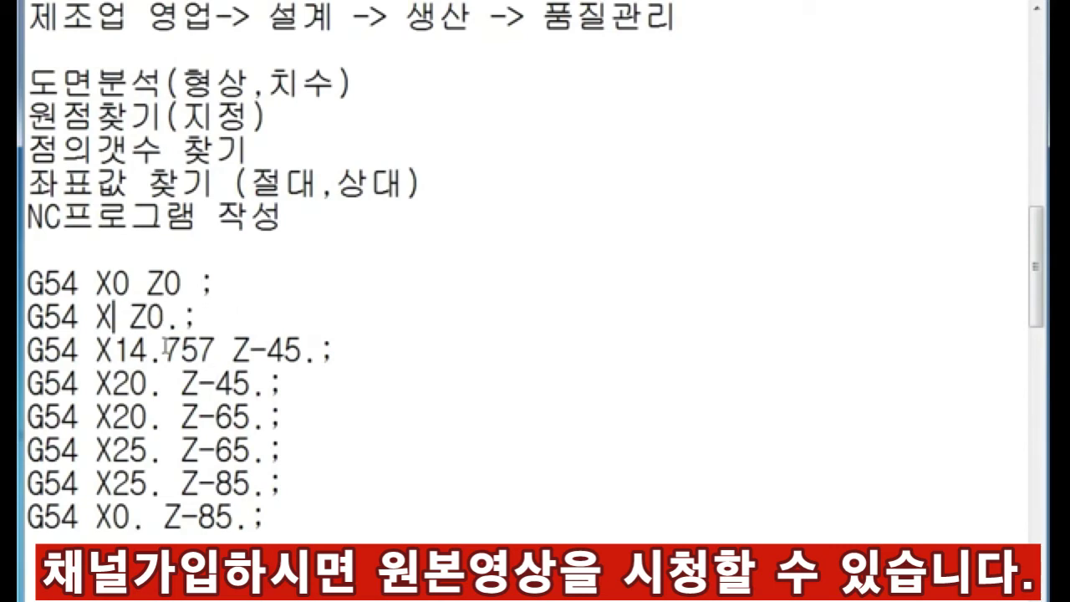
type("29.514")
key("Down")
key("BackSpace")
key("BackSpace")
key("BackSpace")
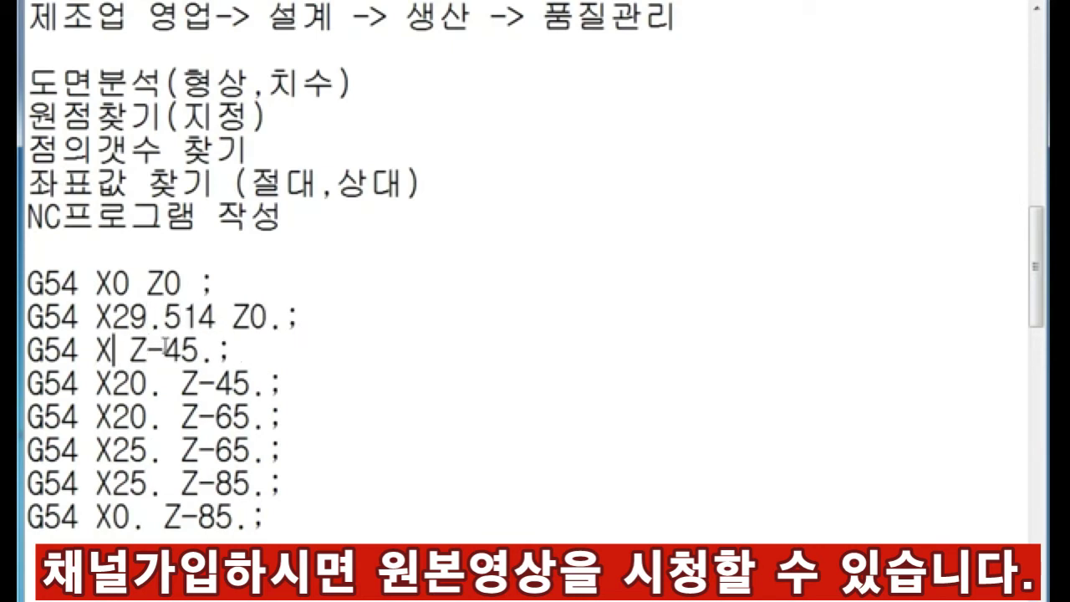
type("29.514")
key("Down")
key("Left")
key("Left")
key("Left")
key("Delete")
key("BackSpace")
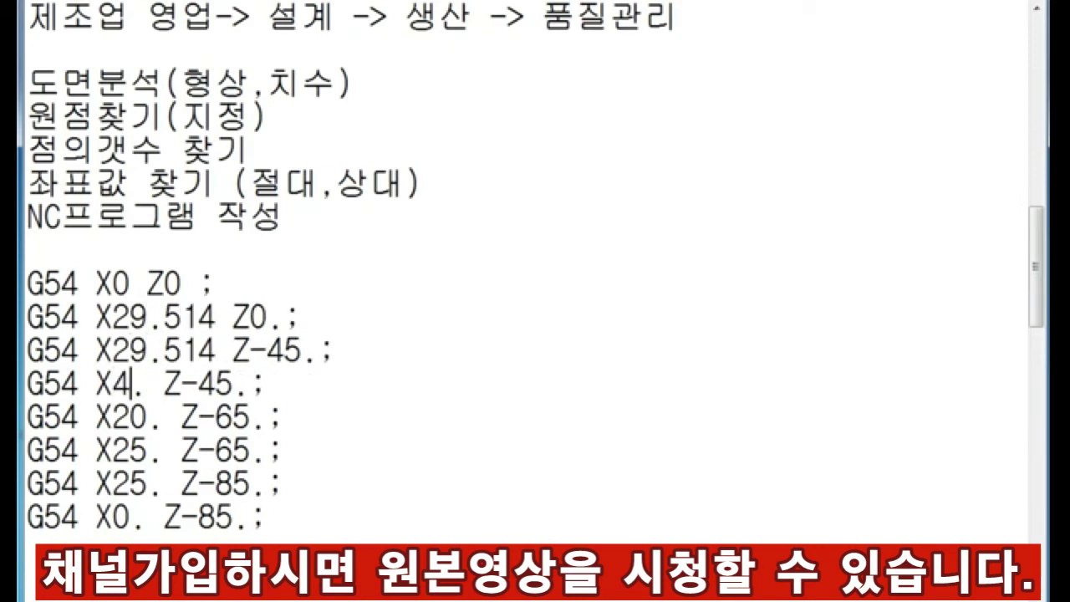
type("0.")
key("Delete")
type("174")
key("Down")
key("Left")
key("Left")
key("Left")
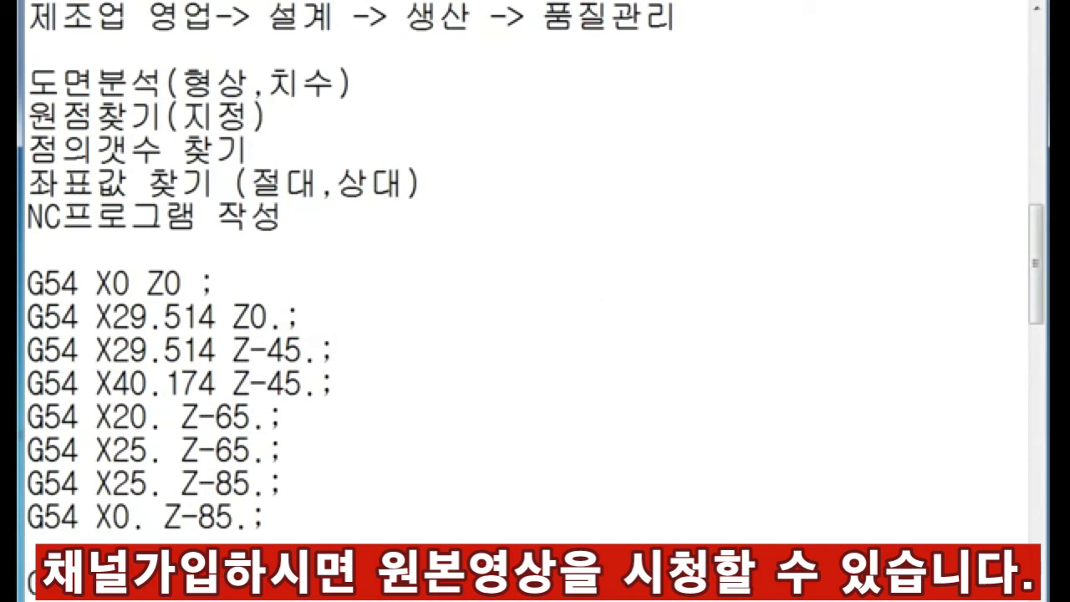
Insert an indented line under G00 reading '직선(수평,수직,사선)', just above G01
scroll(535, 301, "down", 1)
left_click(28, 483)
key("Return")
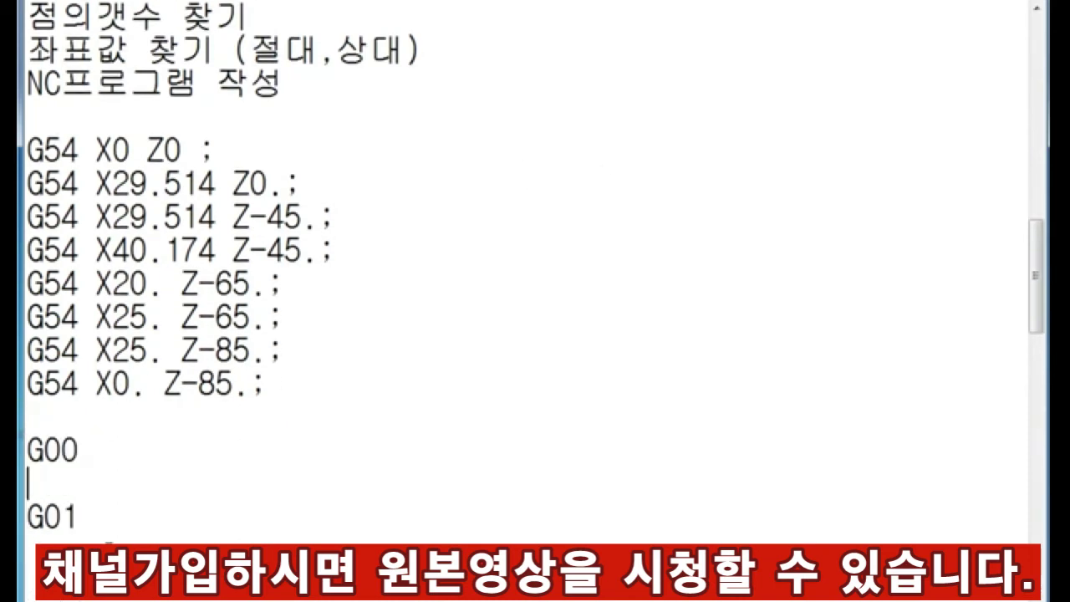
key("Tab")
key("Tab")
key("BackSpace")
type("직선(")
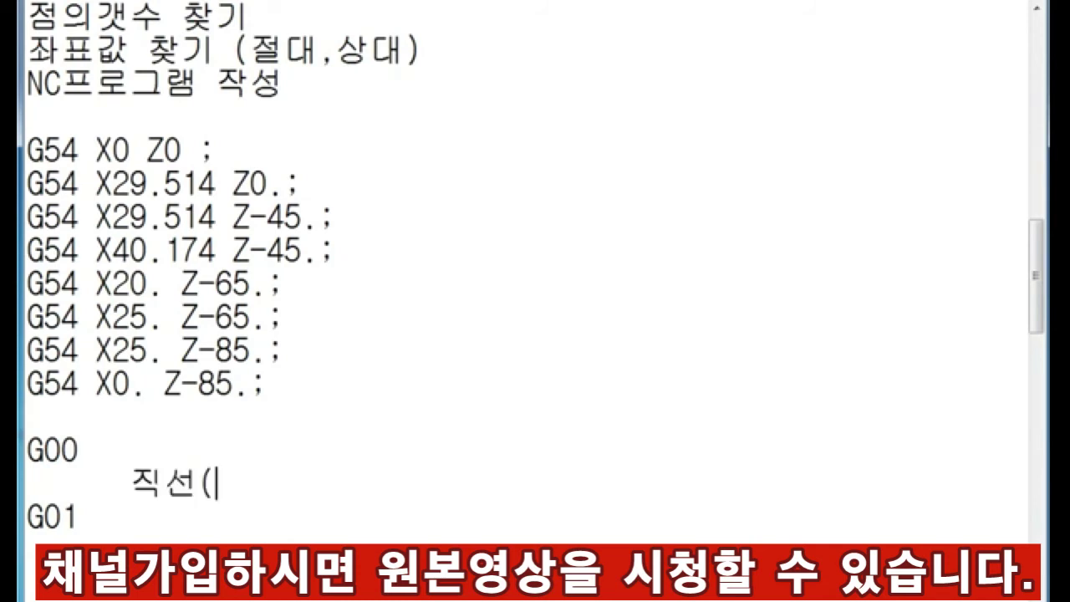
type("수평,수직,사선")
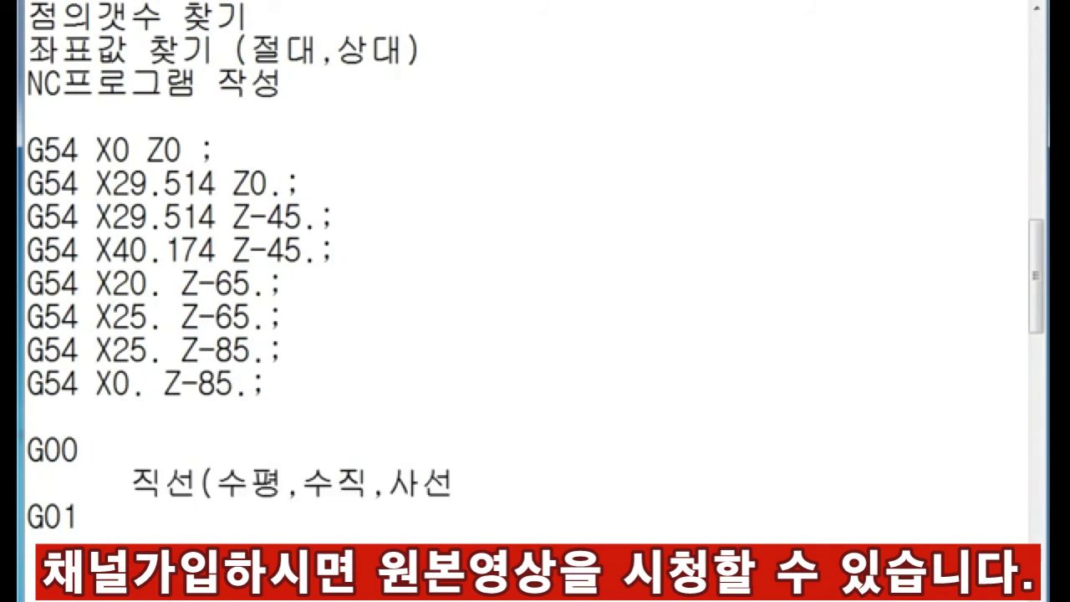
type(")")
Append '빨리 빨리 M/MIN' to the G00 line and open a blank line above the G00 notes
left_click(79, 450)
type("빨")
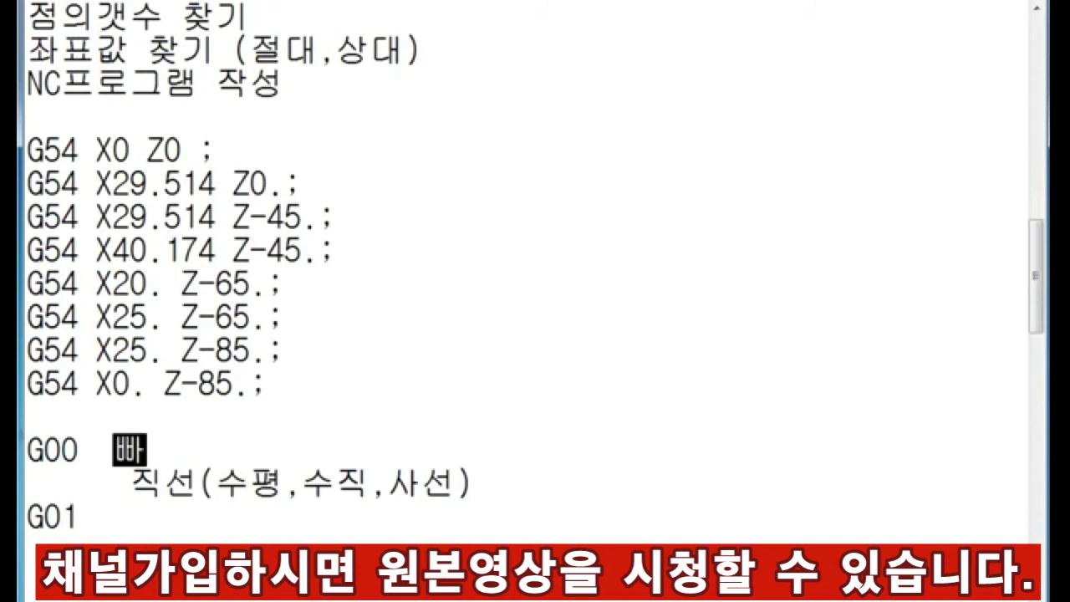
type("리 빨리")
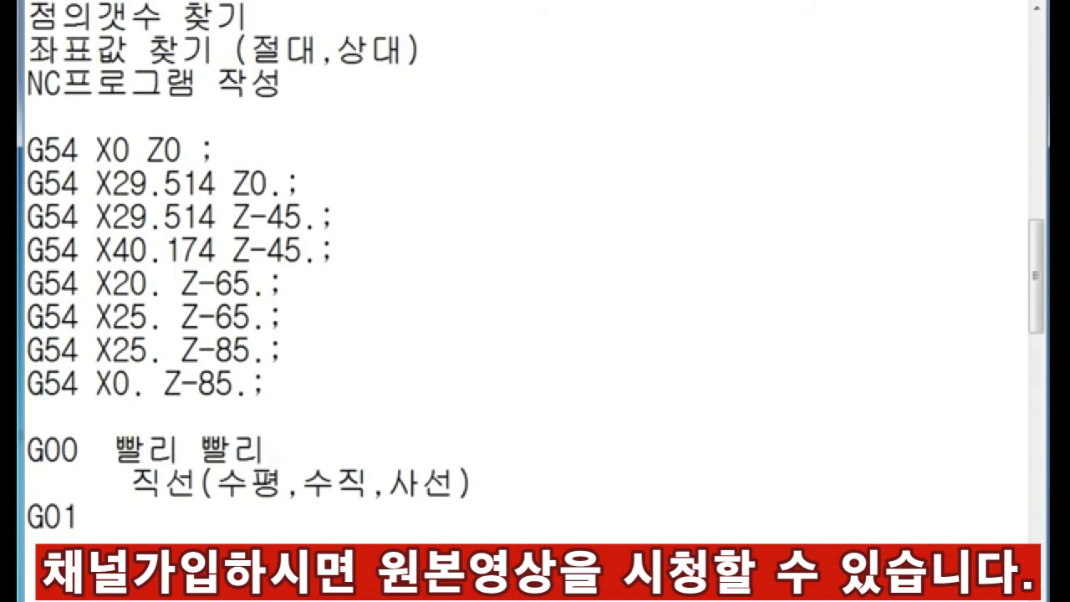
type(" M")
type("/MIN")
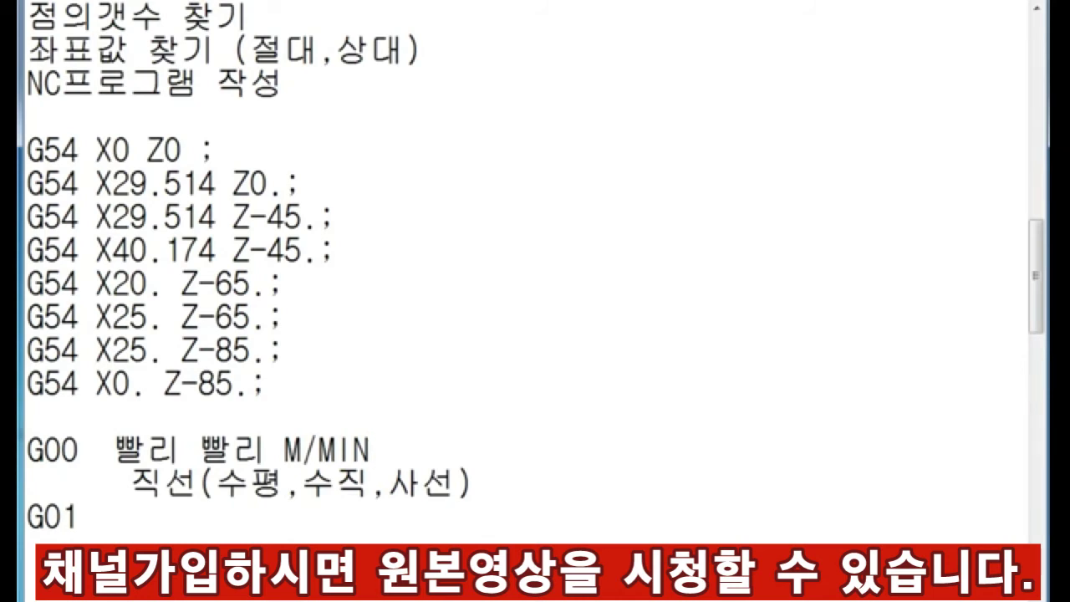
left_click(27, 415)
key("Return")
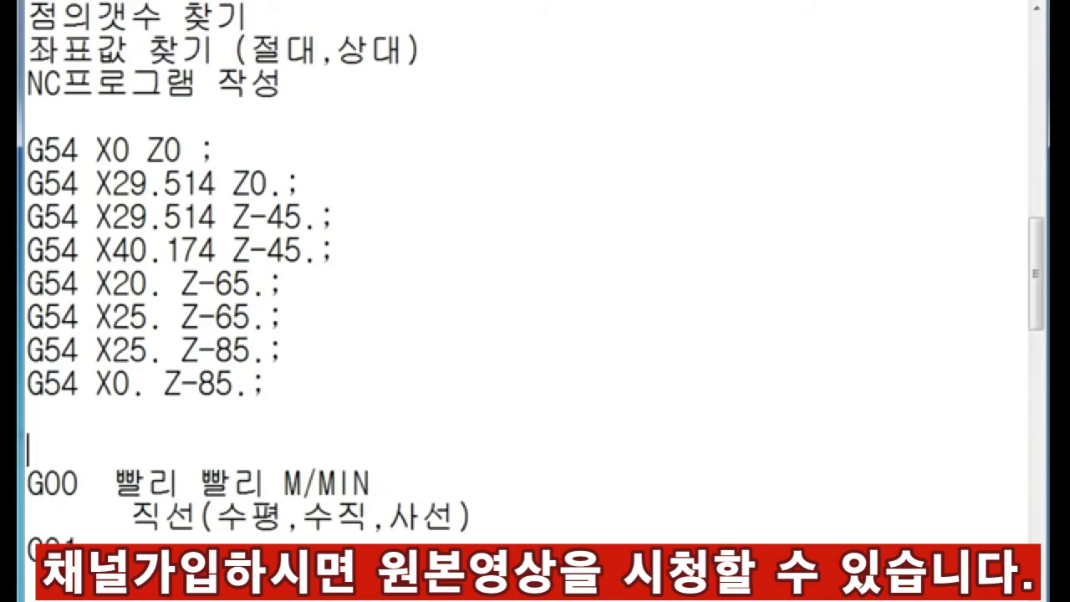
Type the note '기계분야 mm단위' on the blank line above G00
type("기계분야 MM")
key("BackSpace")
key("BackSpace")
type("mm")
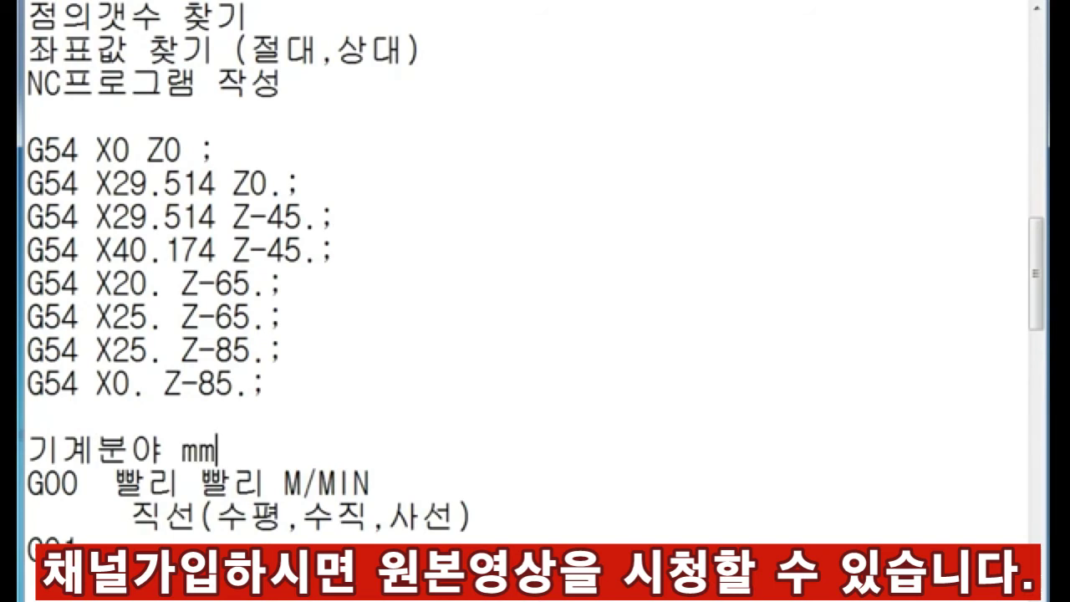
type("단이")
key("BackSpace")
type("ㅇ우ㅣ")
key("Return")
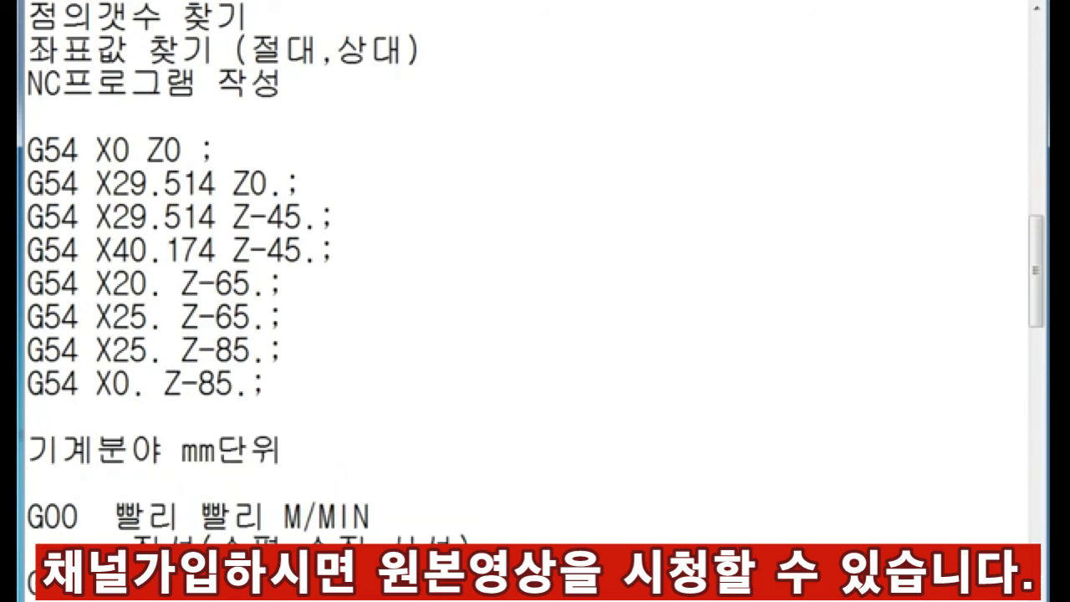
Add '건축분야 cm단위' on the line below the mm note
left_click(28, 550)
scroll(535, 301, "down", 1)
key("Up")
key("Up")
key("Return")
key("Up")
type("거")
key("ctrl+shift+c")
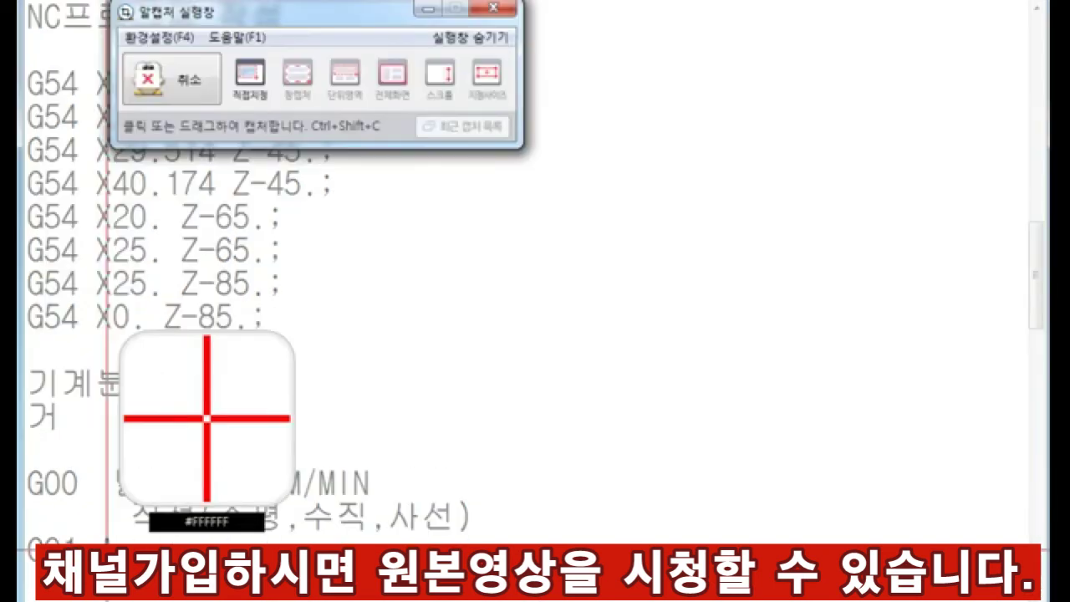
key("Escape")
type("ㄴㅊ")
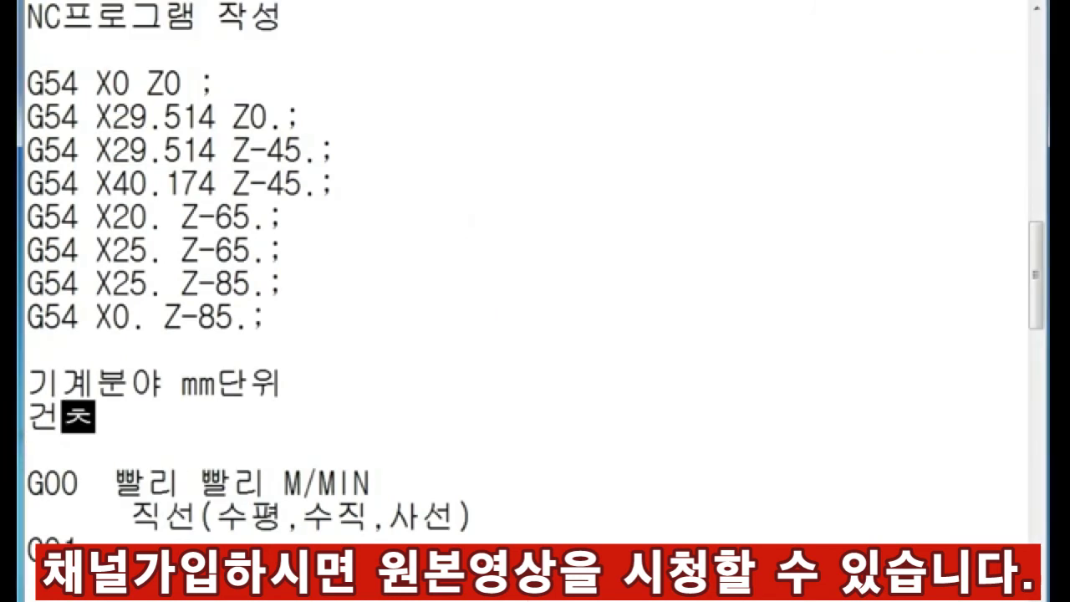
type("ㅜㄱ분야")
type(" cm단위")
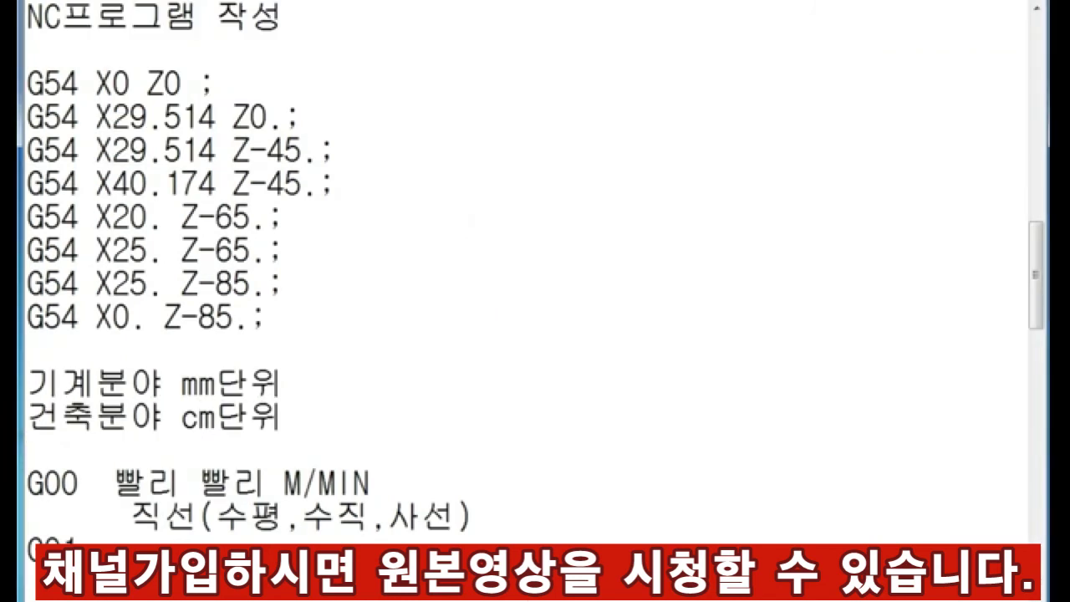
key("Down")
key("Down")
key("Down")
key("Down")
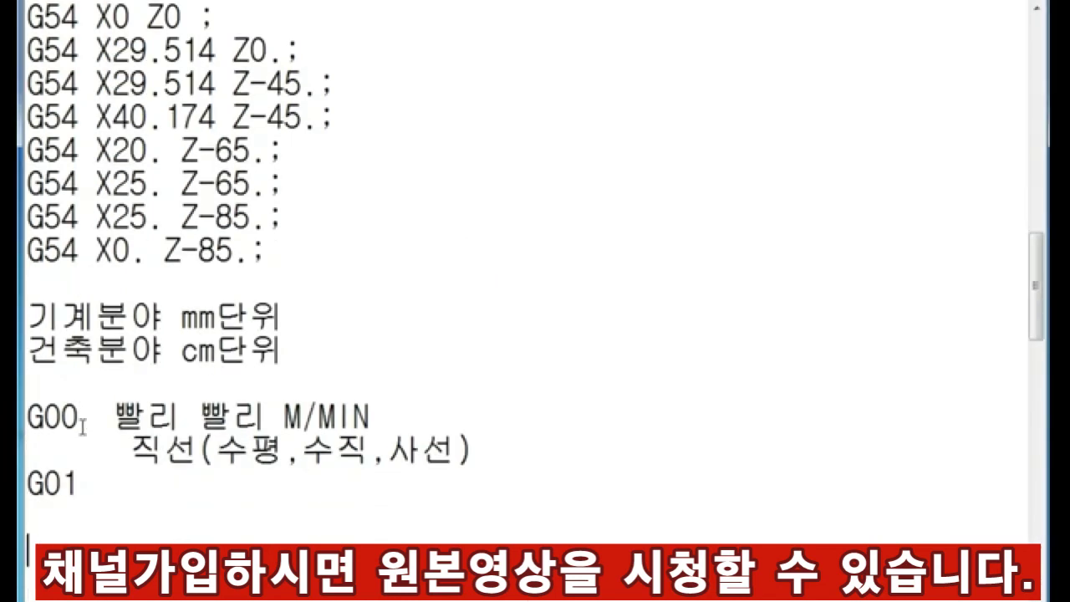
key("Up")
key("Right")
key("Right")
key("Right")
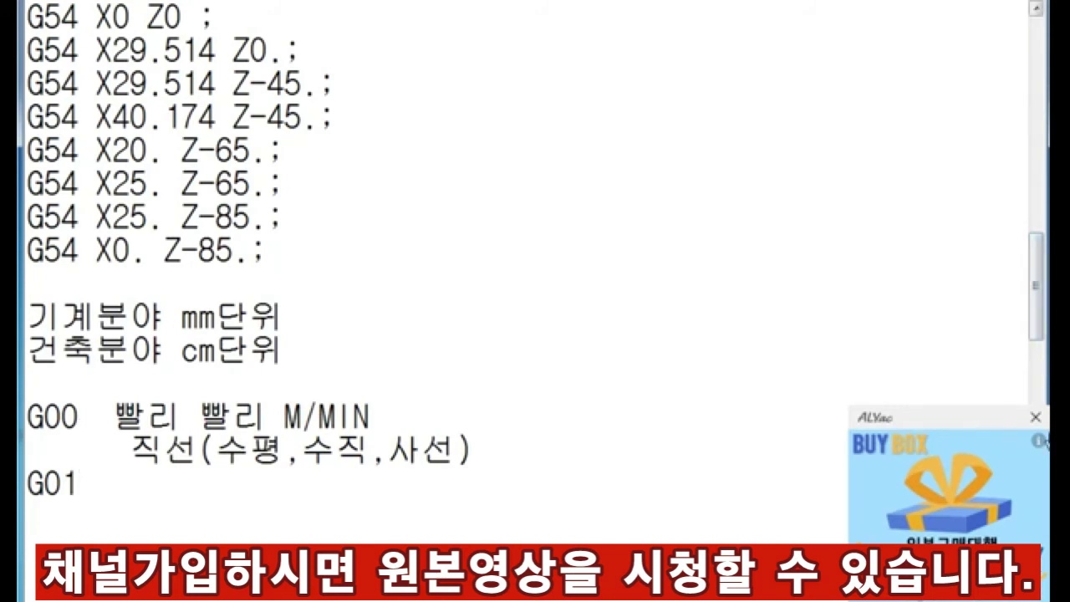
Dismiss the ALYac ad, then type G20 and G21 on separate lines below 건축분야 cm단위
left_click(1035, 416)
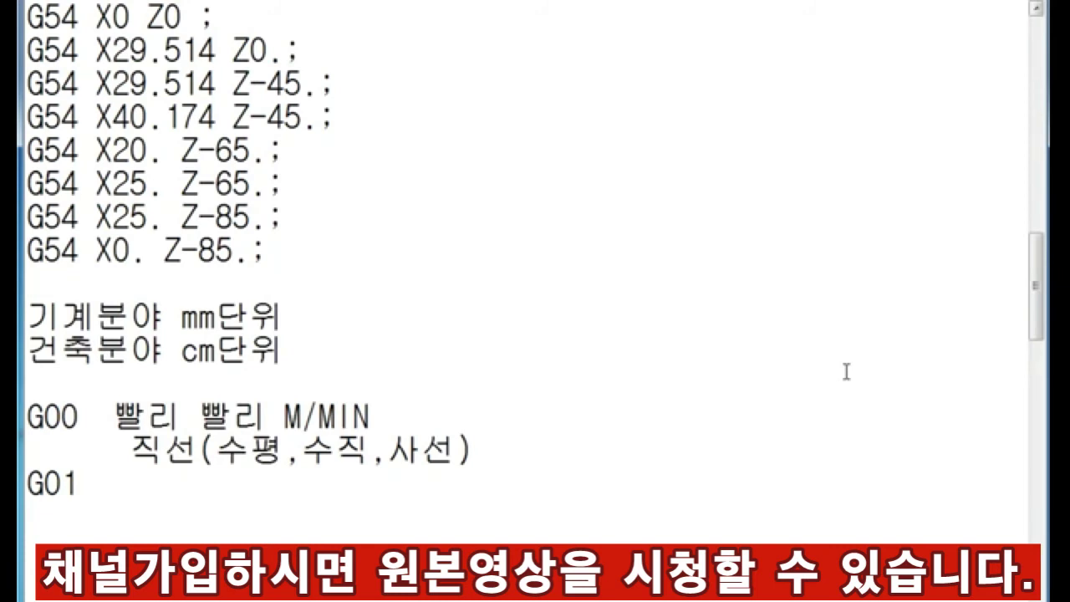
key("Return")
key("Return")
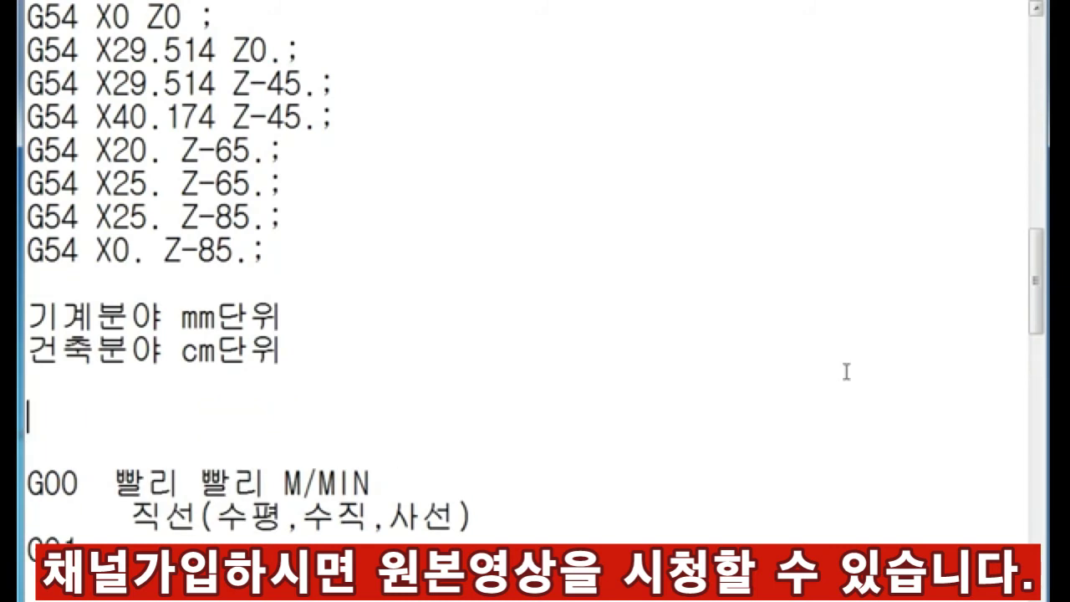
type("G20G")
key("Return")
type("G")
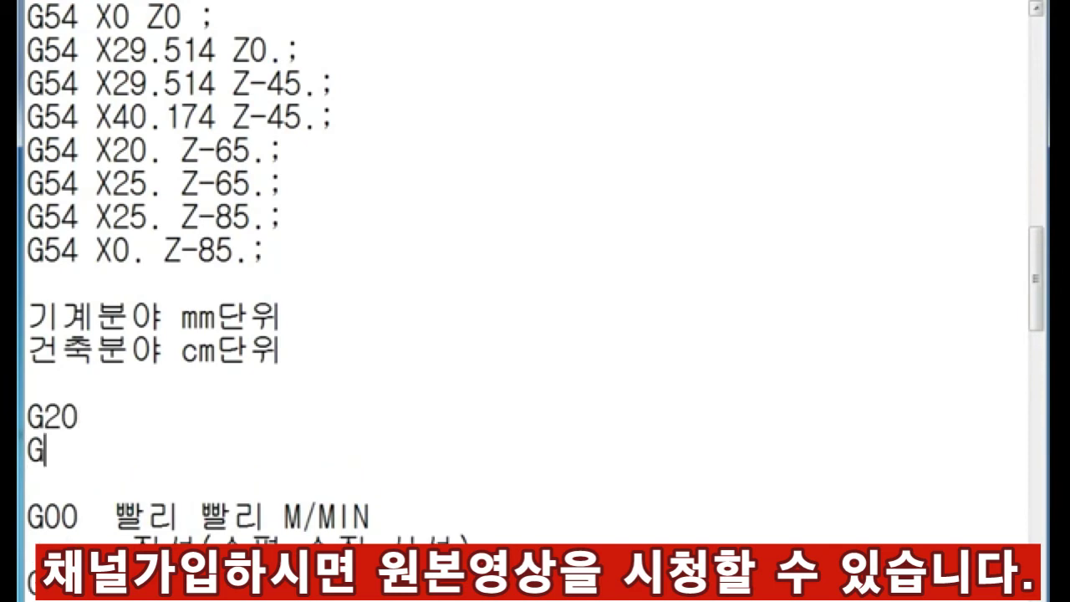
type("21")
key("Down")
key("Down")
key("Down")
key("Down")
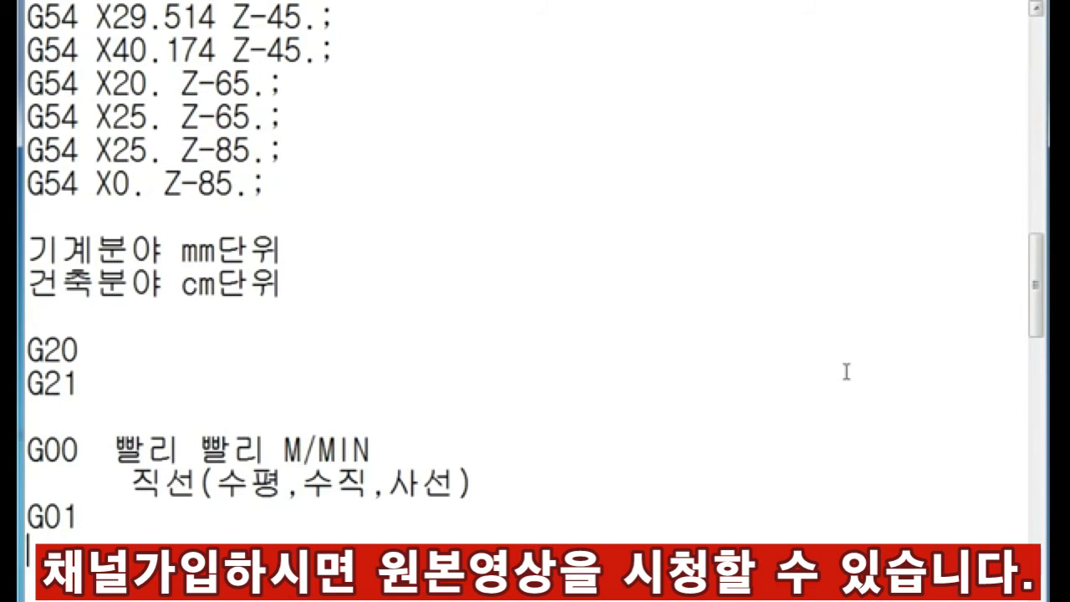
Insert G21 after G54 on the first four coordinate lines
key("Up")
key("Up")
key("Up")
key("Up")
key("Up")
key("Up")
key("Up")
key("Up")
key("Up")
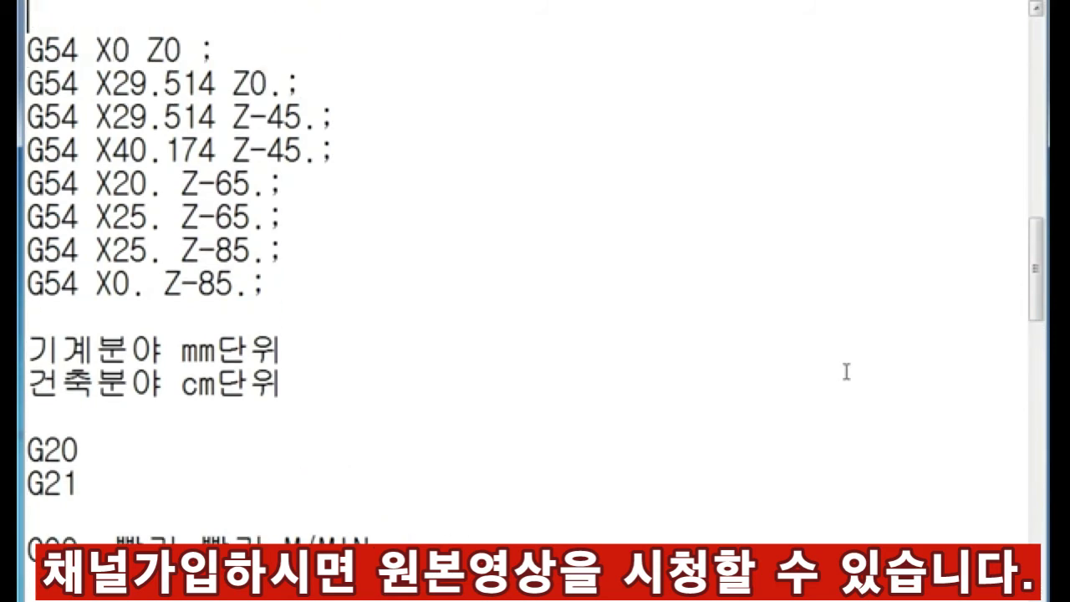
key("Up")
key("Down")
key("Down")
key("Right")
key("Right")
key("Right")
type("G21")
key("Down")
key("Left")
key("Left")
type("G21")
key("Down")
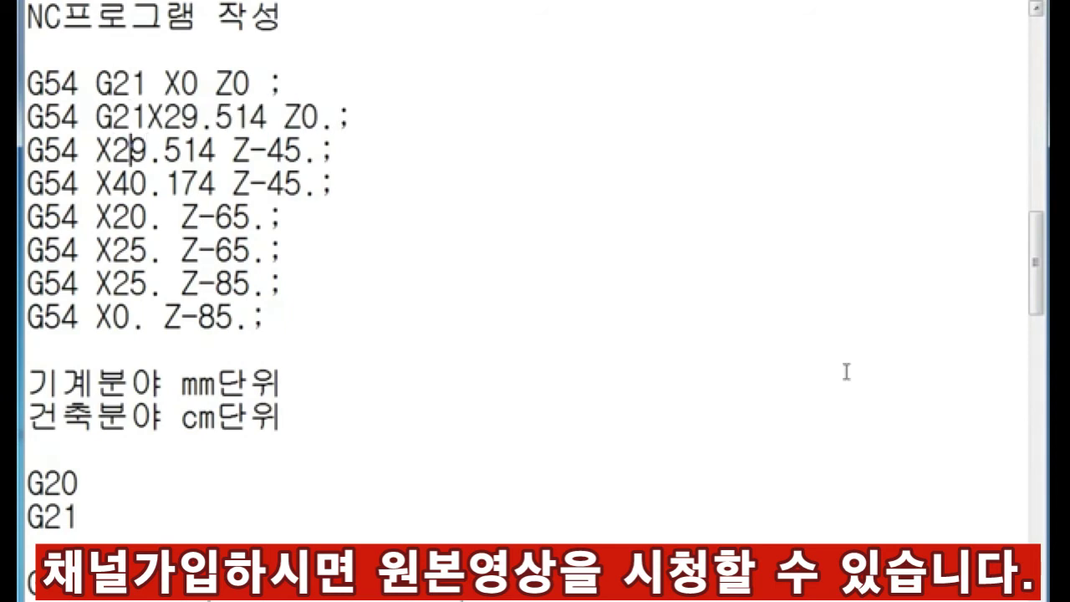
key("Left")
key("Left")
type("G21")
key("Up")
key("Left")
key("Down")
key("Left")
key("Left")
Insert G21 after G54 on the remaining four coordinate lines
key("Down")
key("Left")
key("Left")
type("G21")
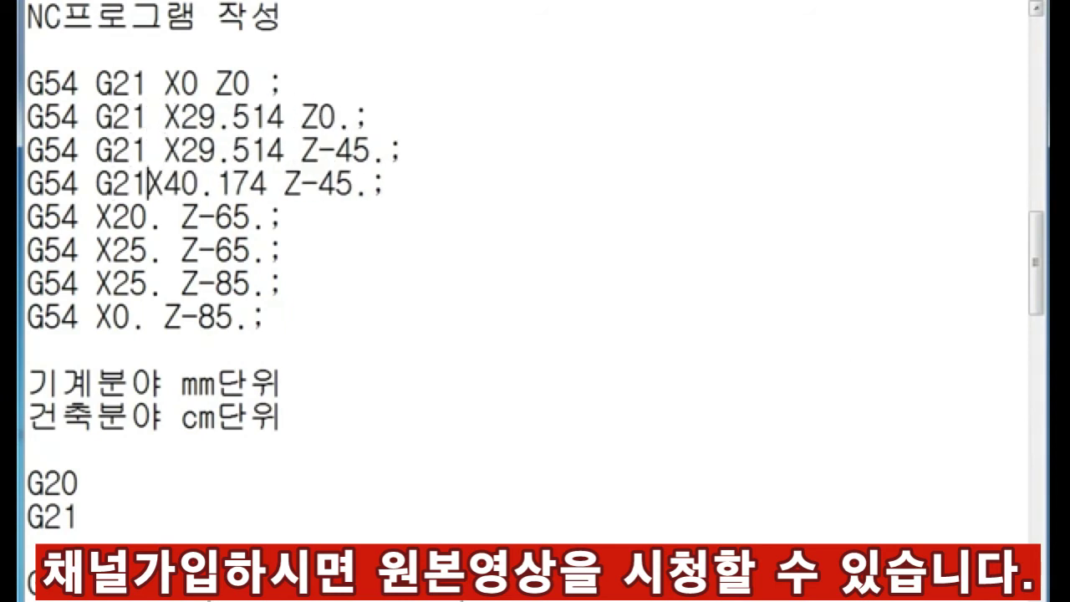
key("Down")
key("Left")
key("Left")
key("Left")
type("G21")
key("Down")
key("Left")
key("Left")
key("Left")
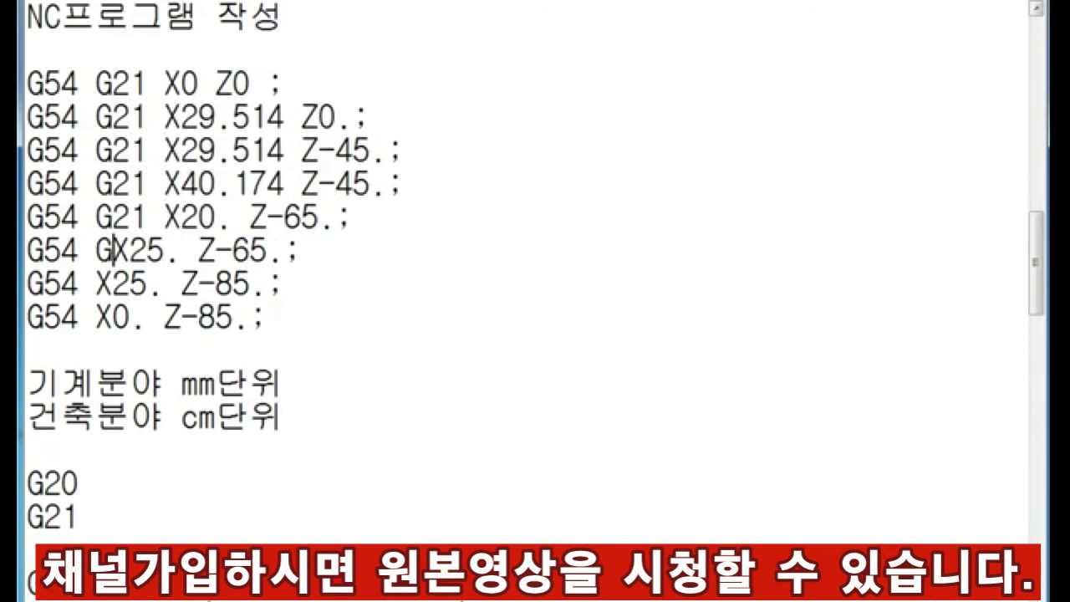
type("21")
key("Down")
key("Left")
key("Left")
key("Left")
type("G21")
key("Down")
key("Left")
key("Left")
key("Left")
type("G21")
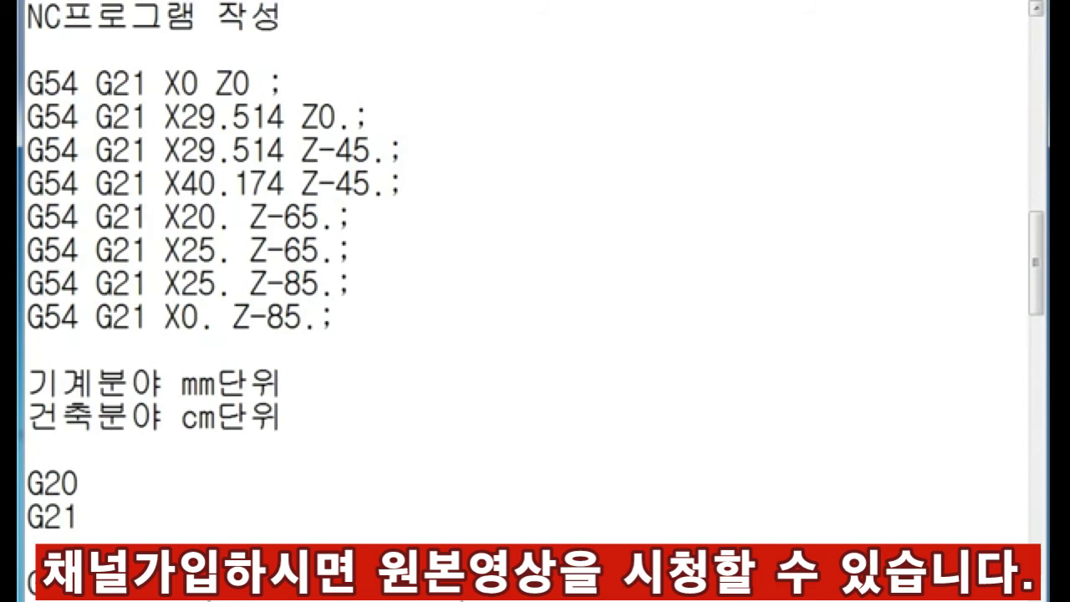
Type 천천히 on the G01 line
key("Down")
key("Down")
key("Down")
key("Down")
key("Down")
key("Down")
scroll(847, 371, "down", 1)
key("Down")
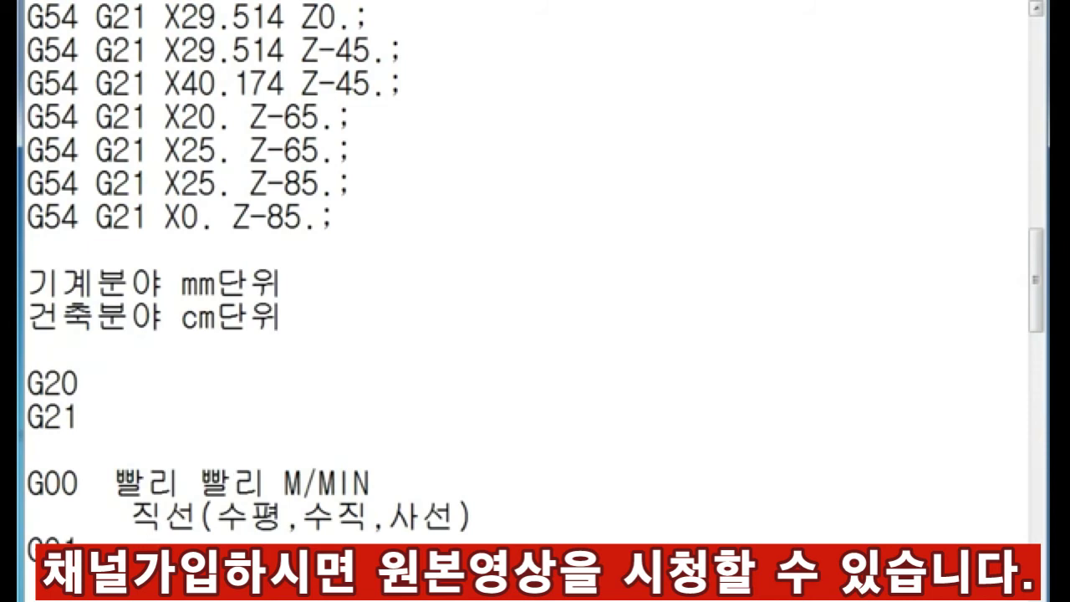
type("천천히")
Add 'F mm/' after 천천히 on the G01 line and annotate G00's M/MIN with (분당이송)
key("BackSpace")
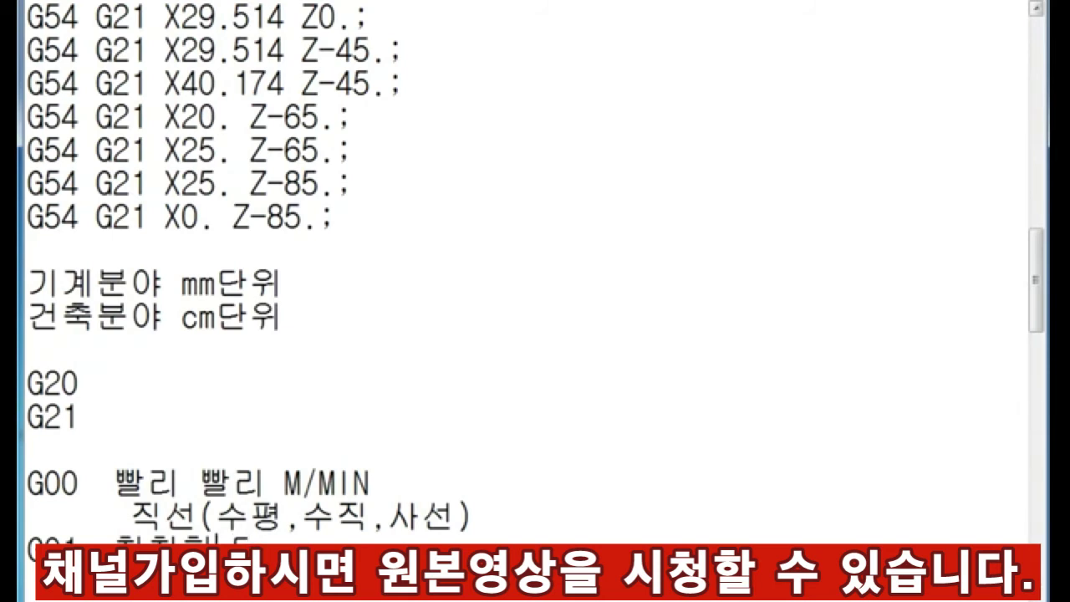
type("F m")
type("m/")
key("Up")
key("Up")
type("(")
type("분당")
key("BackSpace")
key("BackSpace")
type("분당이")
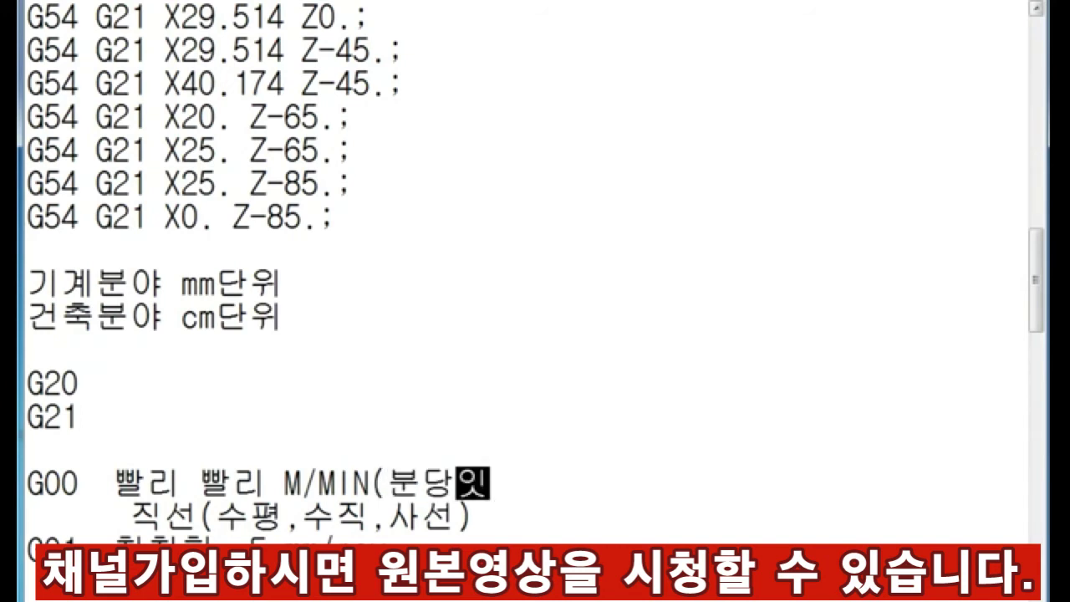
type("송)")
End the G01 line with (회전당이송), add a blank line below, and return to the coordinate list
key("Down")
key("Down")
type("(회전당")
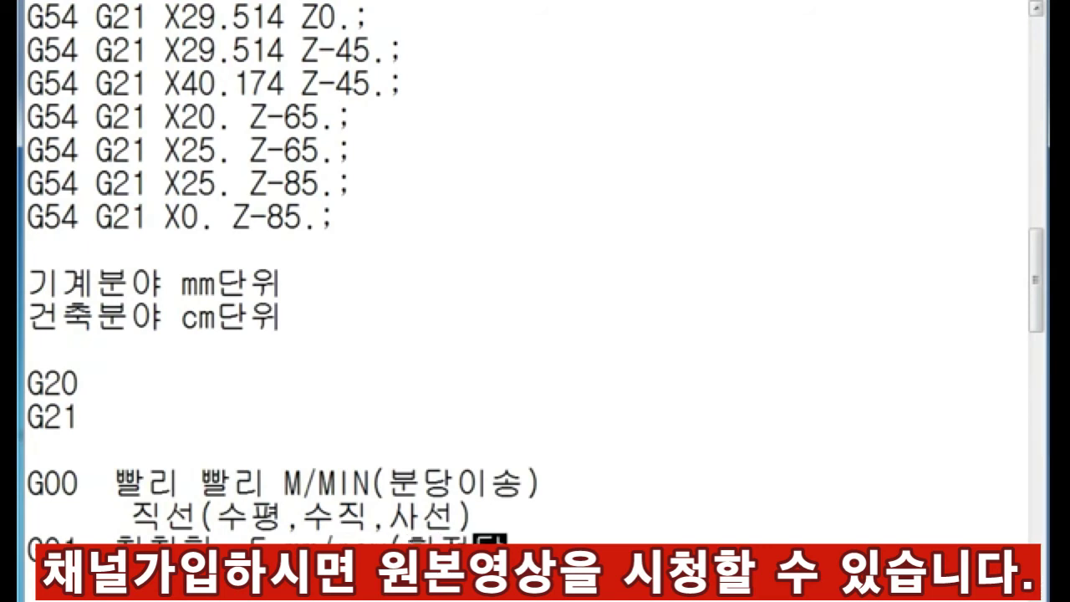
type("이송)")
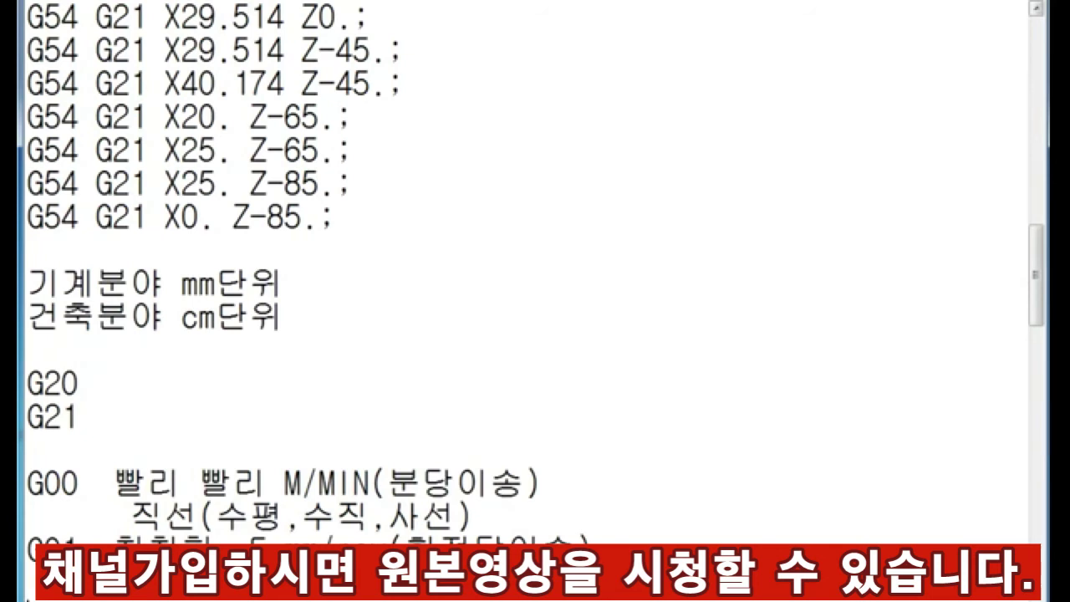
key("Return")
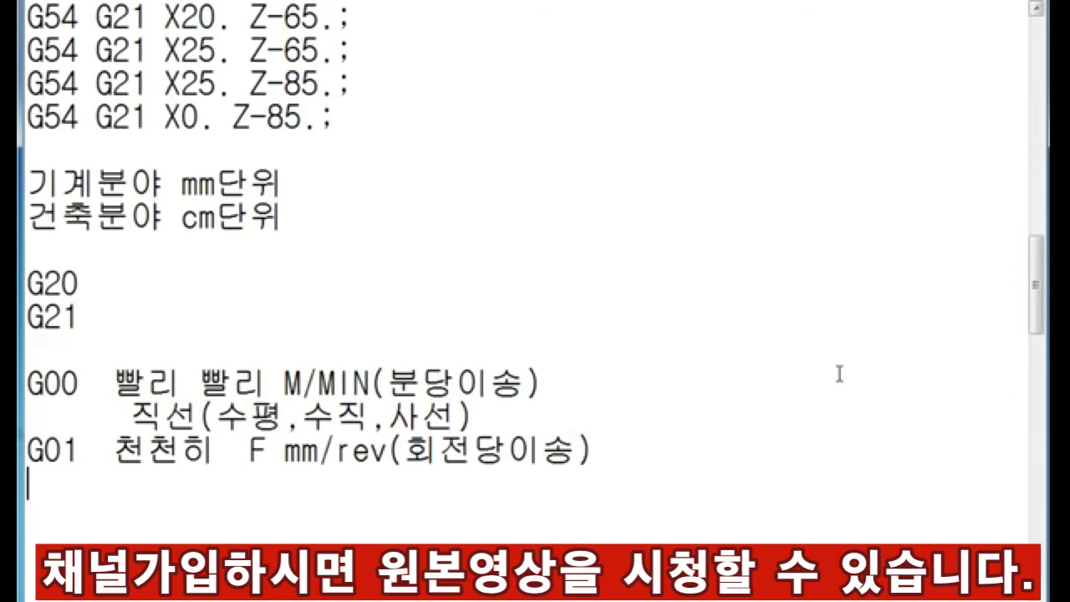
key("Up")
key("Up")
key("Up")
key("Up")
key("Up")
key("Up")
key("Up")
key("Up")
key("Up")
key("Down")
key("Down")
key("Down")
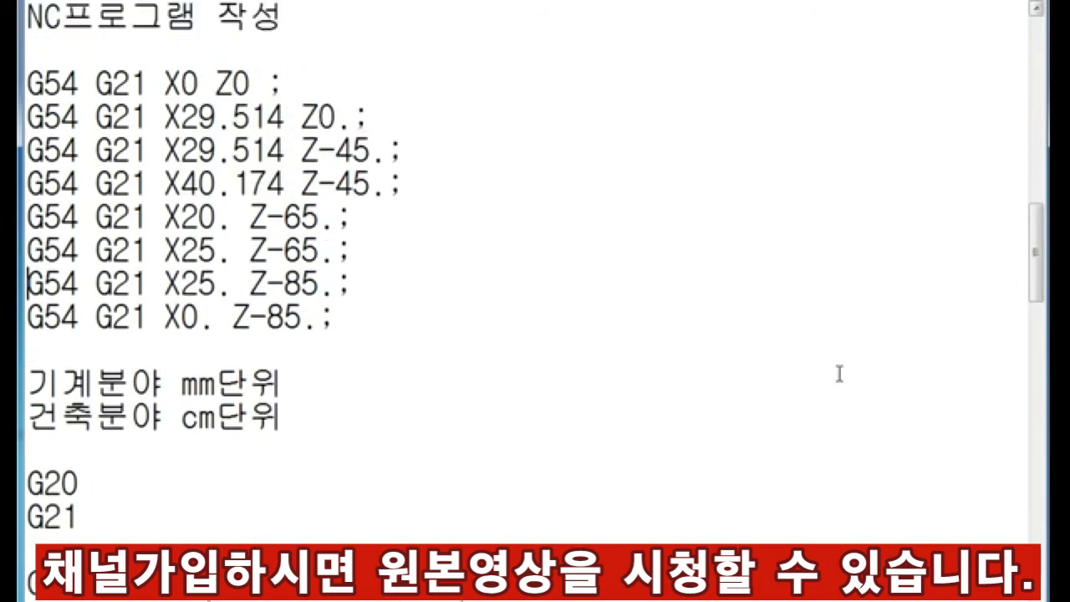
key("Up")
key("Up")
key("Up")
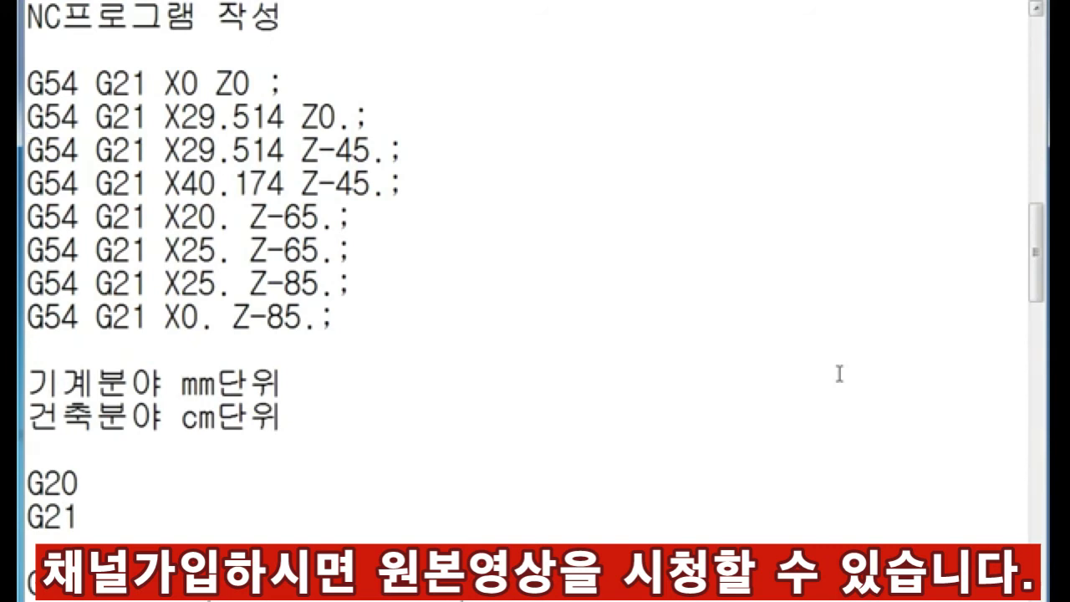
Insert G00 after G21 on the first G54 line and add a blank line below it
key("Up")
key("Up")
key("Right")
key("Right")
key("Right")
key("Right")
type("ㅎ")
key("BackSpace")
type("g00")
key("BackSpace")
key("BackSpace")
key("BackSpace")
type("G00")
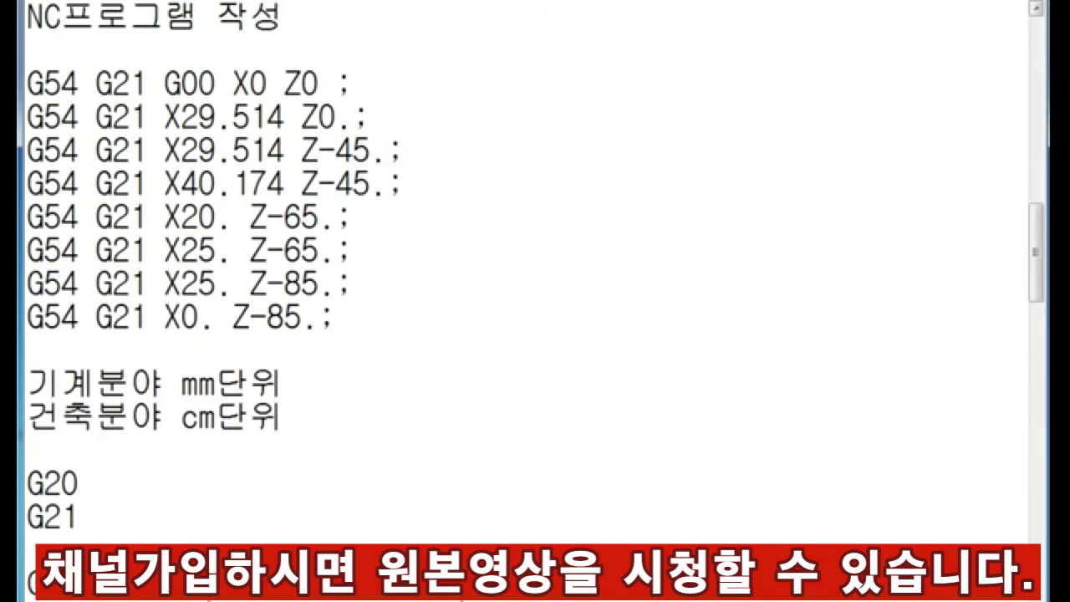
key("Right")
key("Right")
key("Right")
key("Right")
key("Right")
key("Return")
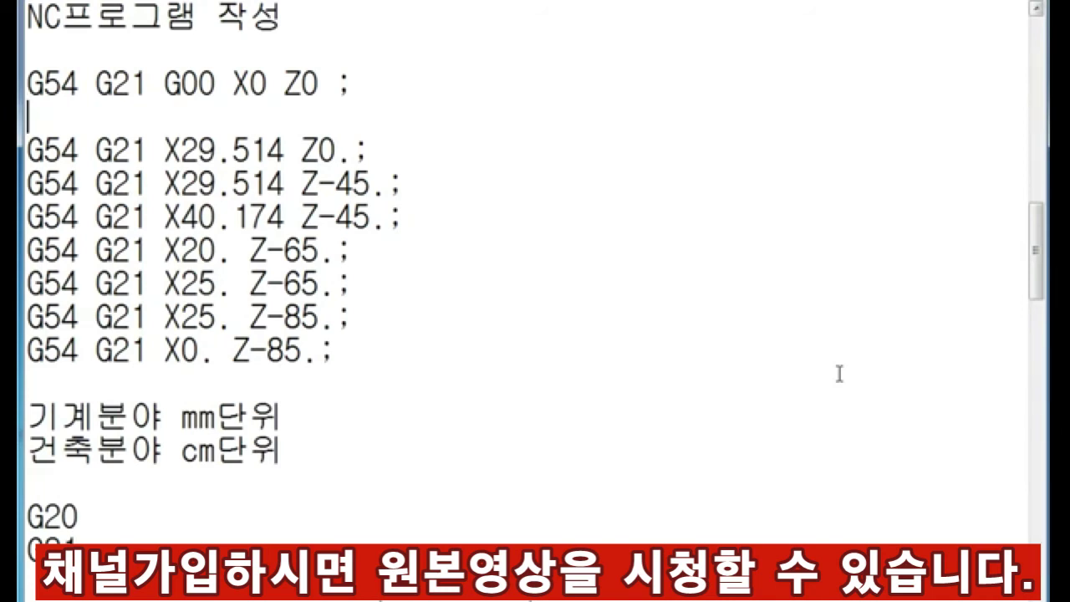
Make the X29.514 Z0. line read G01 X29.514 Z0. F0.2
key("Down")
key("Right")
key("Right")
key("Right")
key("Right")
key("Right")
key("Right")
type("G01")
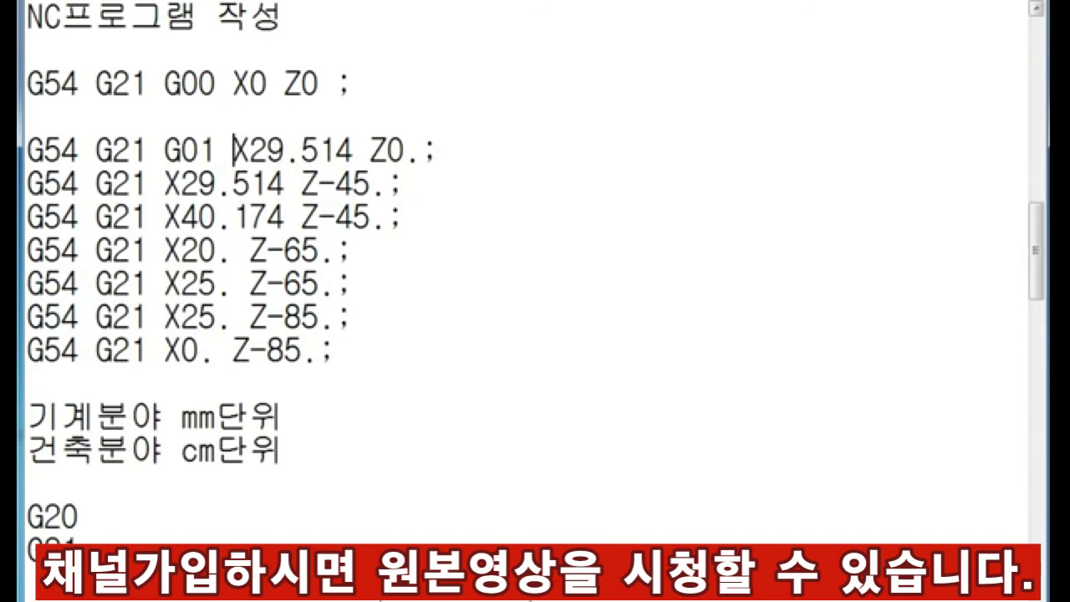
key("Right")
key("Right")
key("Right")
key("Right")
key("Right")
key("Right")
type("F")
type("0.1")
key("BackSpace")
type("2")
key("Left")
key("Left")
key("Left")
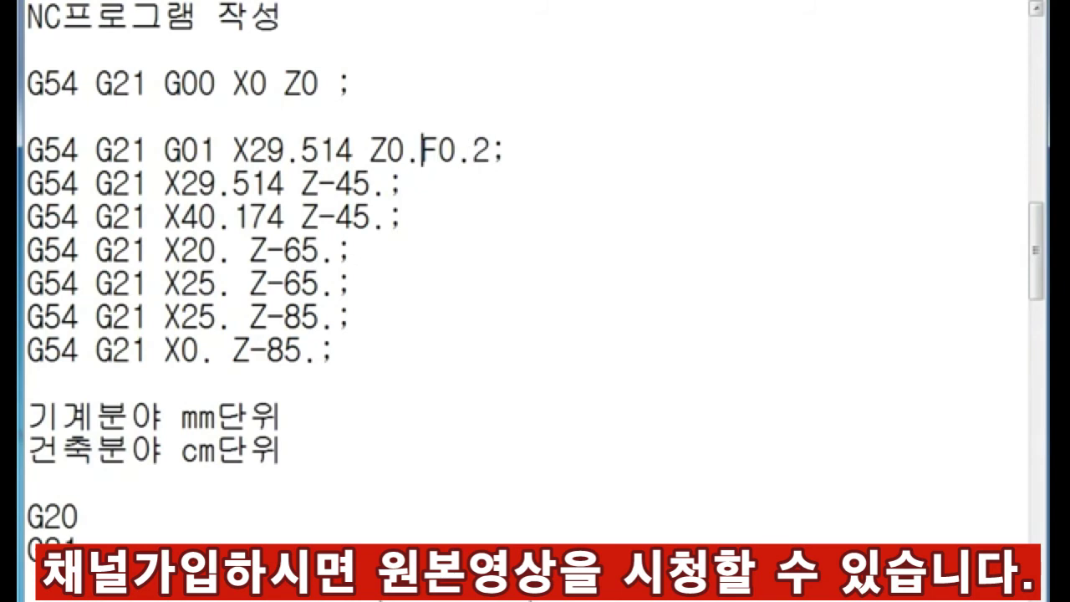
key("BackSpace")
type(".")
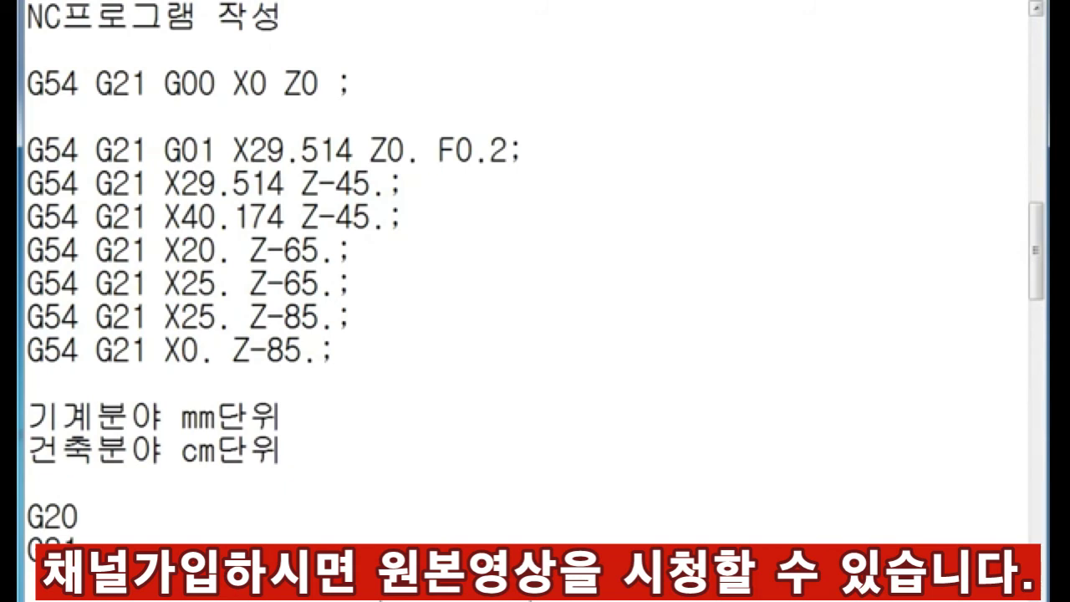
Insert G01 after G21 on each remaining G54 line through X0. Z-85., deleting a stray V
key("Down")
key("Left")
key("Left")
key("Left")
key("Right")
type("G01")
key("Down")
key("Left")
key("Left")
key("Left")
type("G01")
key("Down")
key("Left")
key("Left")
key("Left")
type("G01X25.")
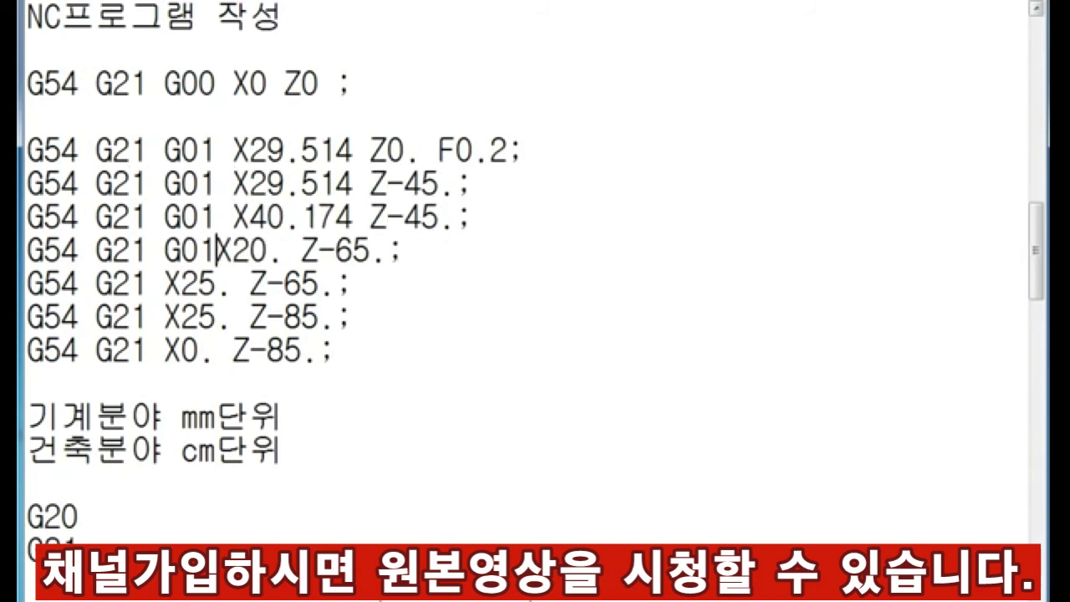
key("Down")
key("Left")
key("Left")
key("Left")
type("G01")
key("Down")
key("Left")
key("Left")
key("Left")
type("G01")
key("Left")
key("Left")
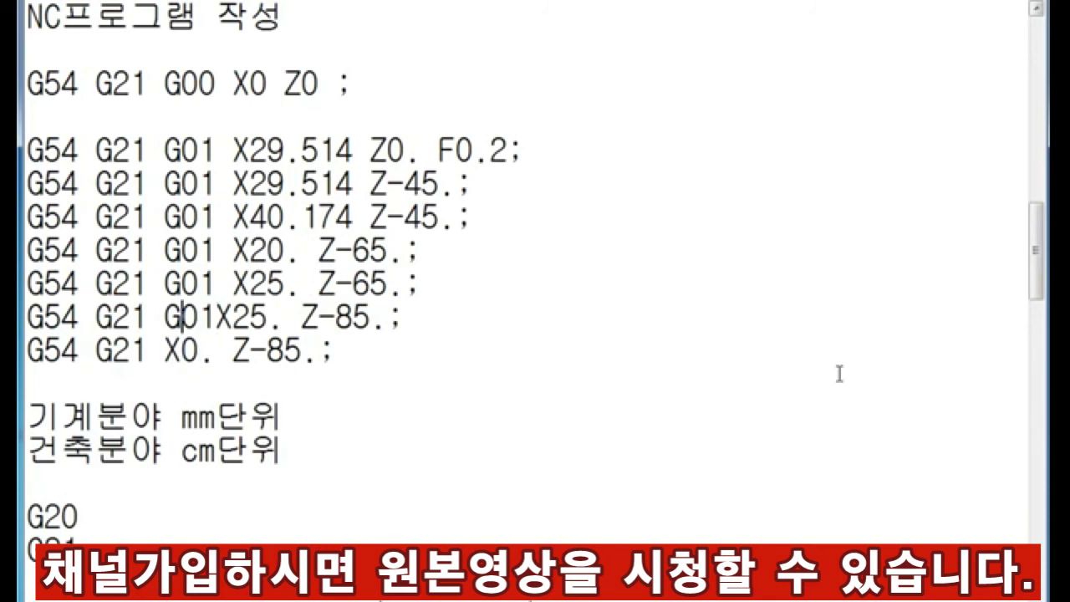
key("Right")
key("Right")
type("V")
key("Down")
key("Left")
key("Left")
key("Left")
type("G01")
key("Up")
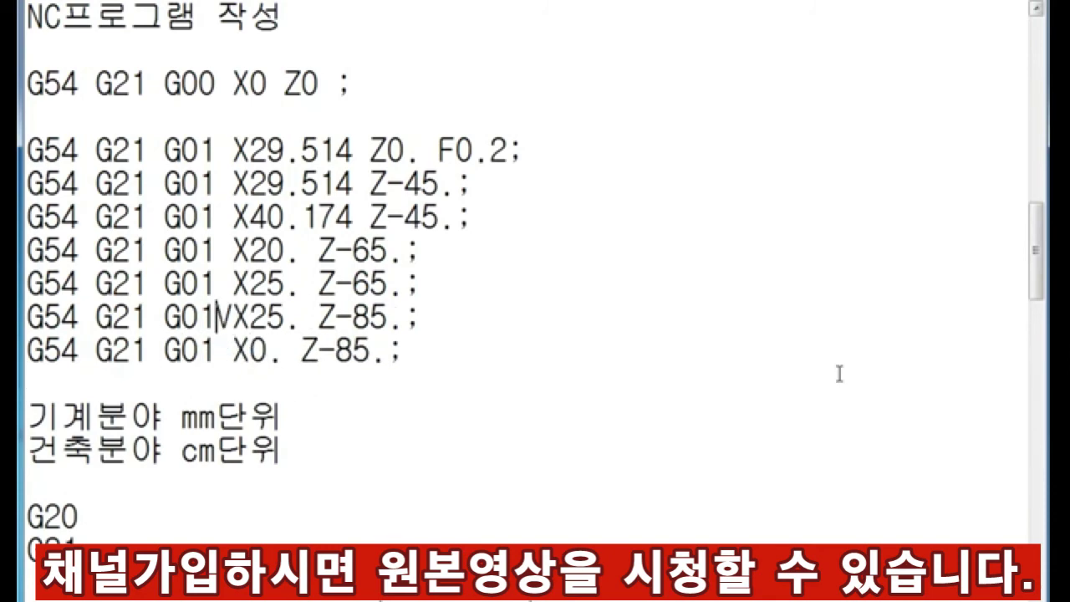
key("Delete")
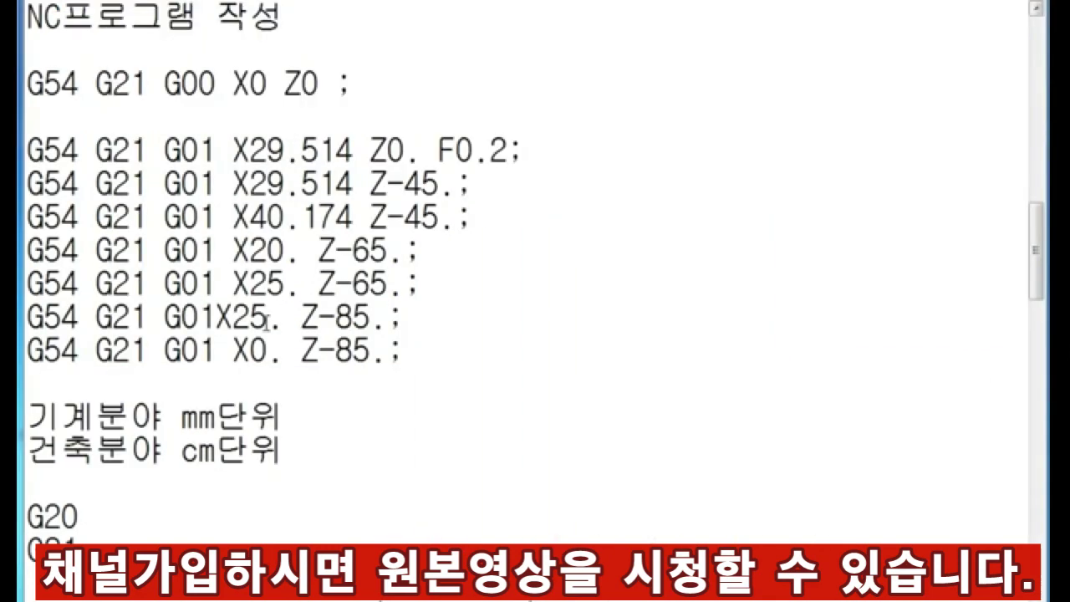
Copy F0.2 from the first G01 line and paste it onto the following move lines
left_click_drag(438, 150, 512, 150)
key("ctrl+c")
left_click(454, 184)
key("ctrl+v")
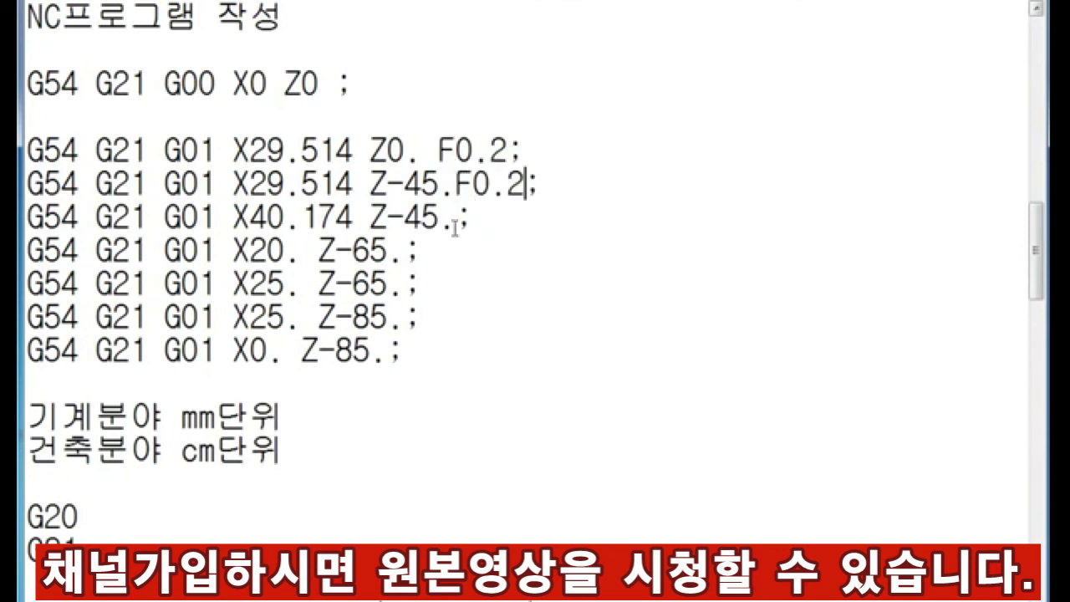
left_click(454, 218)
key("ctrl+v")
left_click(400, 251)
key("ctrl+v")
left_click(400, 284)
key("ctrl+v")
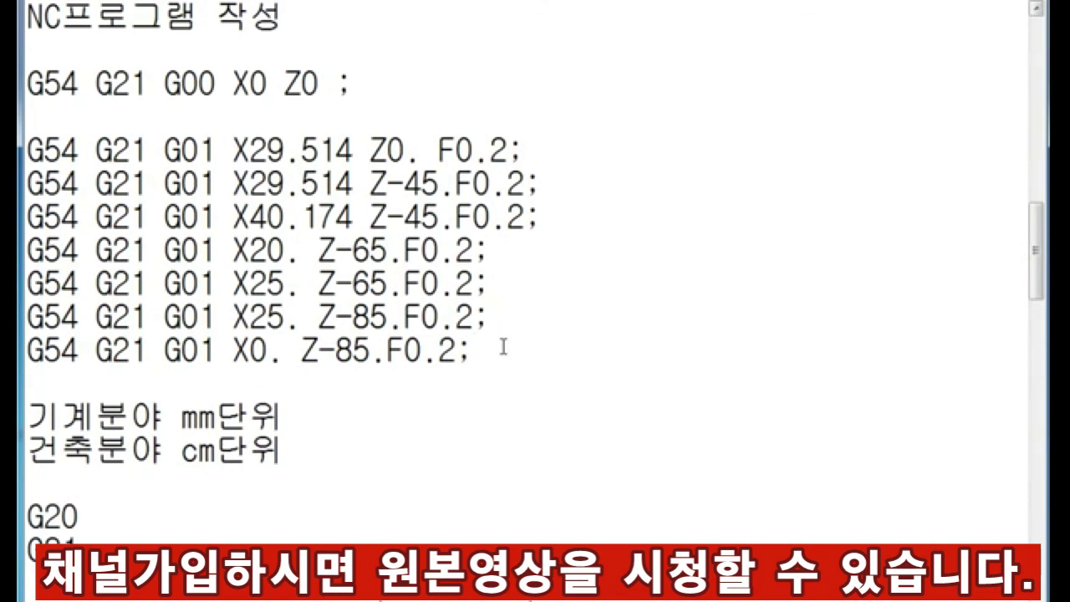
Delete G21 from the first G54 lines, from G00 X0 Z0 through the X40.174 line
key("Up")
key("Up")
key("Up")
key("Up")
key("Up")
key("Left")
key("BackSpace")
key("BackSpace")
key("BackSpace")
key("Up")
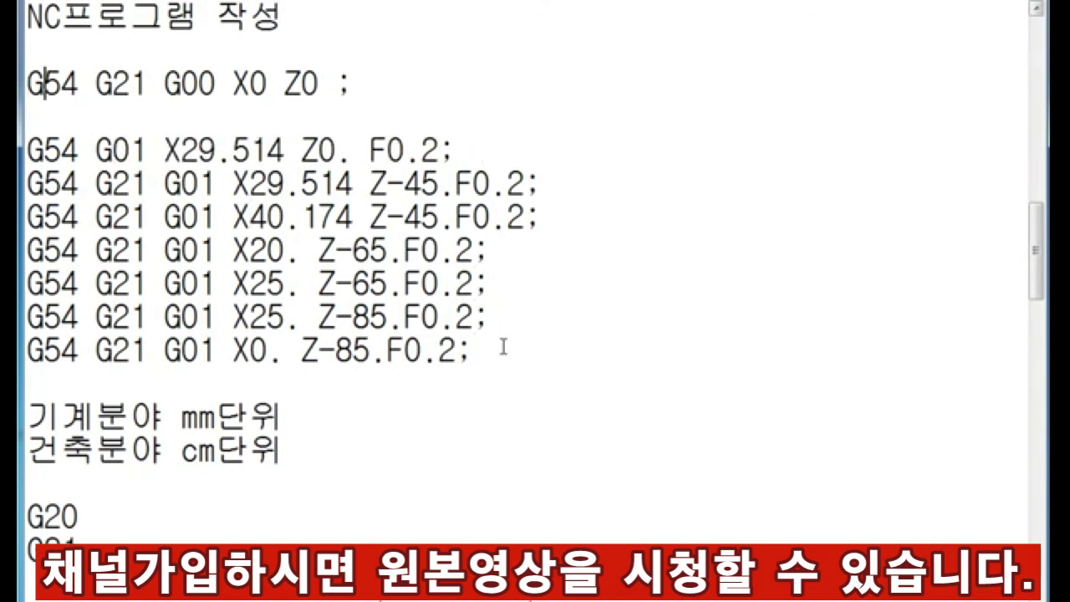
key("ctrl+Right")
key("ctrl+Right")
key("BackSpace")
key("BackSpace")
key("BackSpace")
key("Down")
key("Down")
key("Down")
key("ctrl+Right")
key("BackSpace")
key("BackSpace")
key("BackSpace")
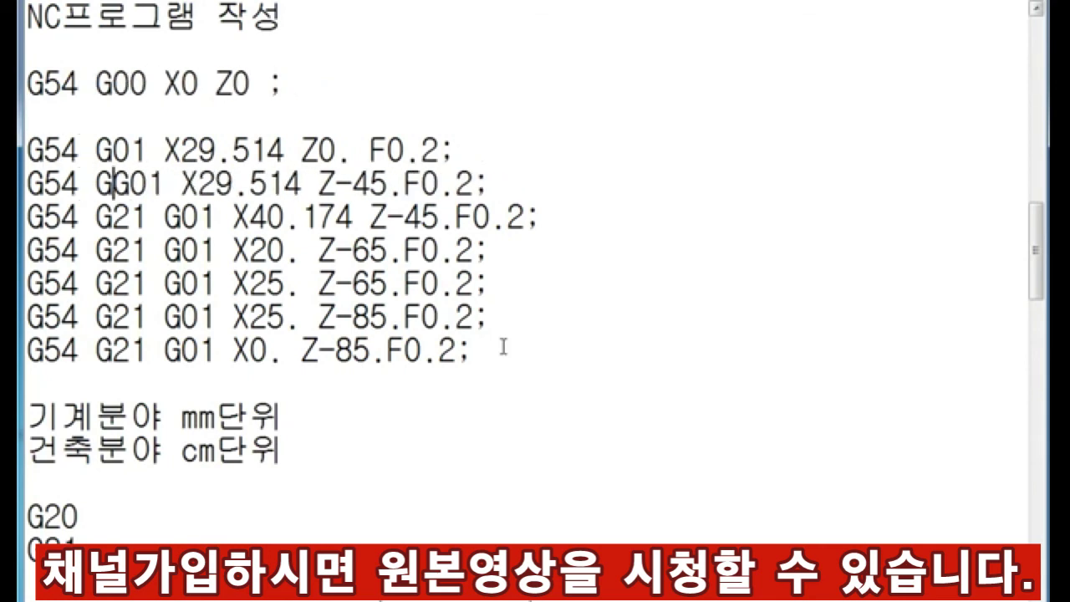
key("BackSpace")
key("Down")
key("ctrl+Right")
key("BackSpace")
key("BackSpace")
key("BackSpace")
Delete G21 from the remaining G54 lines, X20. through X0. Z-85
key("BackSpace")
key("Down")
key("Right")
key("Right")
key("Right")
key("BackSpace")
key("BackSpace")
key("BackSpace")
key("Delete")
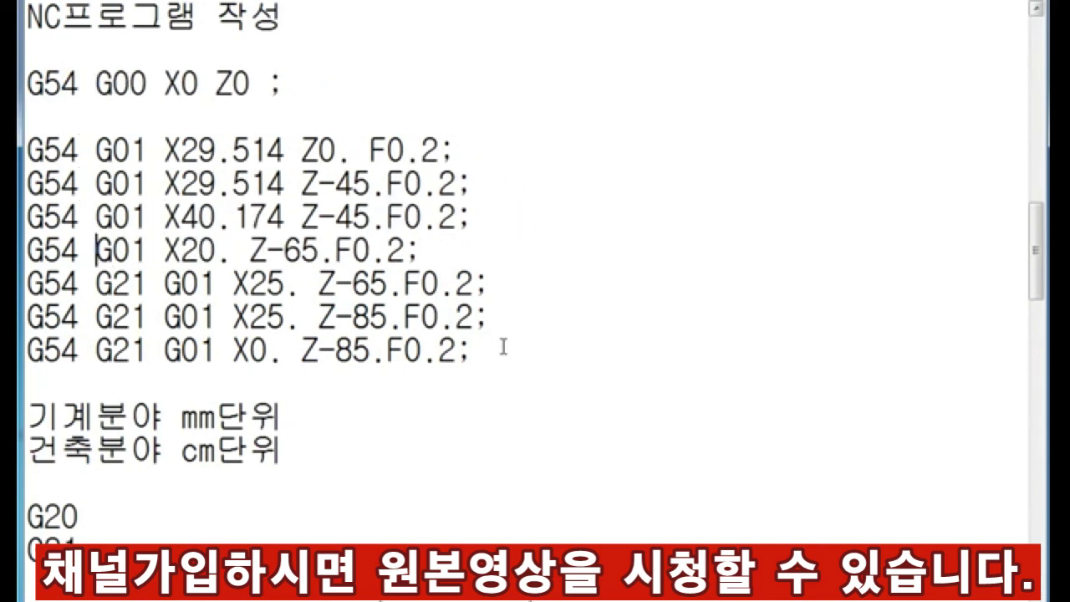
key("Down")
key("ctrl+Right")
key("BackSpace")
key("BackSpace")
key("BackSpace")
key("Down")
key("ctrl+Right")
key("Down")
key("Up")
key("BackSpace")
key("BackSpace")
key("BackSpace")
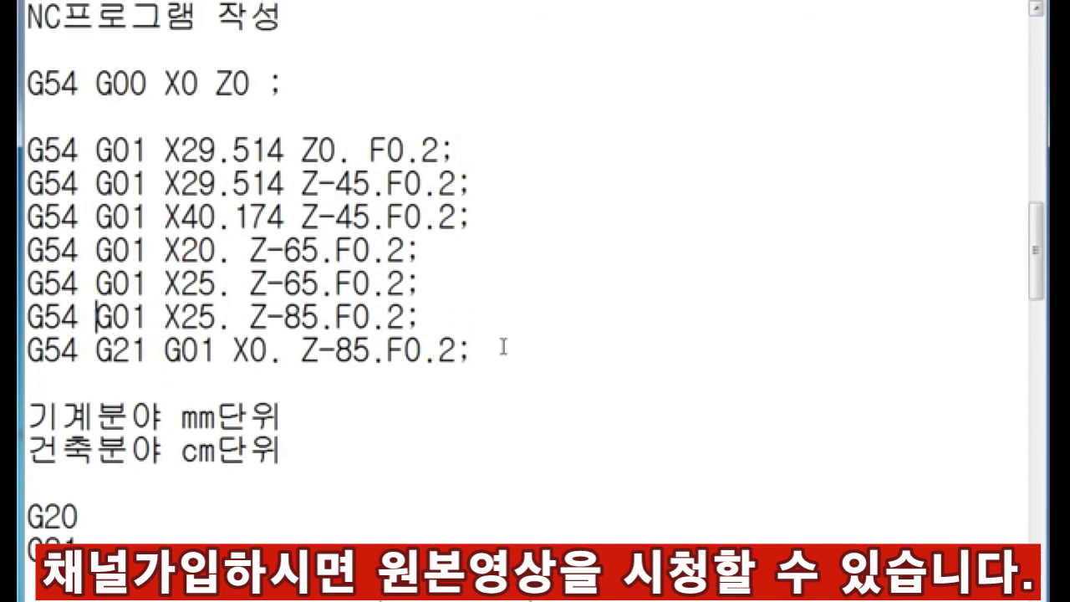
key("Down")
key("ctrl+Right")
key("BackSpace")
key("BackSpace")
key("BackSpace")
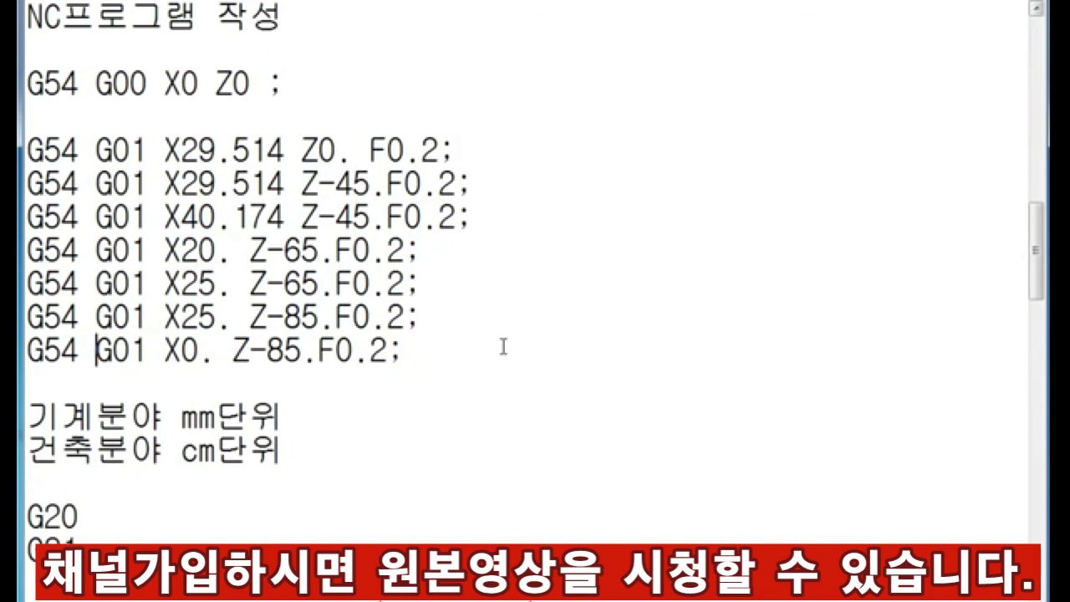
Below the program, write the notes '00 원샷' and '1~8 모달' on two lines
key("Down")
key("Return")
type("이")
key("Return")
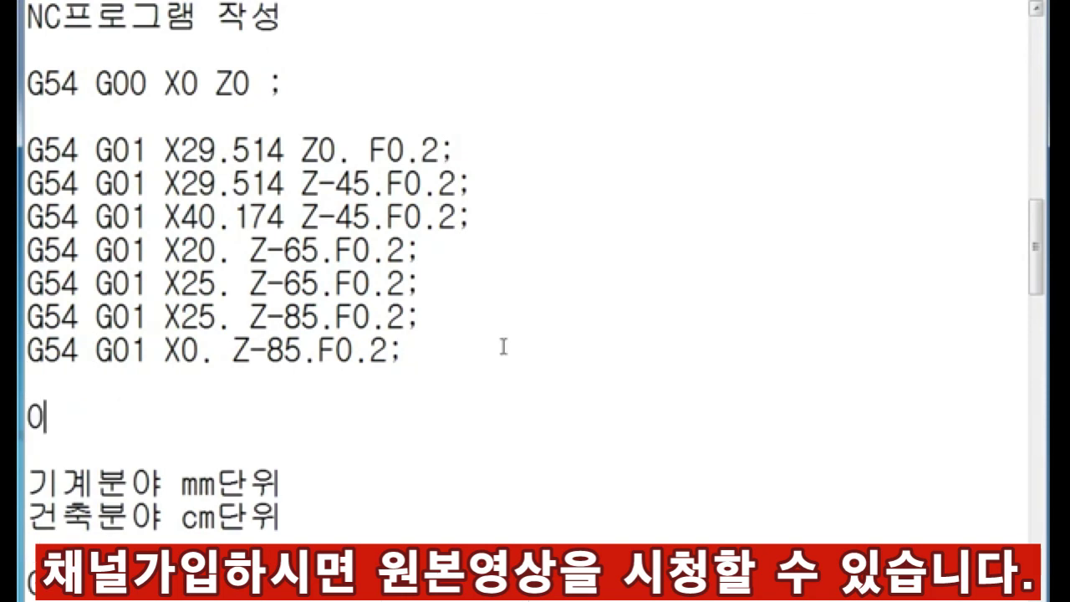
key("BackSpace")
type("O0")
key("Return")
type("1")
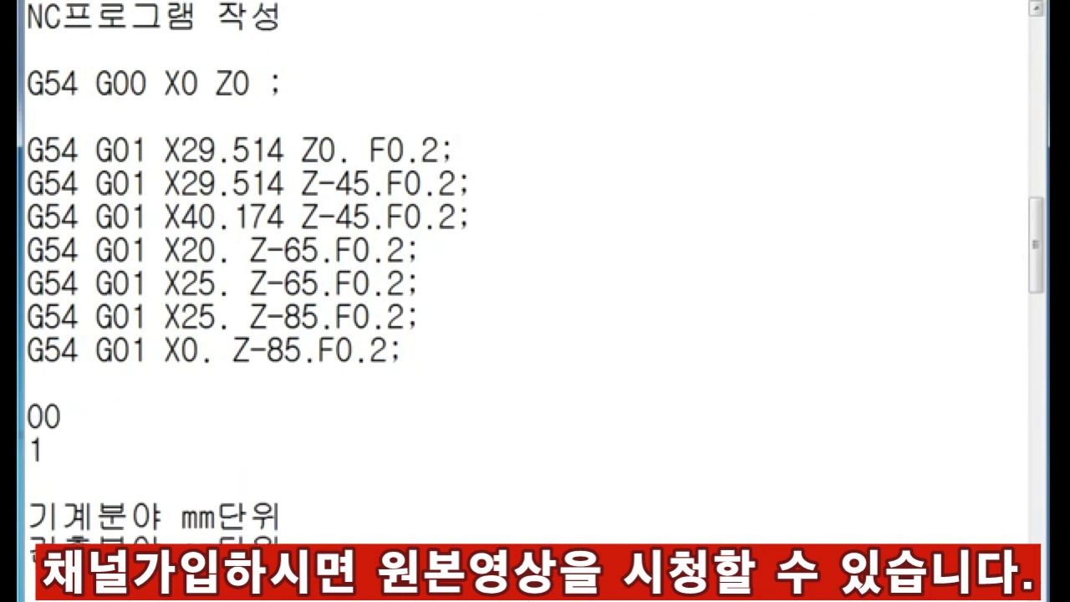
type("~8")
key("Up")
type("원샤")
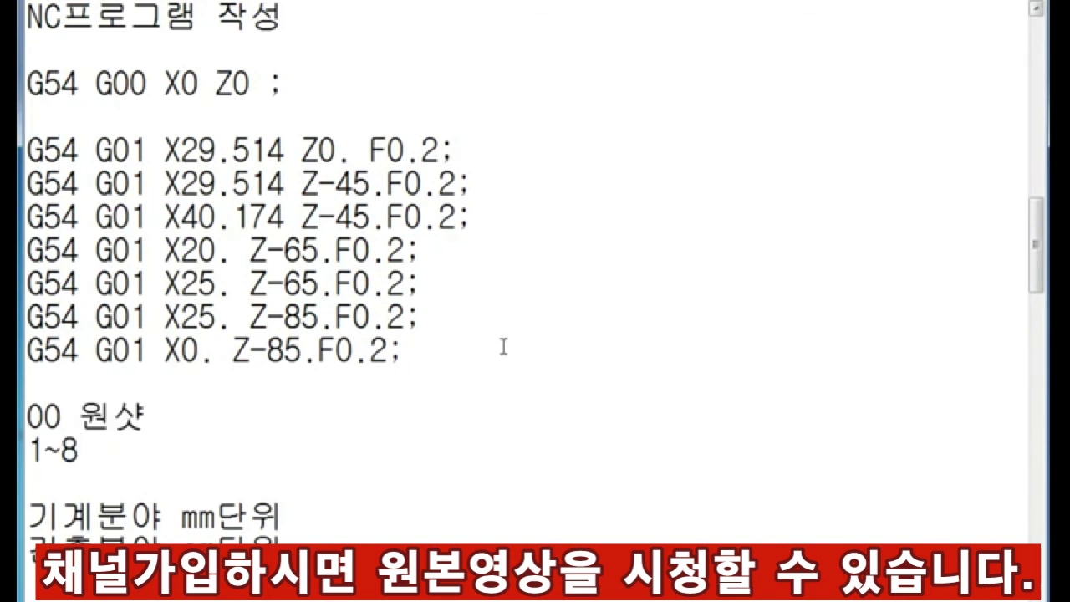
key("Down")
type("모달")
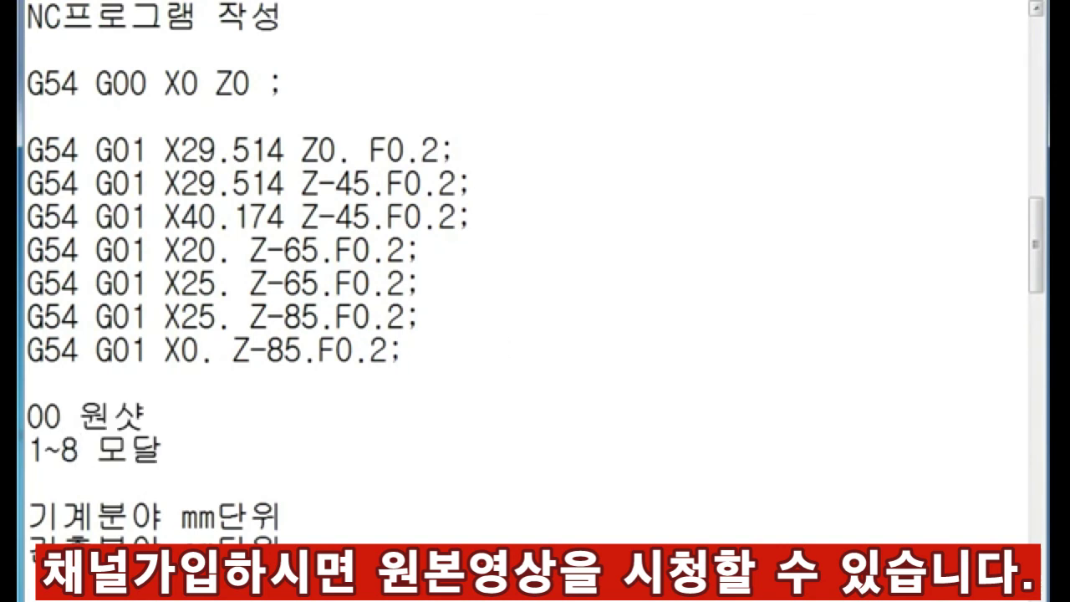
key("Hangul_Hanja")
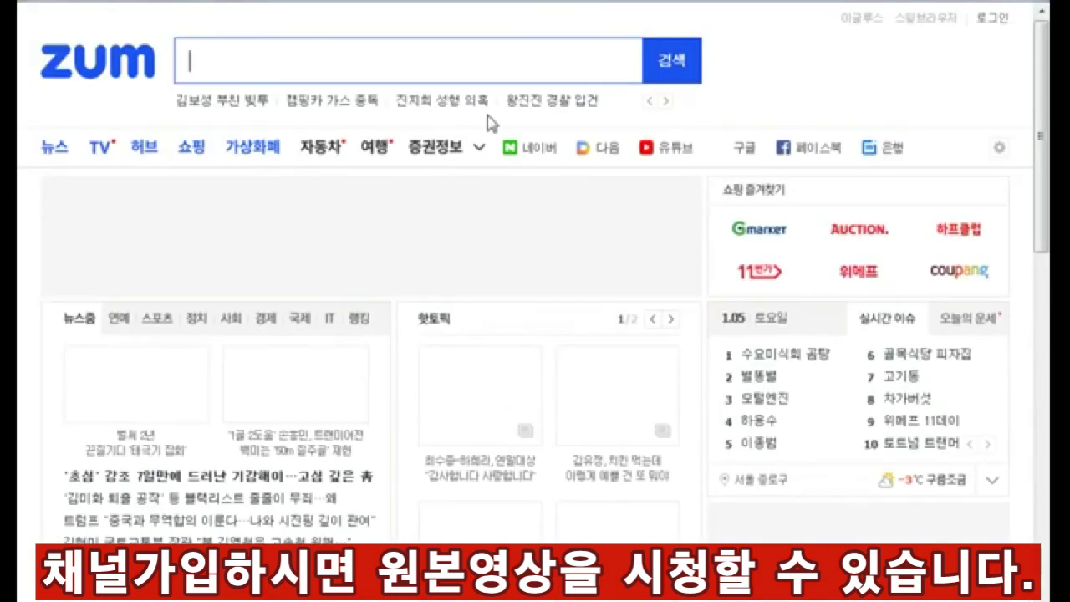
Search Naver for 'CNC선반 G코드'
left_click(510, 148)
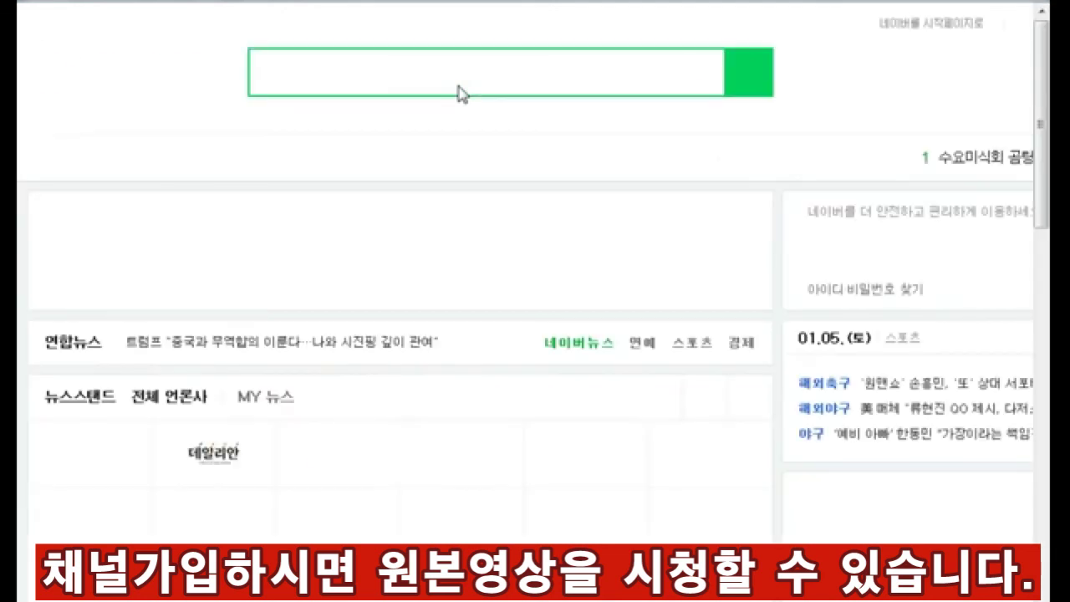
type("CNC선")
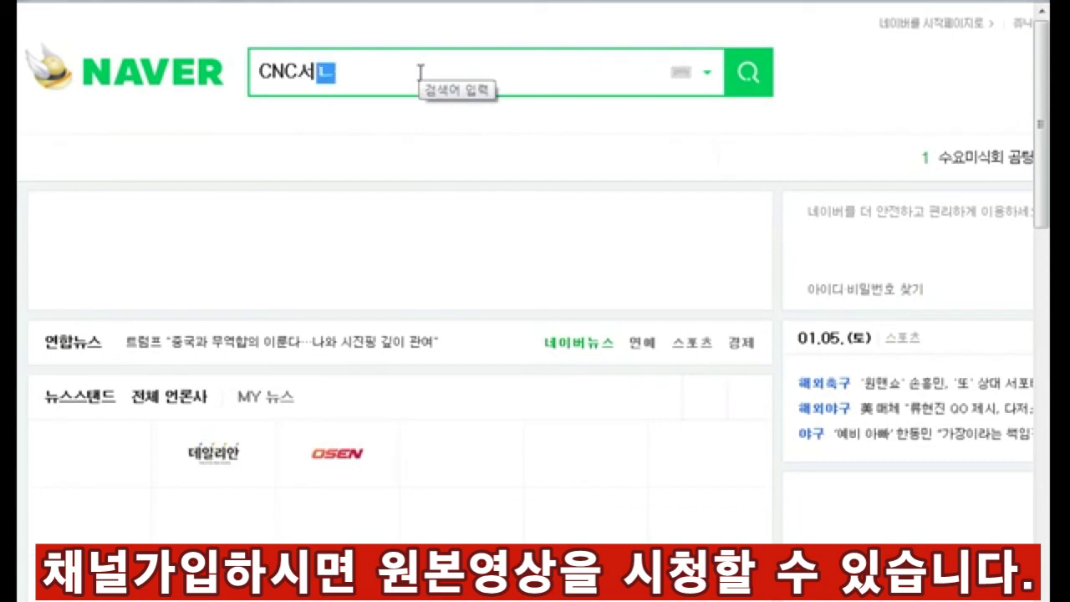
type("반 G코드")
key("BackSpace")
key("BackSpace")
key("BackSpace")
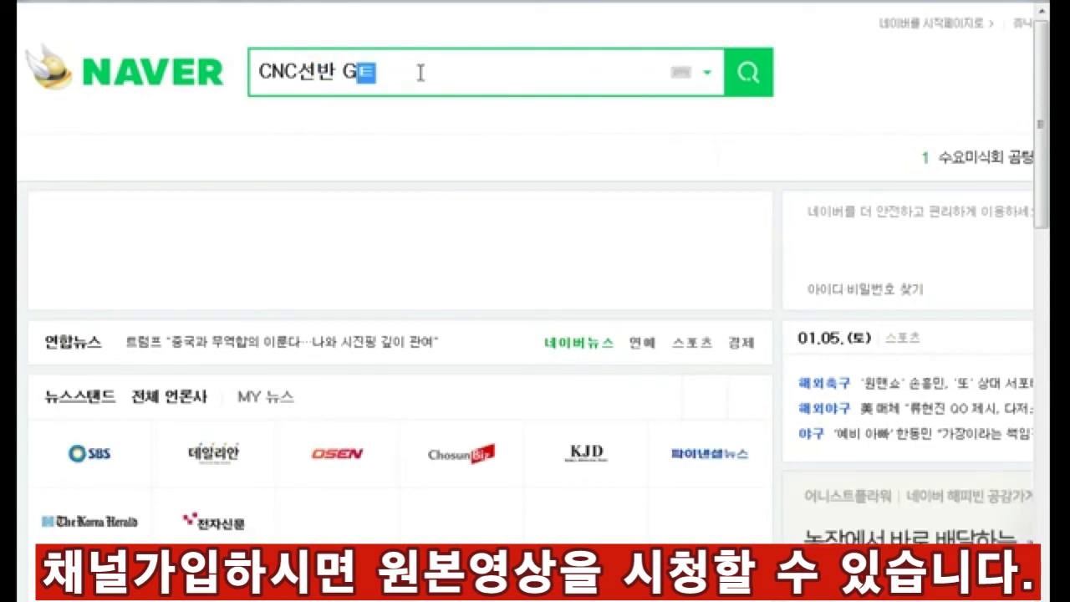
key("BackSpace")
type("코드")
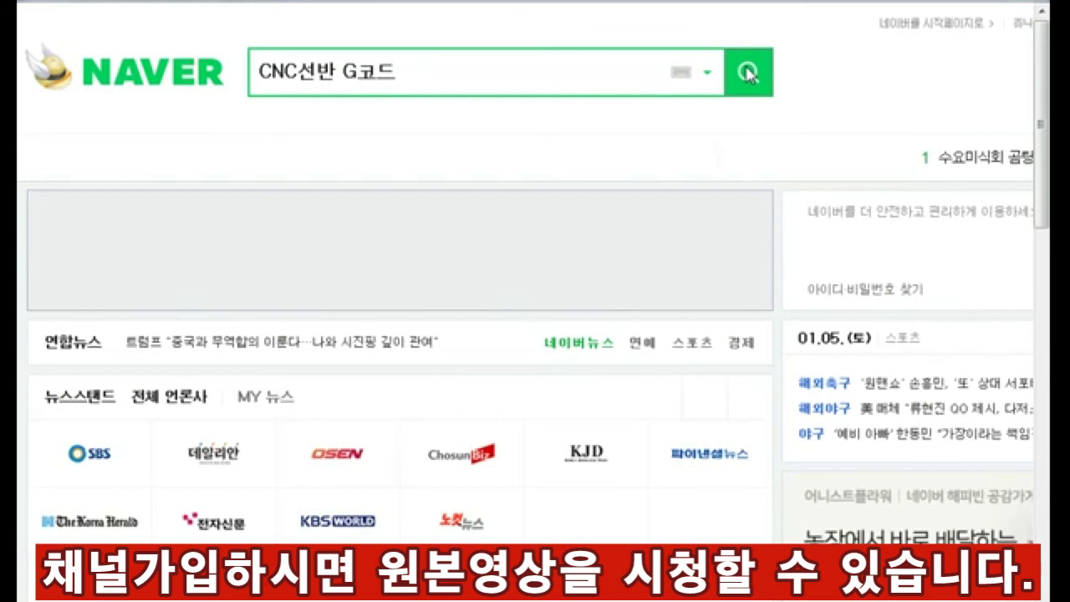
left_click(747, 72)
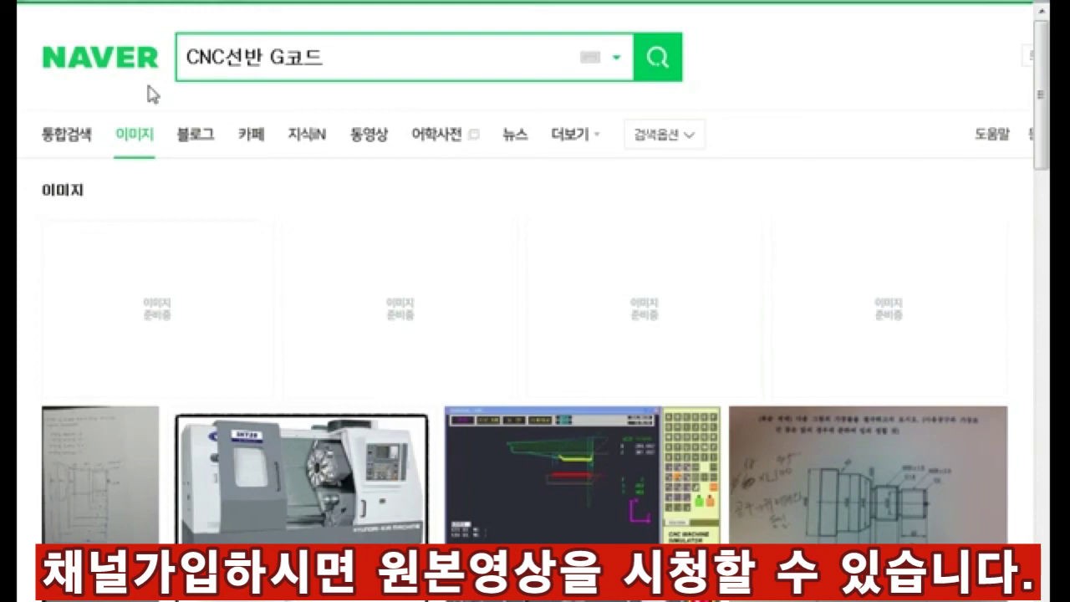
Browse the image results and open the source page of the CNC lathe and MCT G-code chart
scroll(275, 279, "down", 4)
scroll(452, 355, "down", 5)
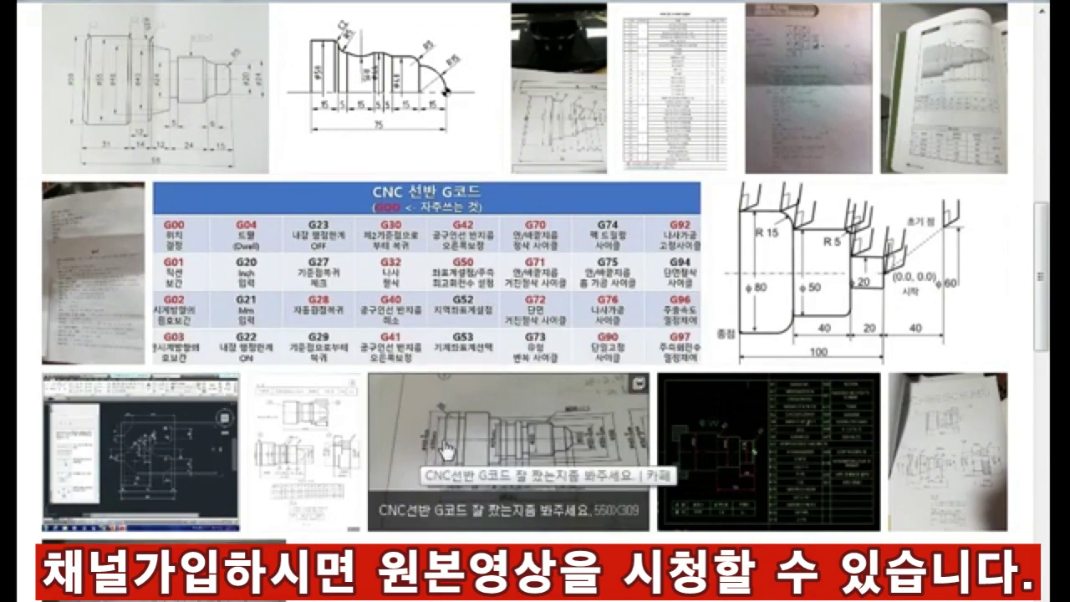
scroll(535, 358, "down", 3)
left_click(644, 348)
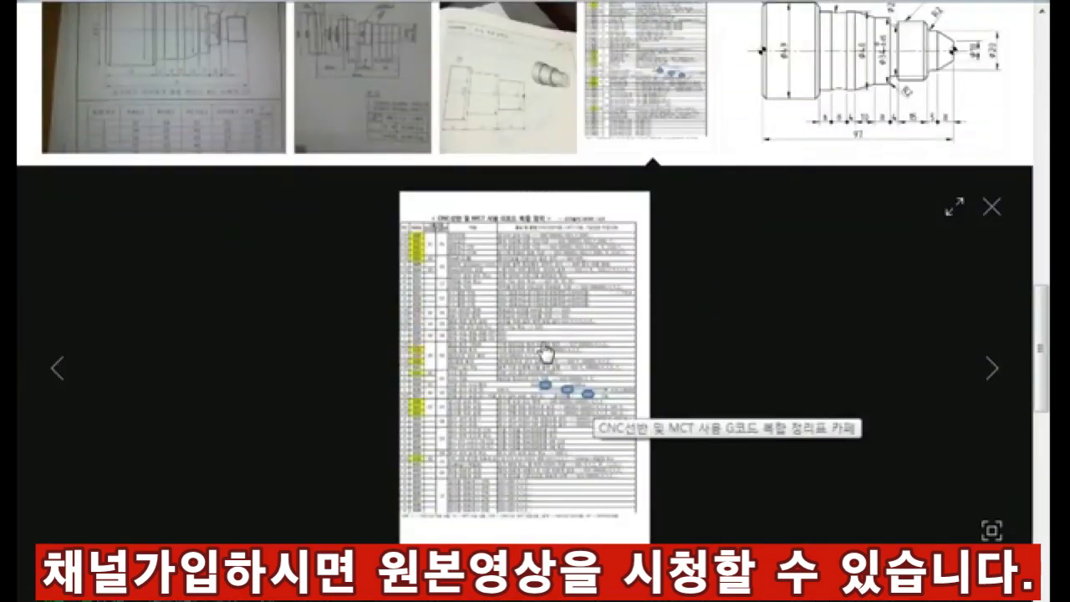
left_click(545, 351)
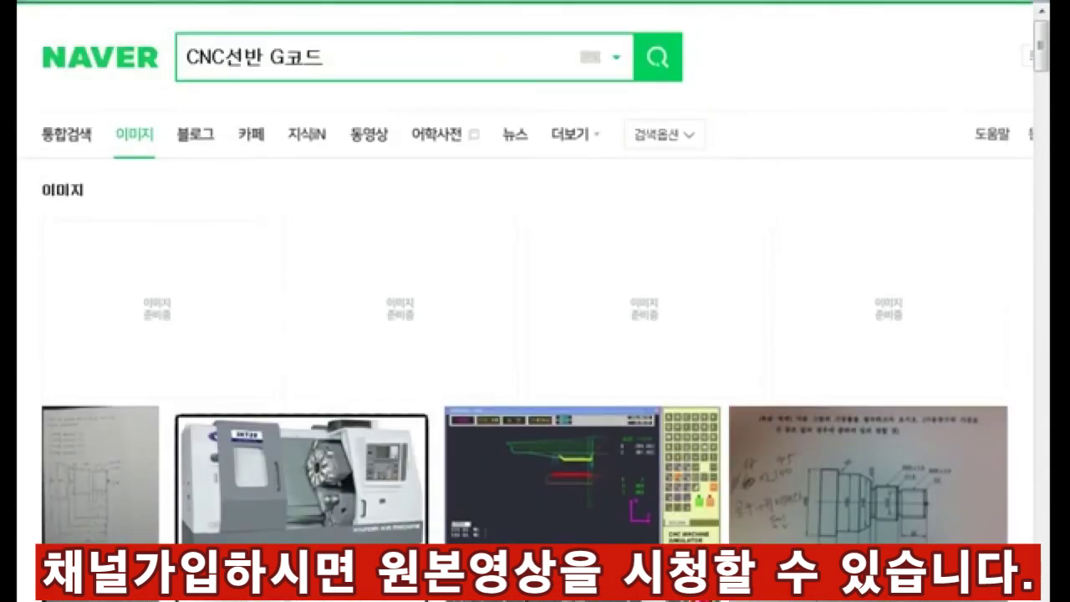
scroll(608, 357, "down", 10)
scroll(608, 358, "down", 3)
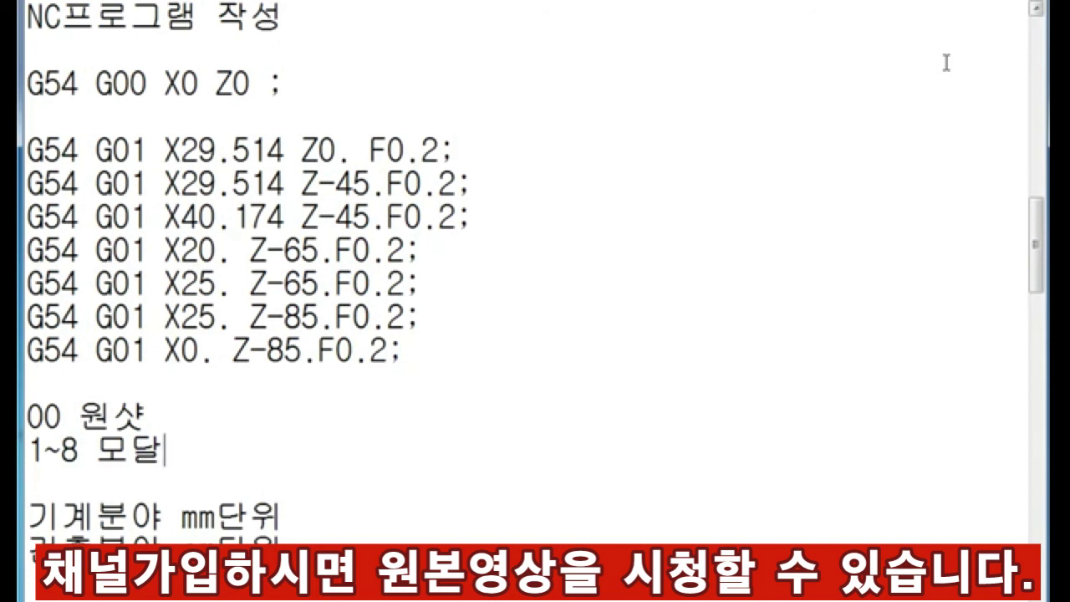
Delete G54 from the last two motion lines and fix the stray character before 01
key("Up")
key("Up")
key("Up")
key("Up")
key("Up")
key("Down")
key("Right")
key("Right")
key("Down")
key("Right")
key("Right")
key("Right")
key("BackSpace")
key("BackSpace")
key("BackSpace")
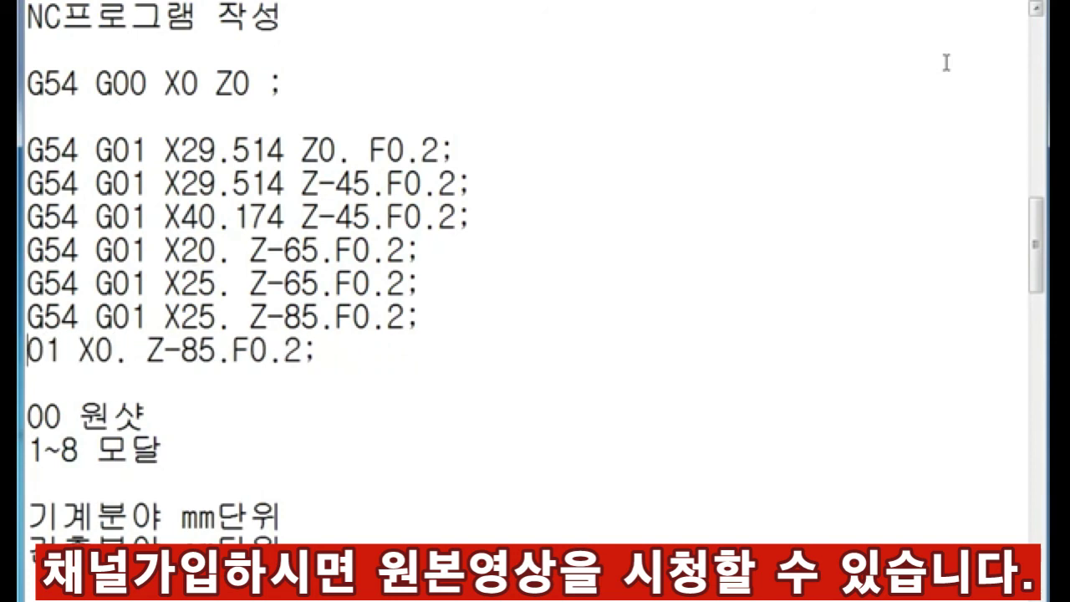
key("Up")
key("Right")
key("Right")
key("Right")
key("BackSpace")
key("BackSpace")
key("BackSpace")
key("Up")
key("Right")
key("Right")
key("Right")
key("Down")
key("Home")
key("Down")
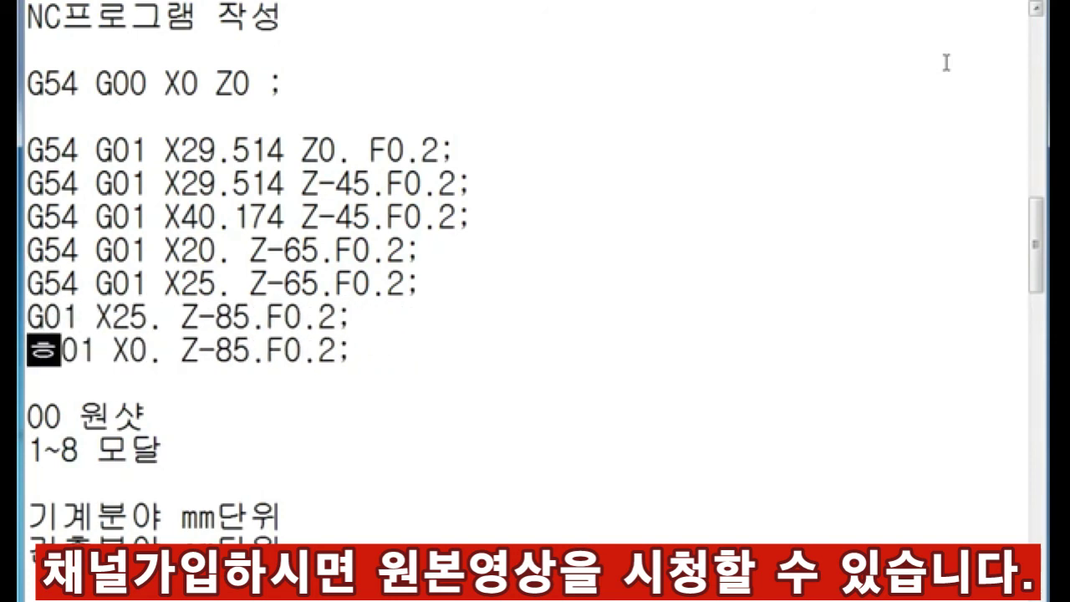
type("G")
Delete G54 from the X20., X25. Z-65, X40.174 and X29.514 Z-45 lines
key("Up")
key("Up")
key("Right")
key("BackSpace")
key("BackSpace")
key("BackSpace")
key("BackSpace")
key("Up")
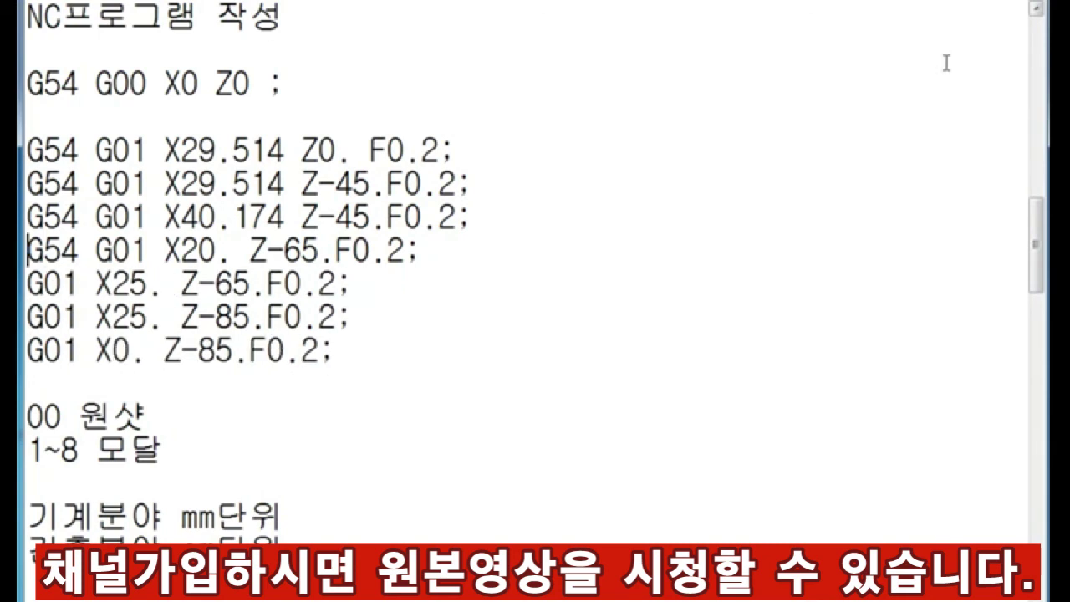
key("Right")
key("Right")
key("Right")
key("BackSpace")
key("BackSpace")
key("BackSpace")
key("BackSpace")
key("Up")
key("Right")
key("Right")
key("Right")
key("BackSpace")
key("BackSpace")
key("BackSpace")
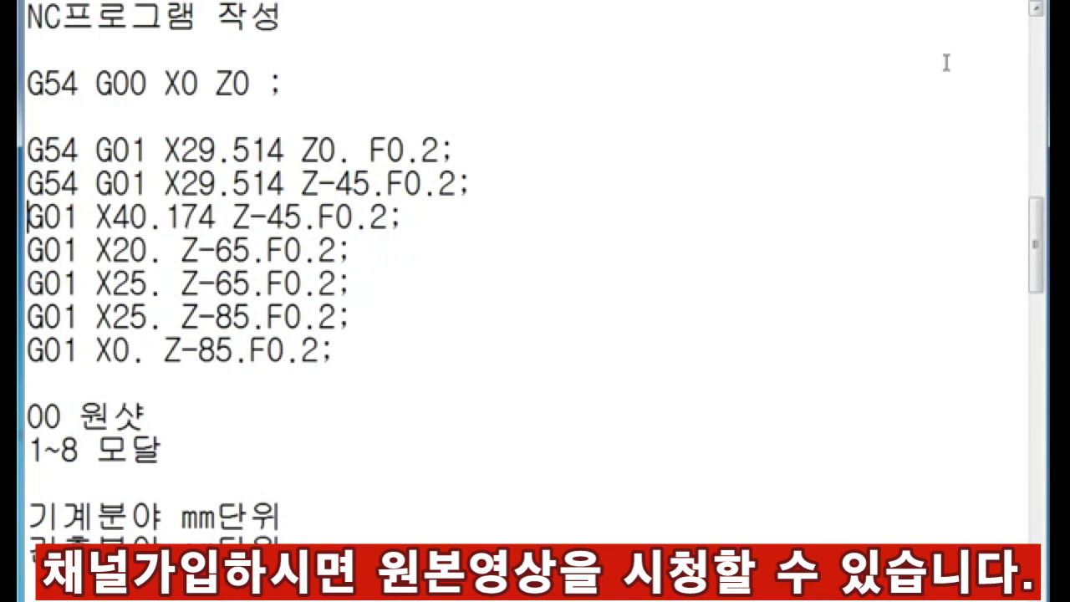
key("Up")
key("Right")
key("Right")
key("Right")
key("BackSpace")
key("BackSpace")
key("BackSpace")
key("BackSpace")
key("Up")
key("Right")
key("Right")
key("Right")
key("Right")
key("BackSpace")
key("BackSpace")
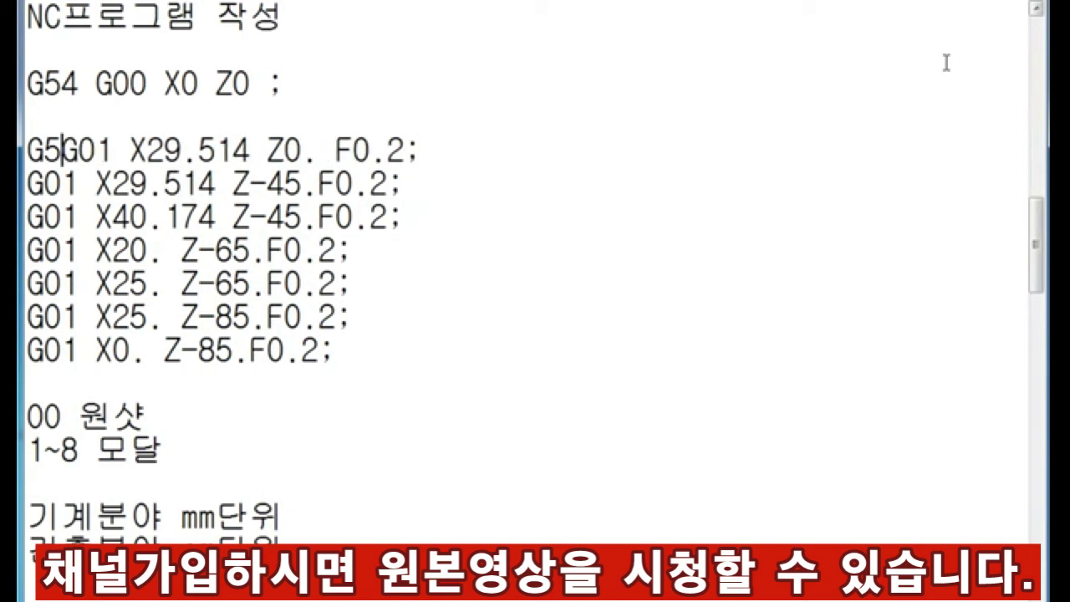
key("BackSpace")
key("BackSpace")
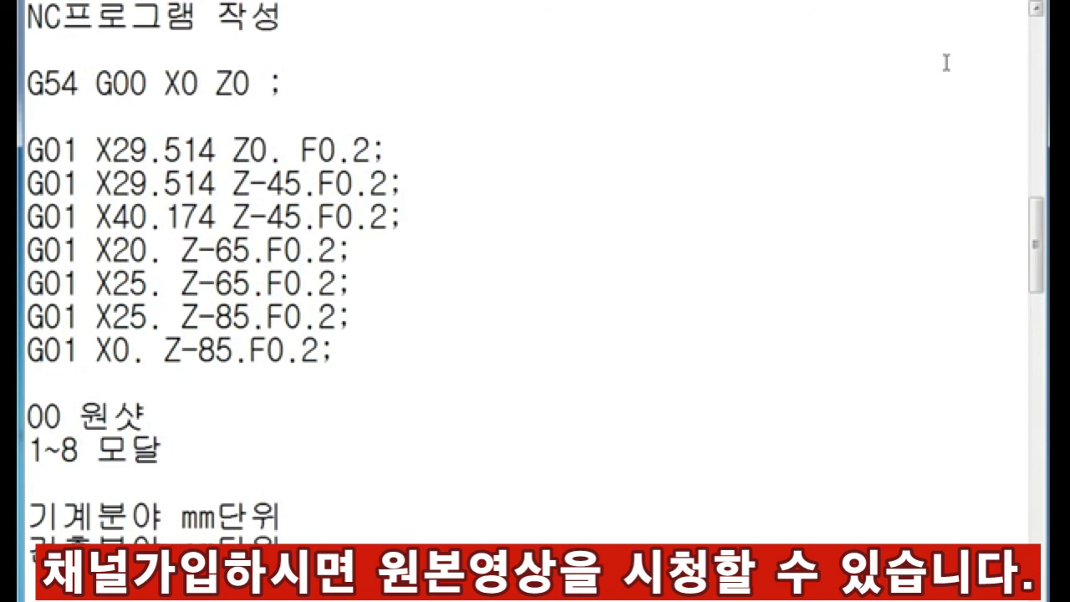
Remove the repeated G01 from the X29.514 Z-45, X40.174 and X20. lines
key("Up")
key("Up")
key("Right")
key("Right")
key("Right")
key("Right")
key("Right")
key("End")
key("Home")
key("Down")
key("Down")
key("Down")
key("Right")
key("Right")
key("Right")
key("BackSpace")
key("BackSpace")
key("Delete")
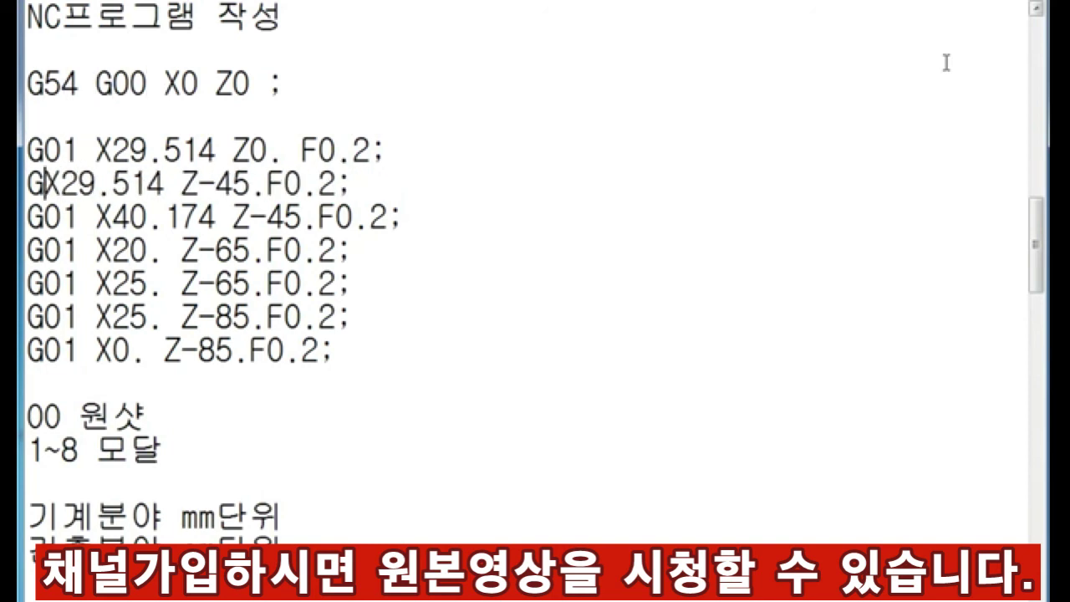
key("BackSpace")
key("Down")
Remove G01 from both X25. lines and the X0. Z-85 line
key("Right")
key("Right")
key("Right")
key("Delete")
key("BackSpace")
key("BackSpace")
key("BackSpace")
key("Down")
key("Right")
key("Right")
key("Right")
key("Delete")
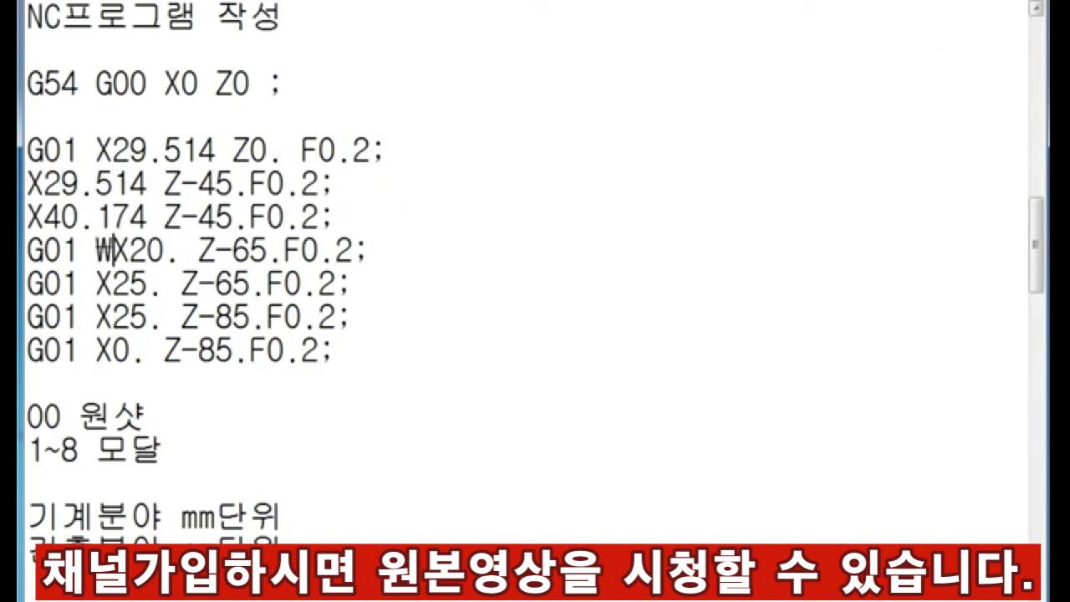
key("BackSpace")
key("BackSpace")
key("BackSpace")
key("Down")
key("Right")
key("Right")
key("Right")
key("BackSpace")
key("BackSpace")
key("BackSpace")
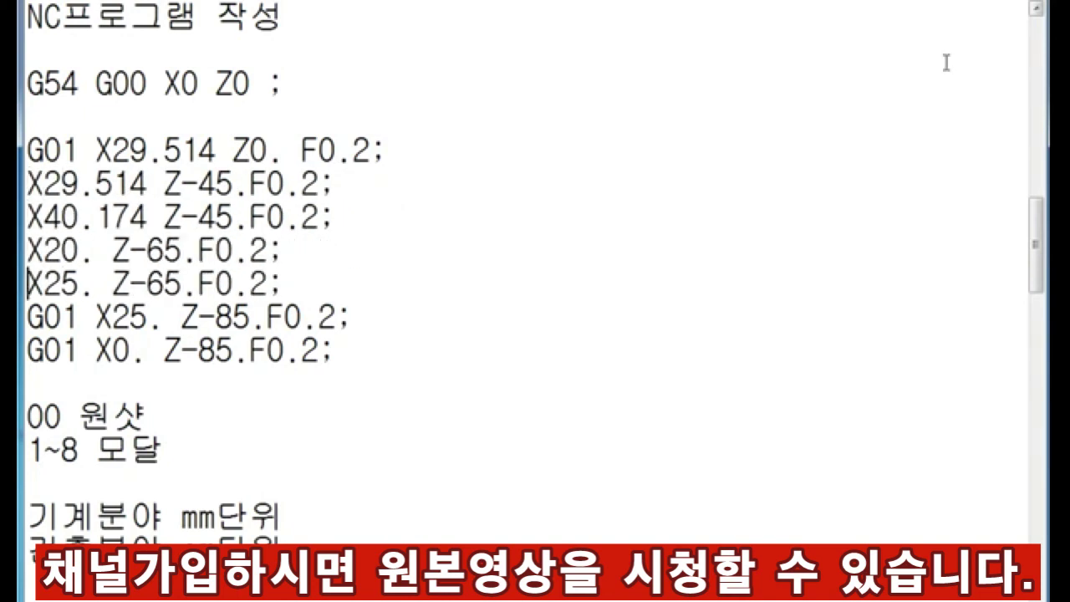
key("Down")
key("Right")
key("Right")
key("Right")
key("Left")
key("BackSpace")
key("BackSpace")
key("BackSpace")
key("Down")
key("Right")
key("Right")
key("Right")
key("Left")
key("BackSpace")
key("BackSpace")
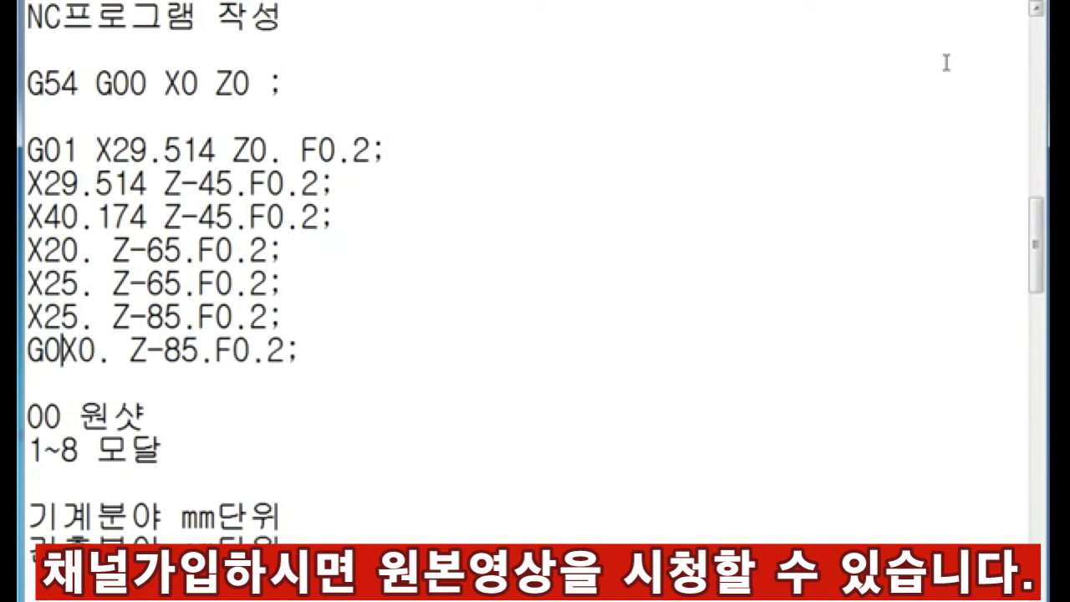
key("BackSpace")
key("BackSpace")
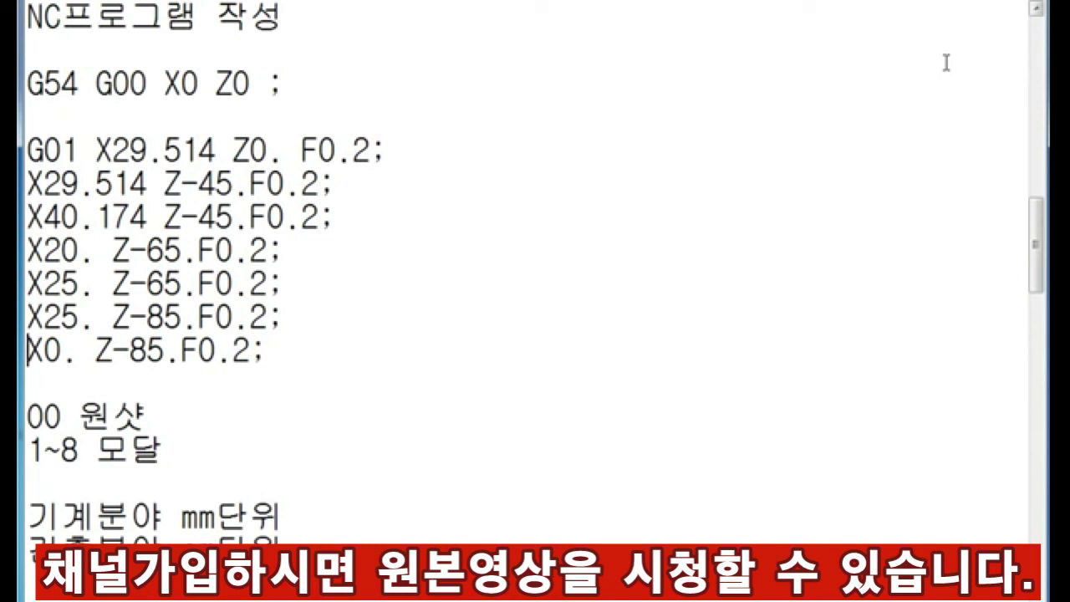
Drop the repeated X29.514, the Z0., and the unchanged Z-45. and feed on the X40.174 line
key("Up")
key("Up")
key("Up")
key("Up")
key("Right")
key("Right")
key("Right")
key("Delete")
key("Delete")
key("BackSpace")
key("BackSpace")
key("BackSpace")
key("BackSpace")
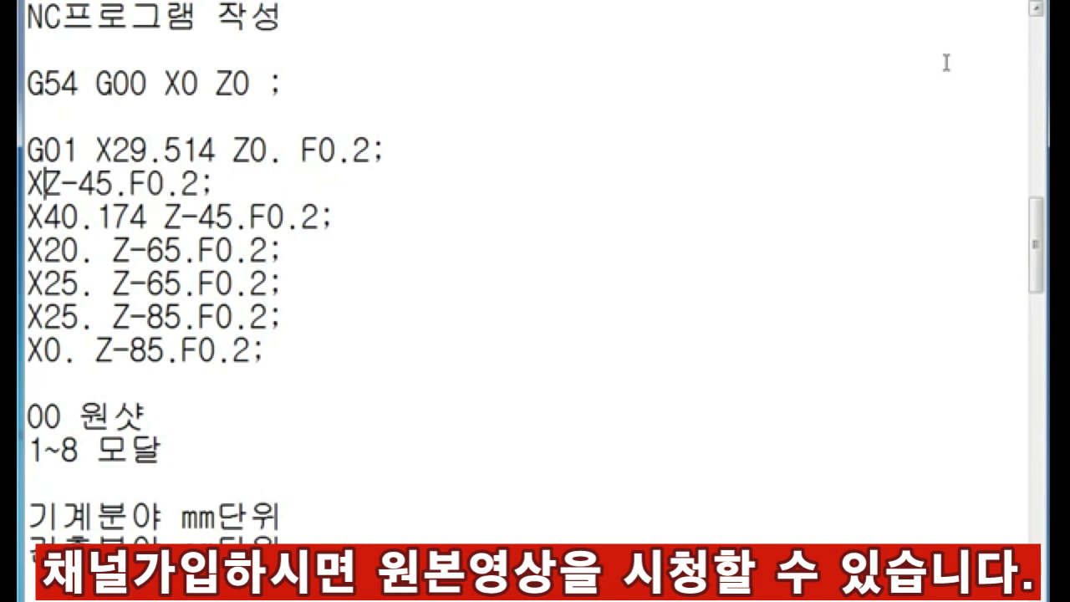
key("BackSpace")
key("Up")
key("Up")
key("Down")
key("Right")
key("Right")
key("Right")
key("Right")
key("Right")
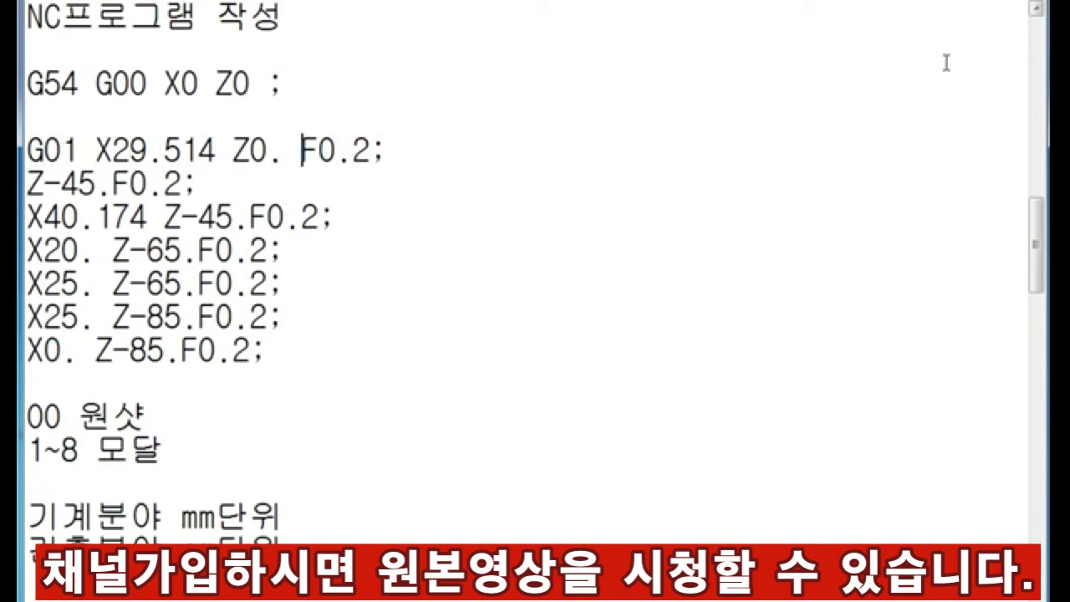
key("BackSpace")
key("BackSpace")
key("BackSpace")
key("Down")
key("Down")
key("Right")
key("Right")
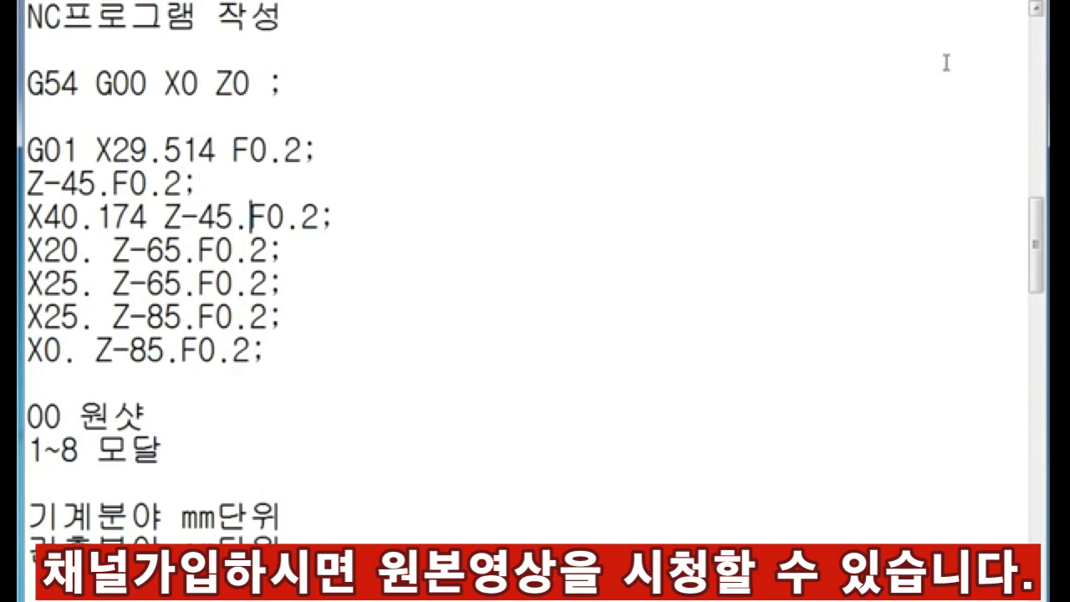
key("BackSpace")
key("BackSpace")
key("BackSpace")
key("BackSpace")
key("BackSpace")
key("BackSpace")
key("BackSpace")
key("Down")
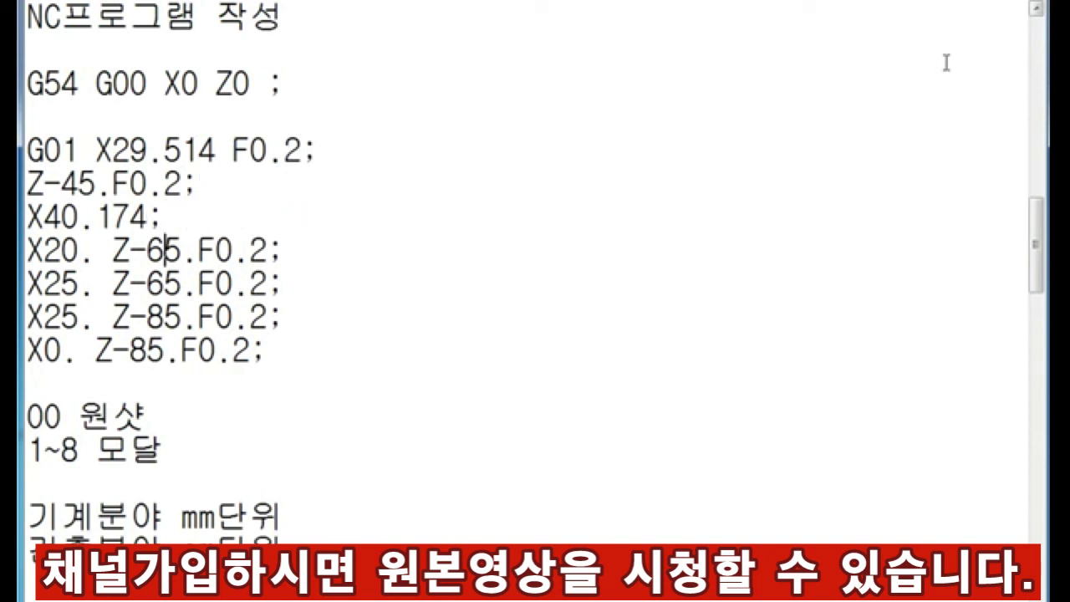
key("Right")
key("Left")
key("Left")
key("Left")
key("Left")
key("Left")
key("Left")
key("Right")
key("Right")
key("Right")
key("Down")
key("Right")
key("Right")
key("Right")
key("Right")
key("Right")
key("BackSpace")
Strip repeated Z-65, X25., X0. and feeds from the last lines, adding a period after Z-85
key("BackSpace")
key("BackSpace")
key("BackSpace")
key("BackSpace")
key("Down")
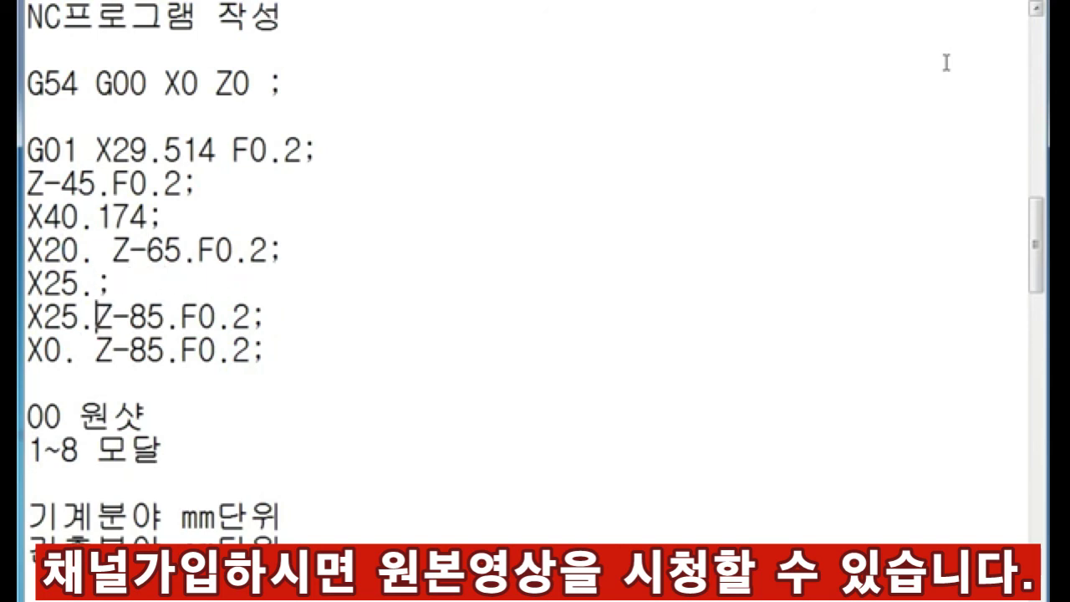
key("BackSpace")
key("BackSpace")
key("BackSpace")
key("Down")
key("Left")
key("Left")
key("BackSpace")
key("BackSpace")
key("BackSpace")
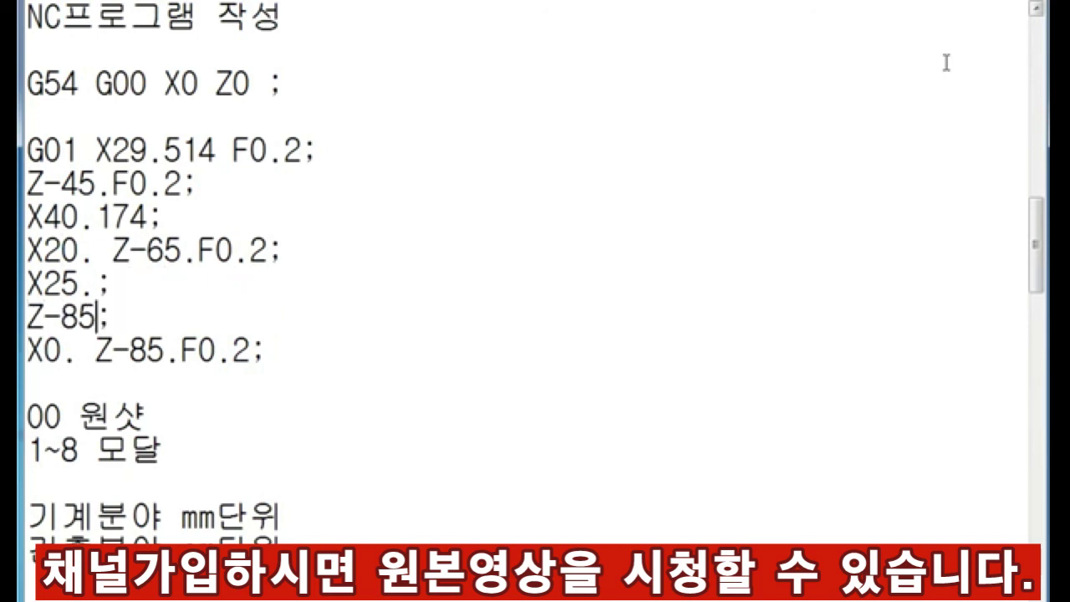
type(".")
key("Down")
key("Right")
key("Right")
key("Right")
key("Left")
key("Left")
key("Left")
key("Left")
key("Left")
key("BackSpace")
key("BackSpace")
key("BackSpace")
key("BackSpace")
key("Right")
key("Right")
key("Right")
key("Right")
key("Right")
key("Right")
key("Right")
key("BackSpace")
key("BackSpace")
key("BackSpace")
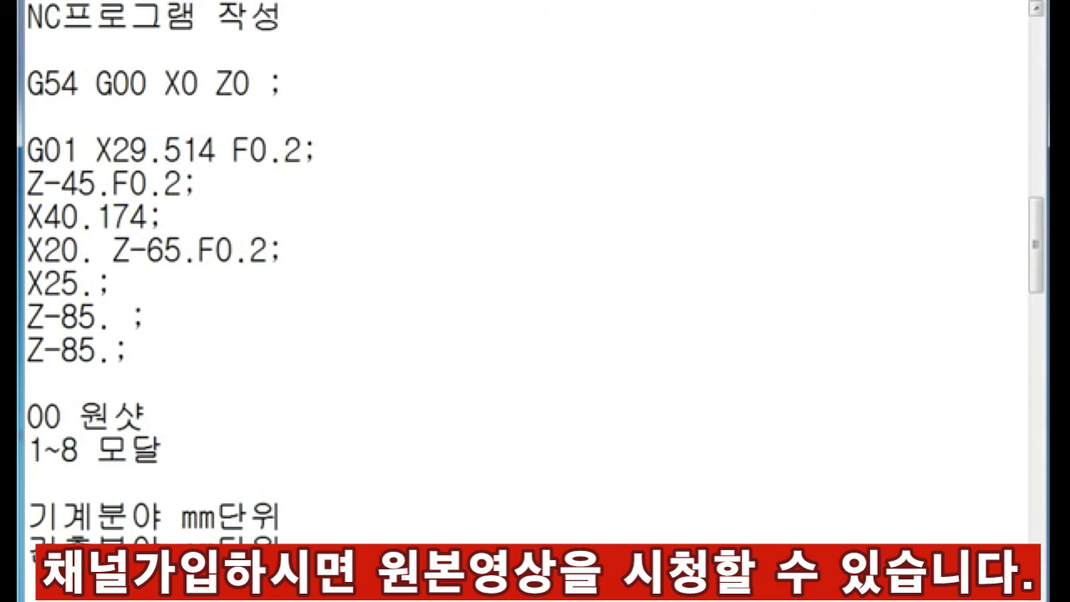
Add G21 and G99 after G54 on the G00 start line
key("Up")
key("Up")
key("Up")
key("Up")
key("Up")
key("Up")
key("Right")
key("Right")
key("Right")
type("G21")
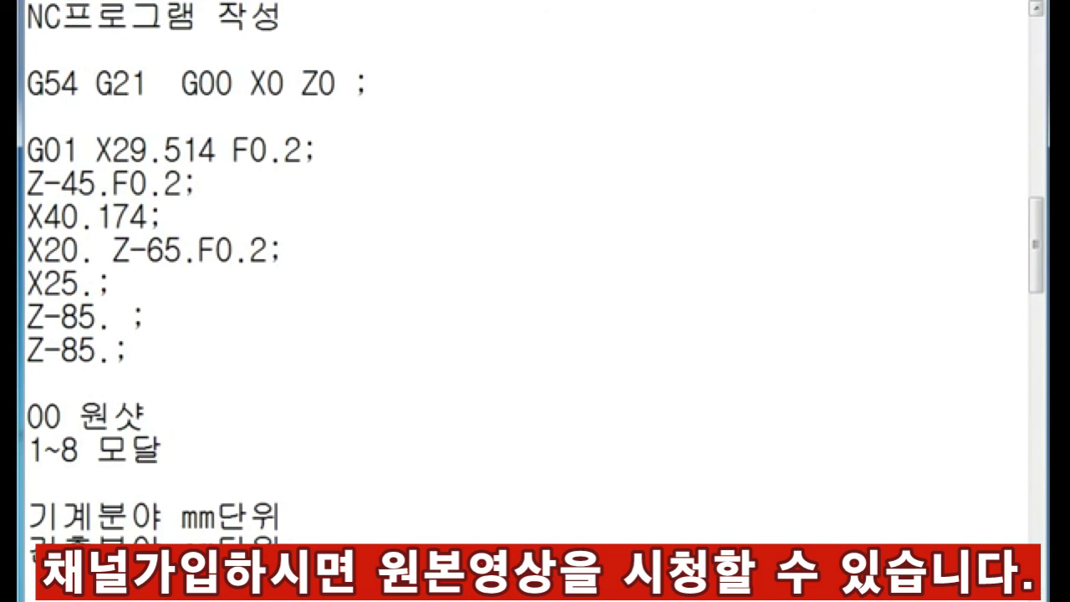
type("G99")
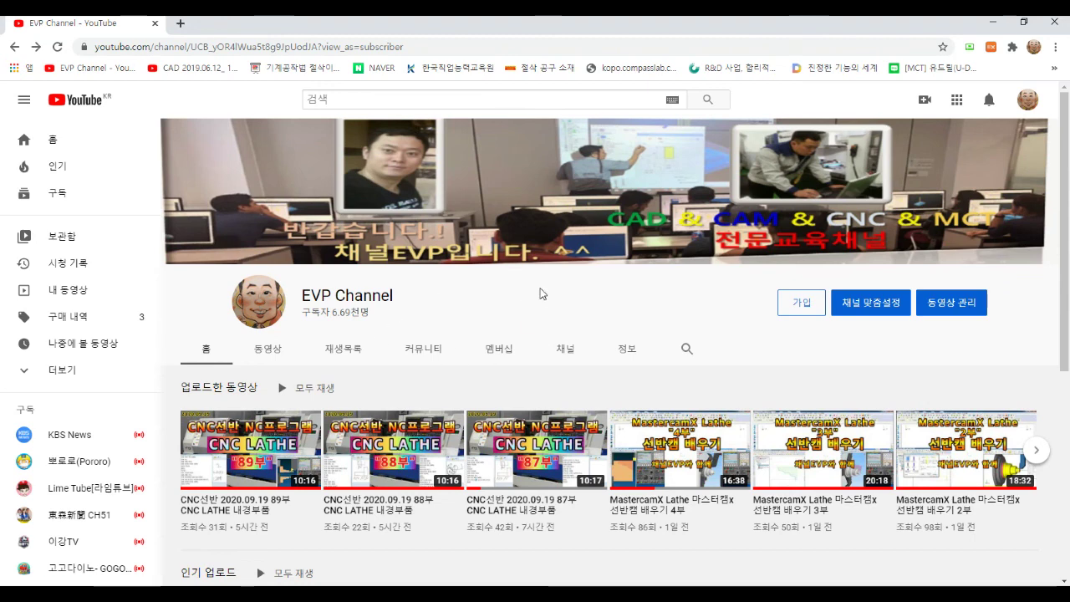
Open the EVP Channel's Community tab and scroll through its members-only CNC lathe and Powermill posts
scroll(445, 258, "down", 1)
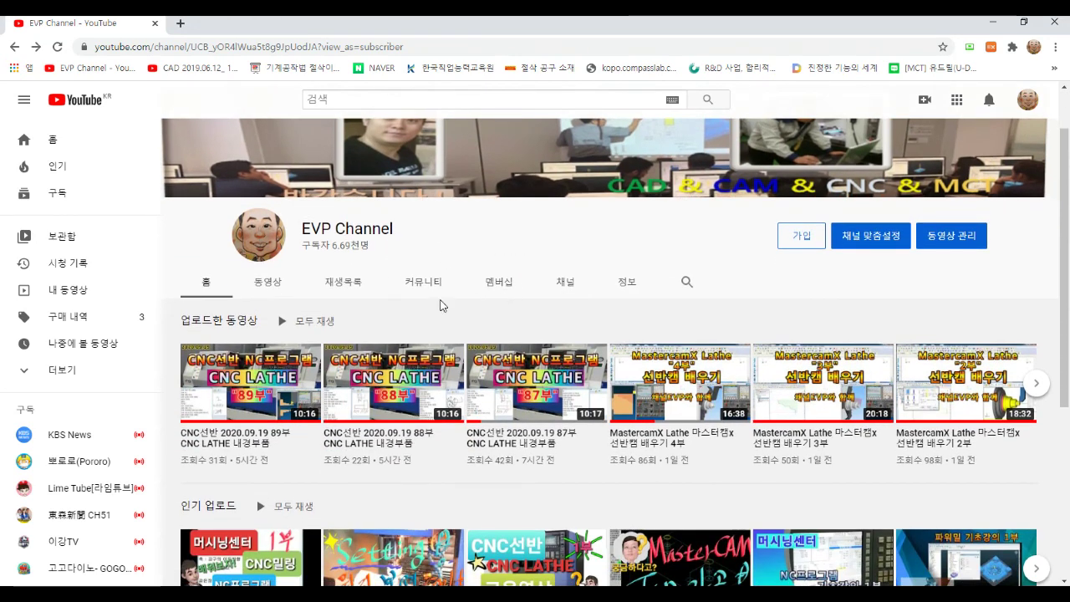
left_click(425, 287)
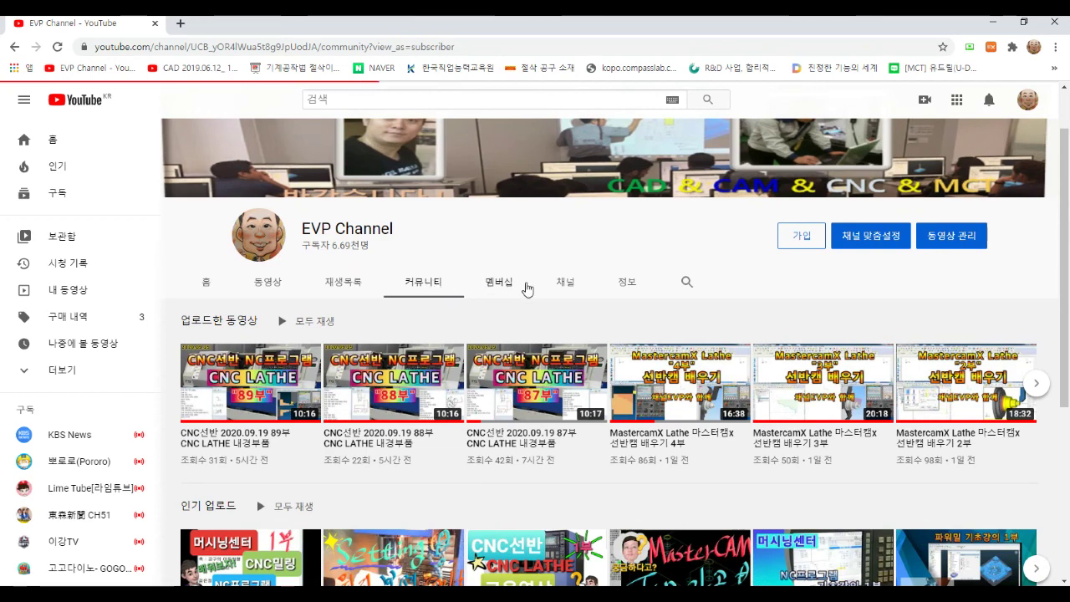
scroll(539, 322, "down", 4)
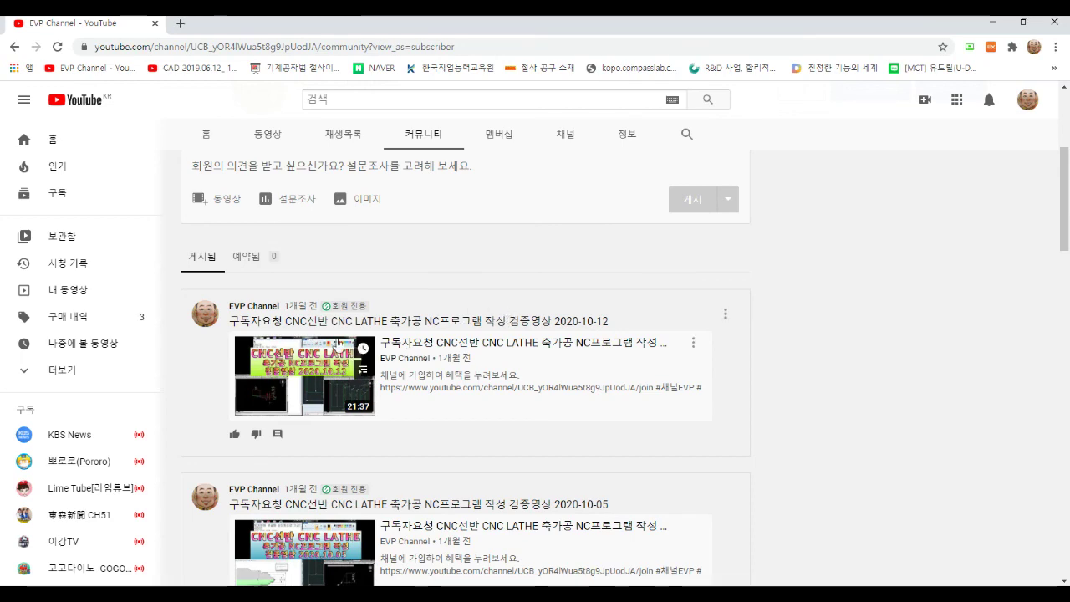
scroll(464, 348, "down", 2)
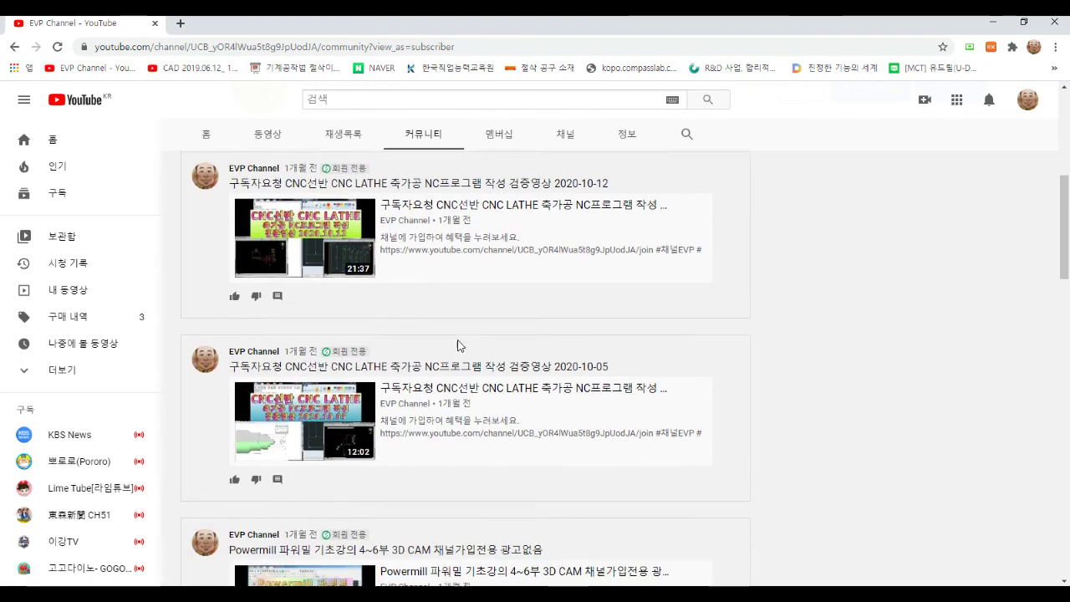
scroll(465, 344, "down", 3)
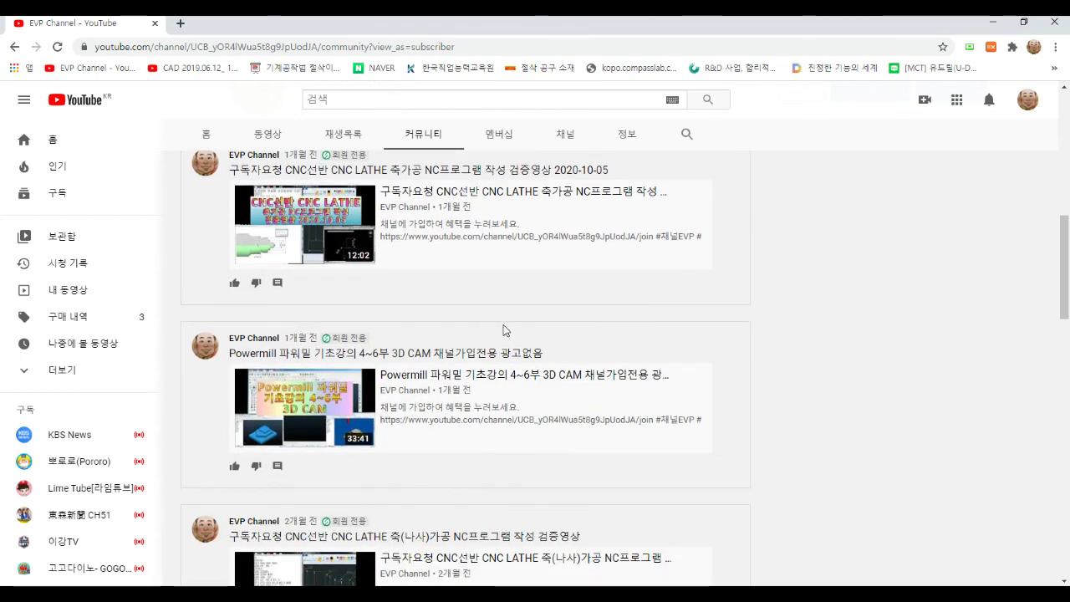
scroll(503, 326, "down", 2)
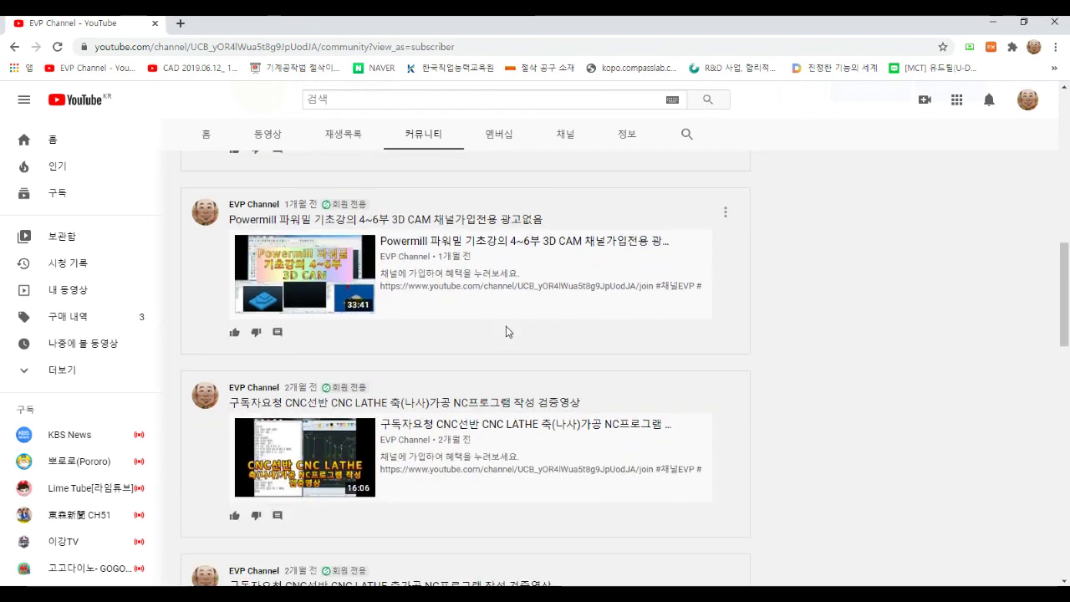